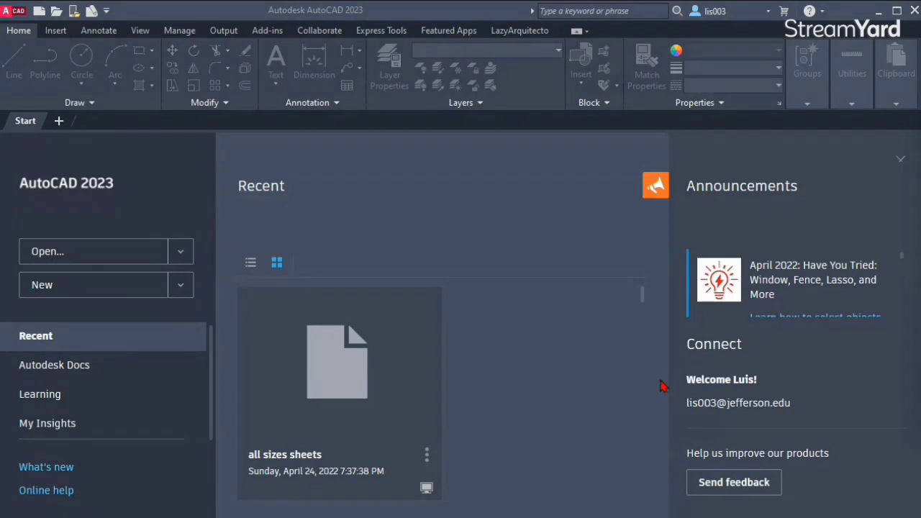
# Create a new drawing from the Tutorial-iArch.dwt template
pyautogui.click(181, 286)
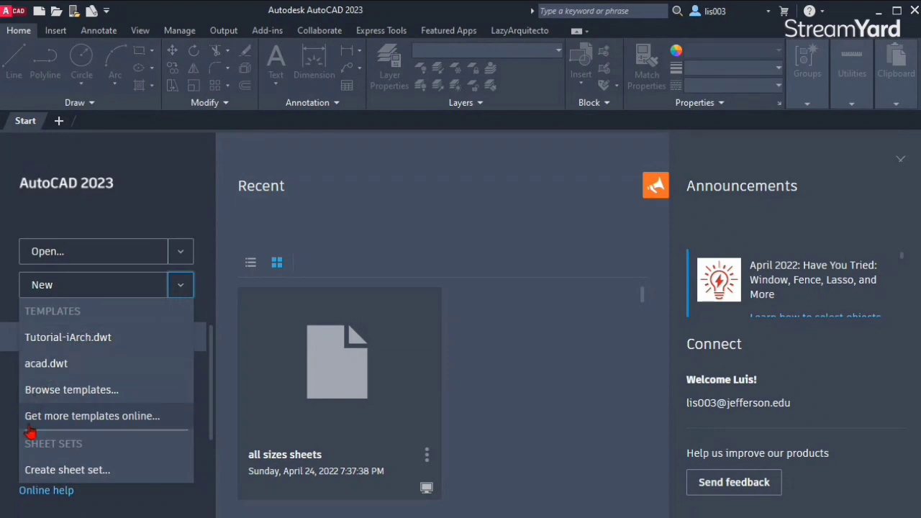
pyautogui.click(57, 392)
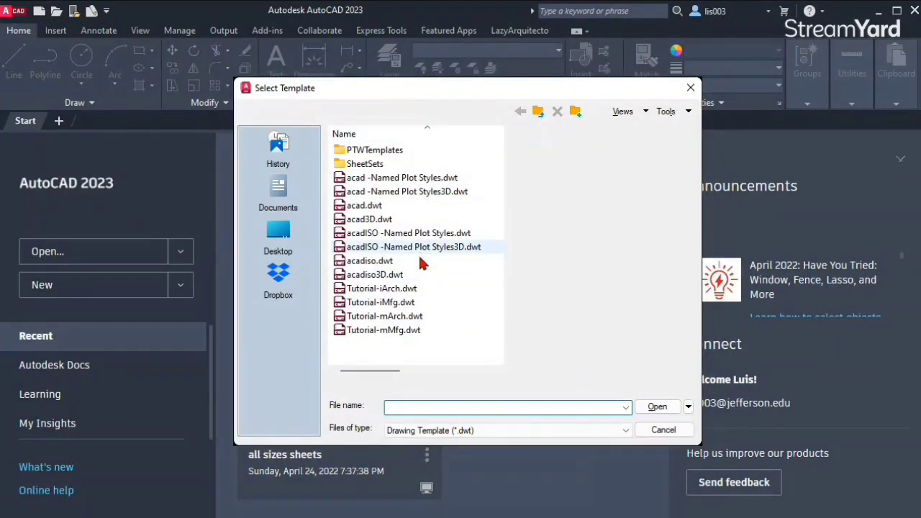
pyautogui.click(395, 291)
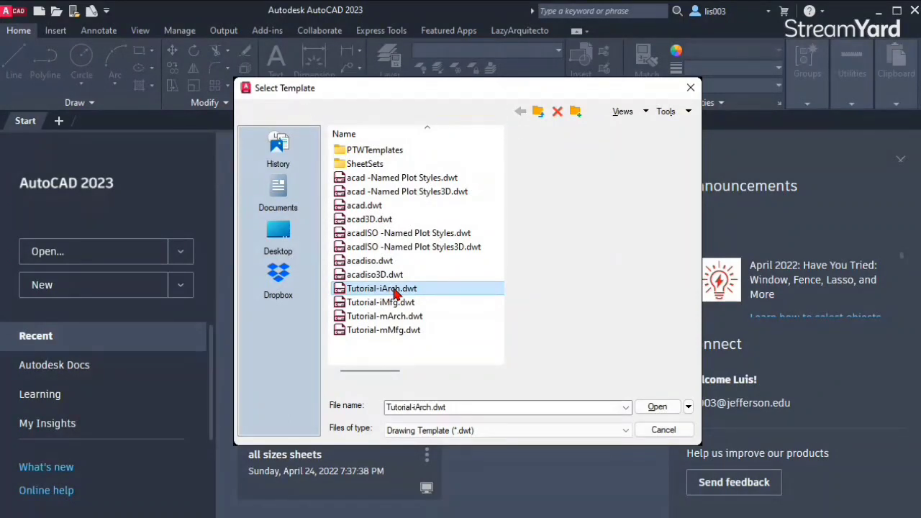
pyautogui.click(385, 303)
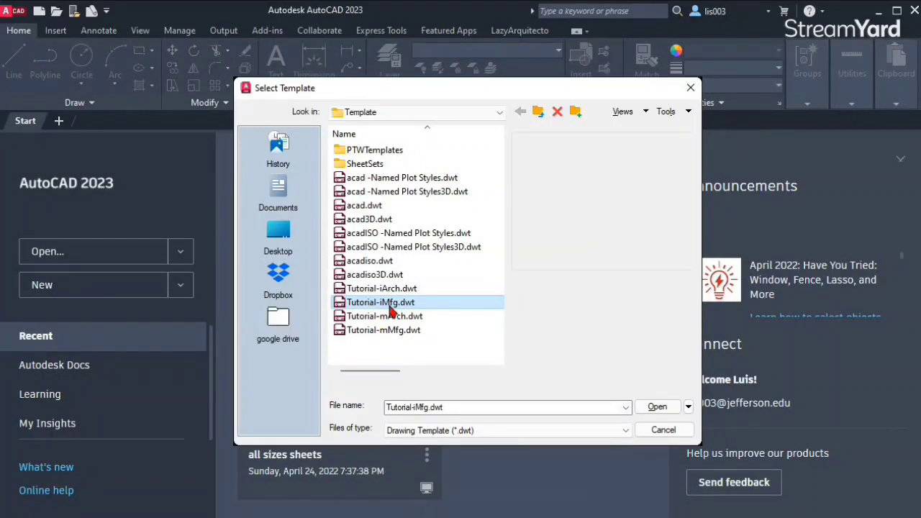
pyautogui.click(389, 320)
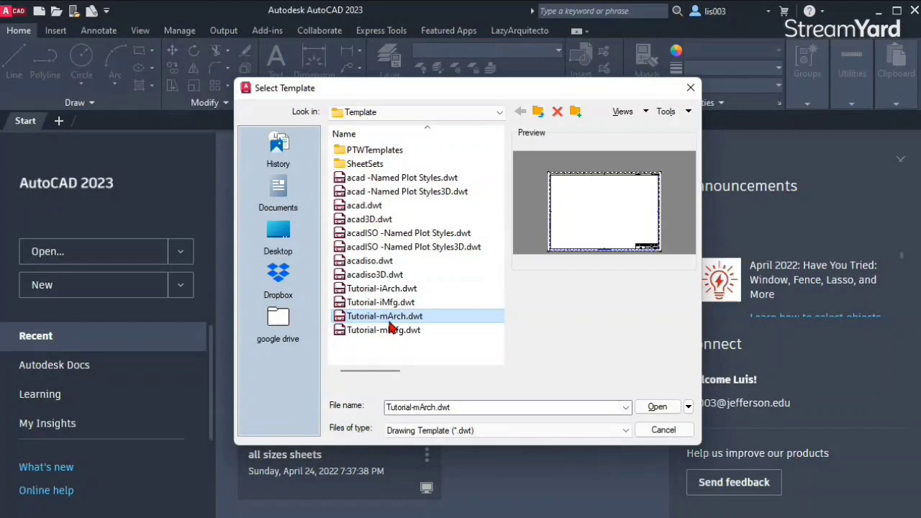
pyautogui.click(387, 291)
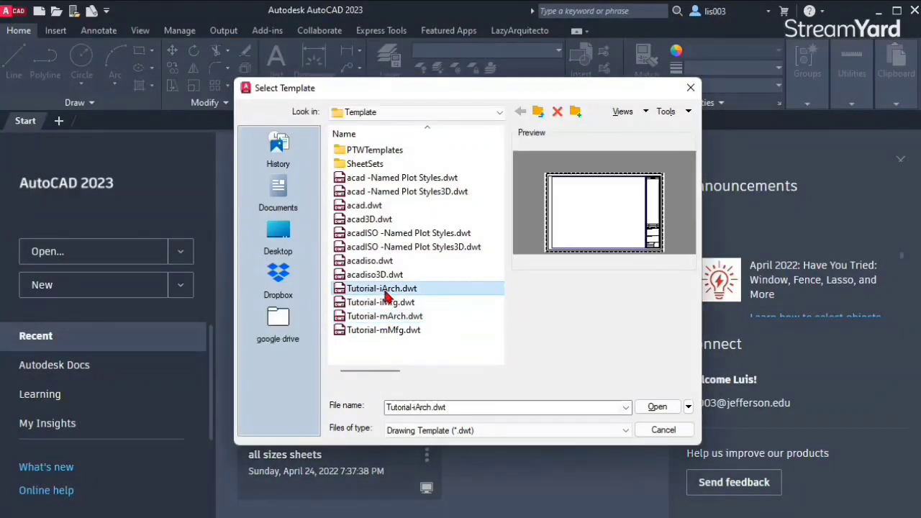
pyautogui.click(648, 407)
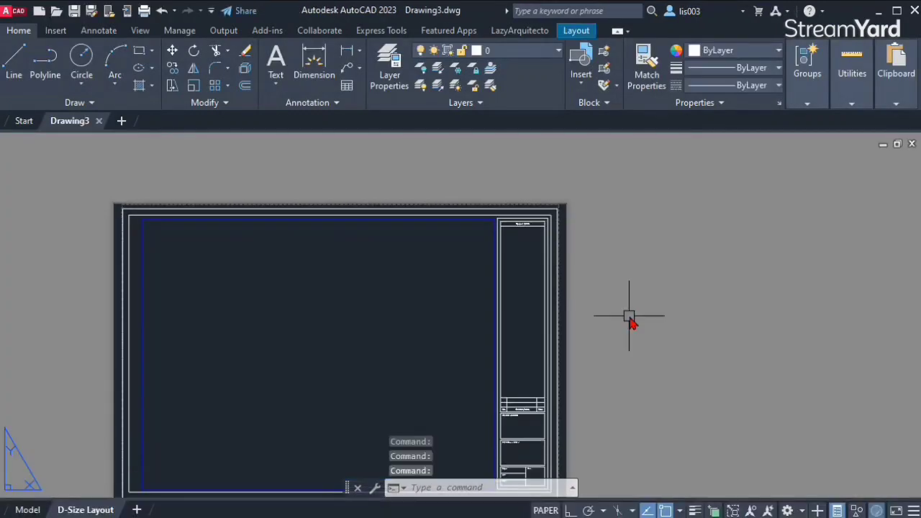
pyautogui.middleClick(631, 323)
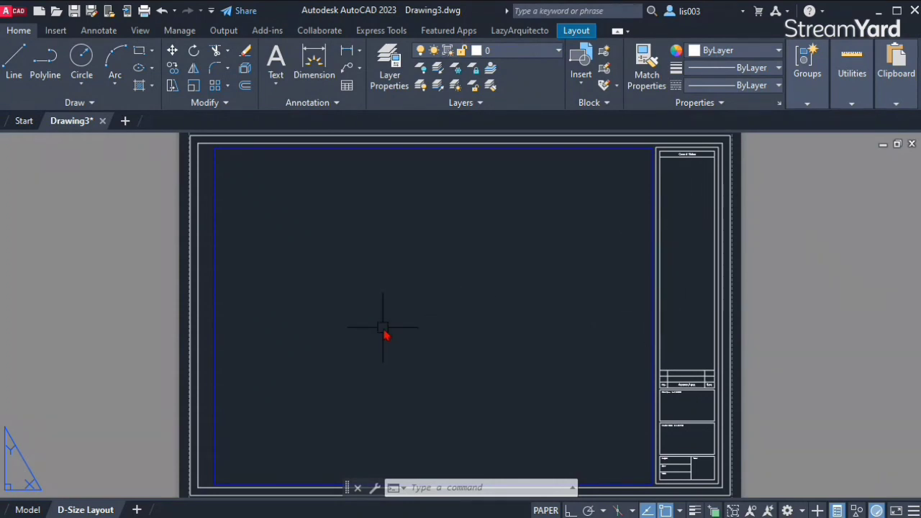
# Inspect the title block object and review the page setup details of the D-Size Layout
pyautogui.click(693, 153)
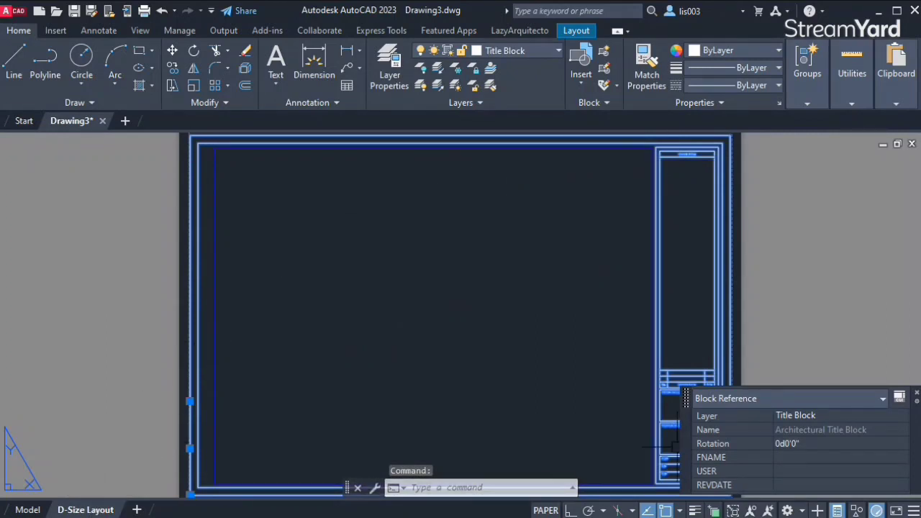
pyautogui.press('Escape')
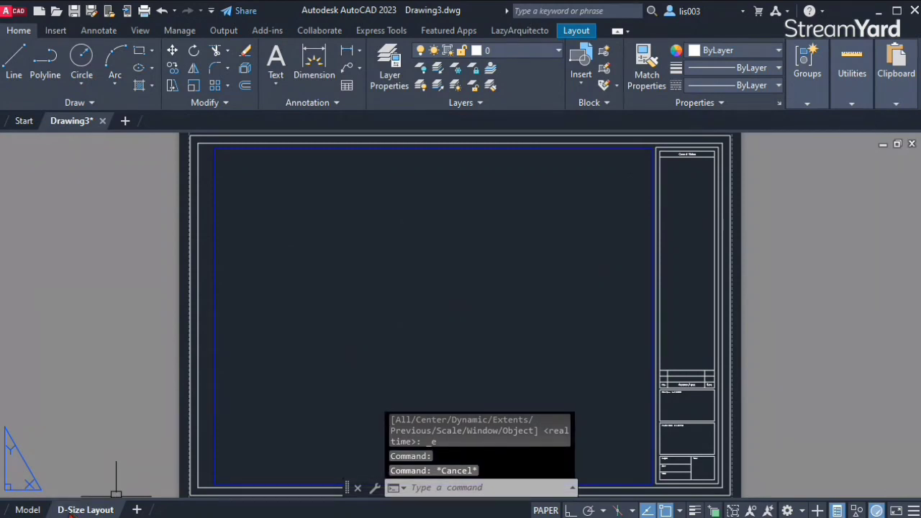
pyautogui.rightClick(86, 510)
pyautogui.click(154, 408)
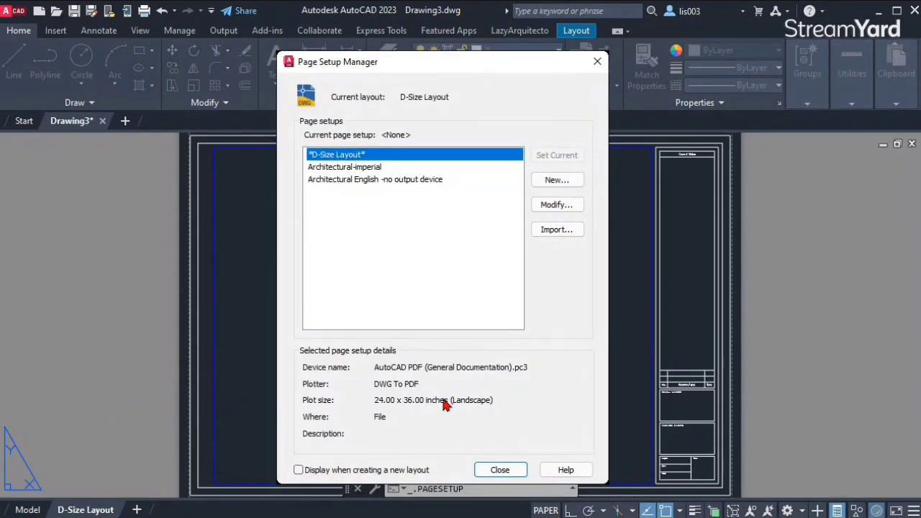
pyautogui.click(500, 471)
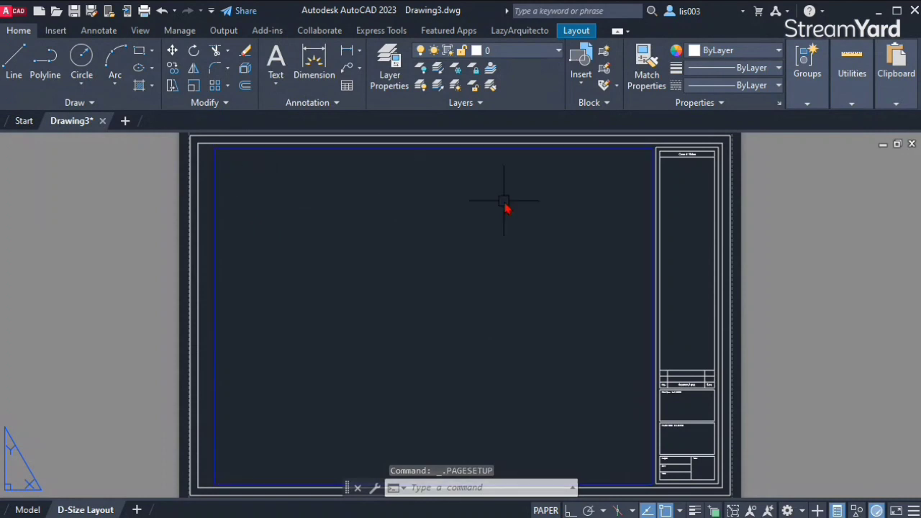
# Copy the title block using its lower-left corner as the base point, and erase it from the D-Size Layout
pyautogui.click(662, 170)
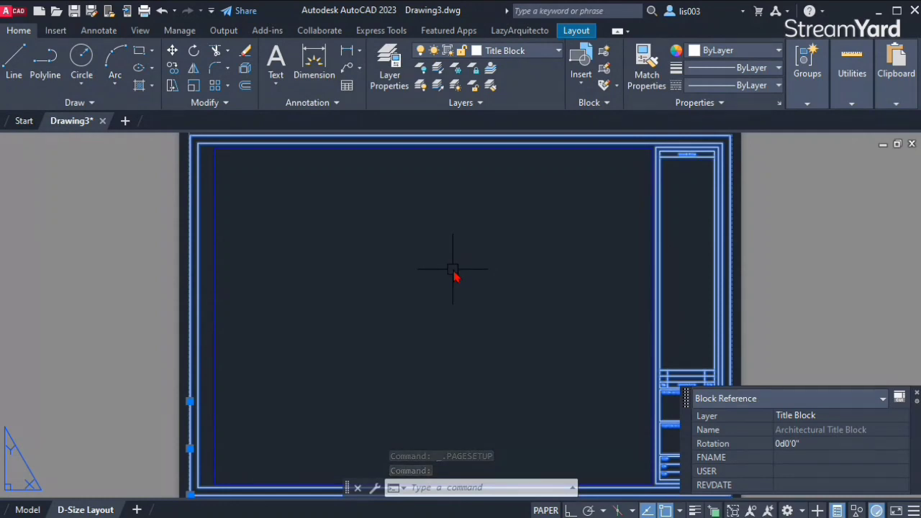
pyautogui.hotkey('ctrl', 'shift', 'c')
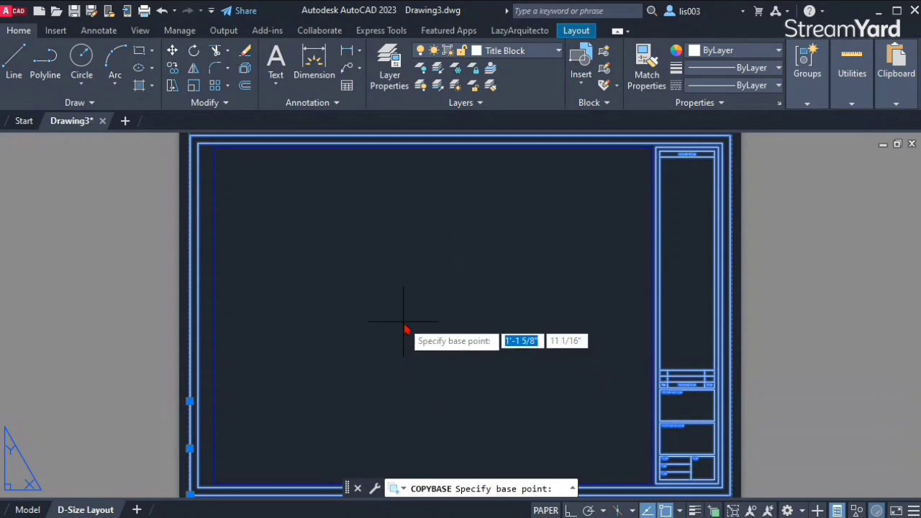
pyautogui.scroll(-2, 385, 377)
pyautogui.scroll(5, 261, 436)
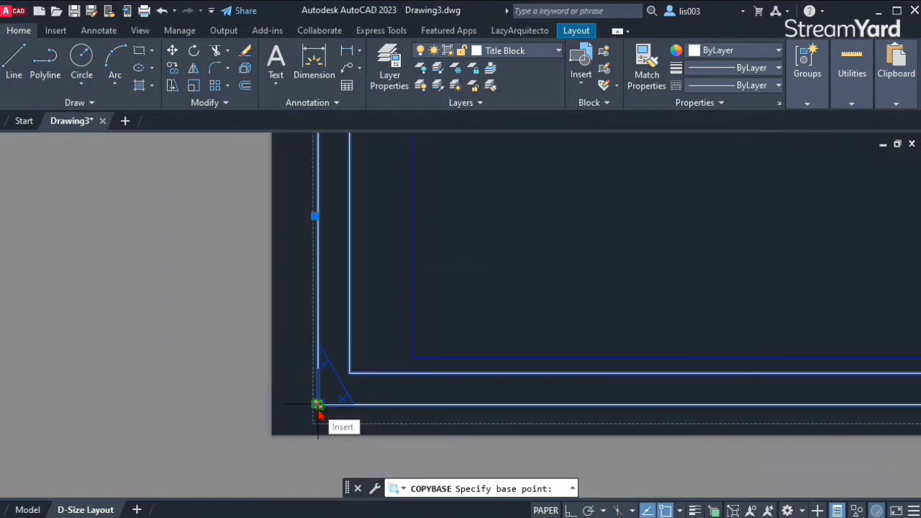
pyautogui.click(317, 405)
pyautogui.scroll(-4, 267, 427)
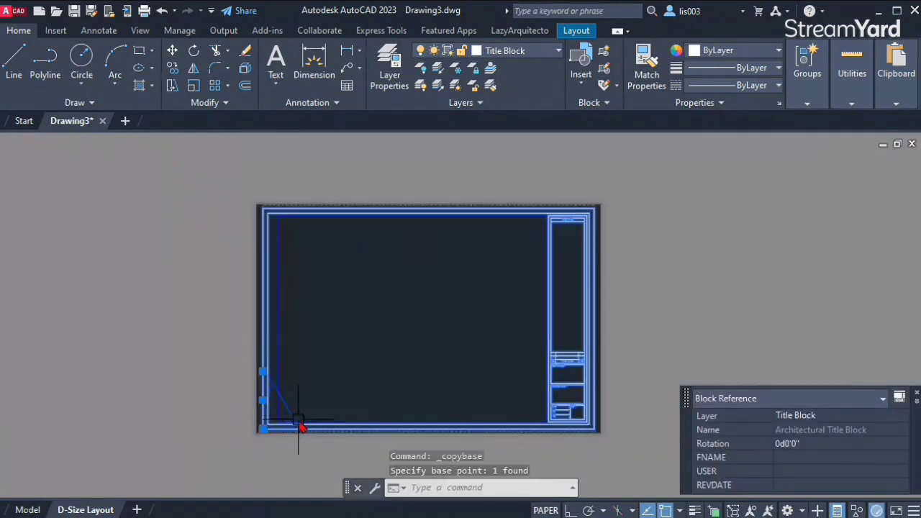
pyautogui.press('Delete')
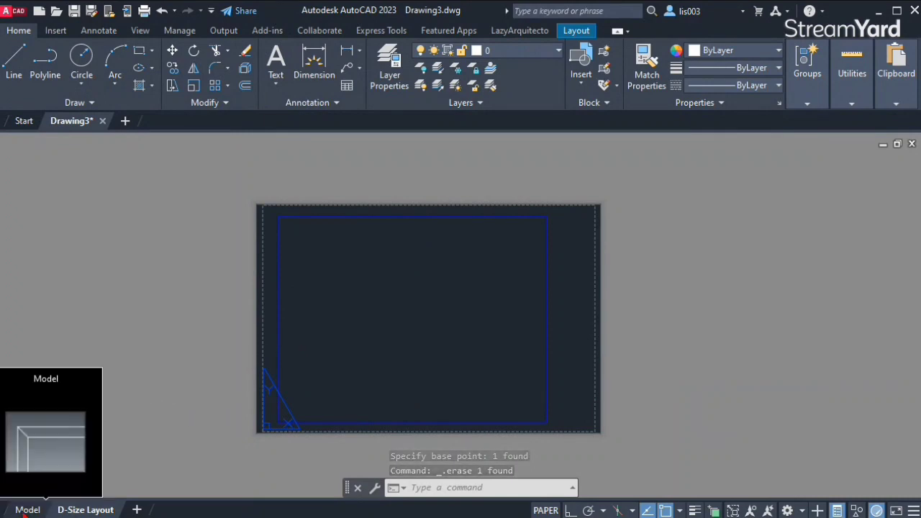
# Paste the title block into model space with its insertion point at 0,0,0
pyautogui.click(26, 509)
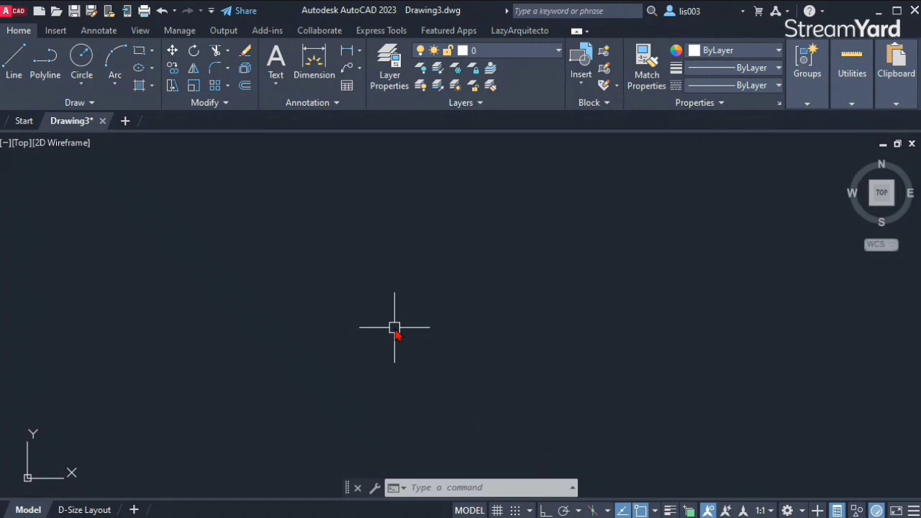
pyautogui.hotkey('ctrl', 'v')
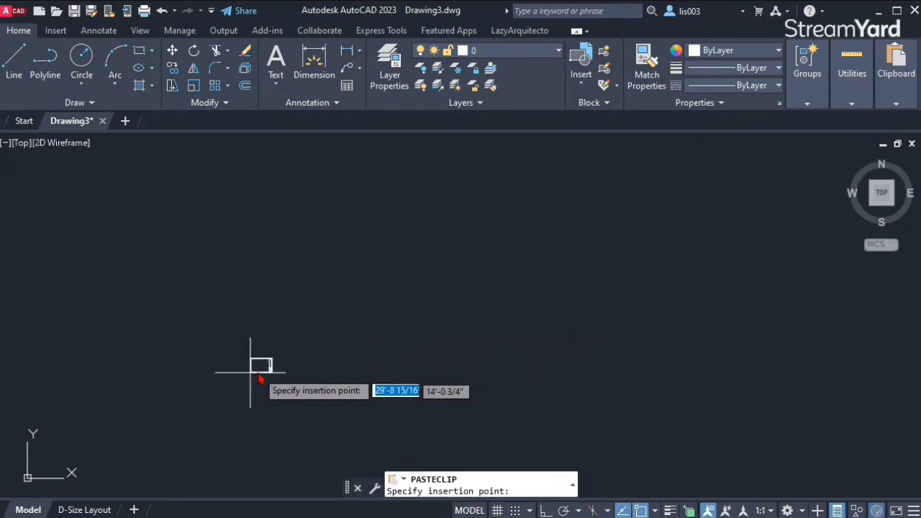
pyautogui.scroll(5, 185, 422)
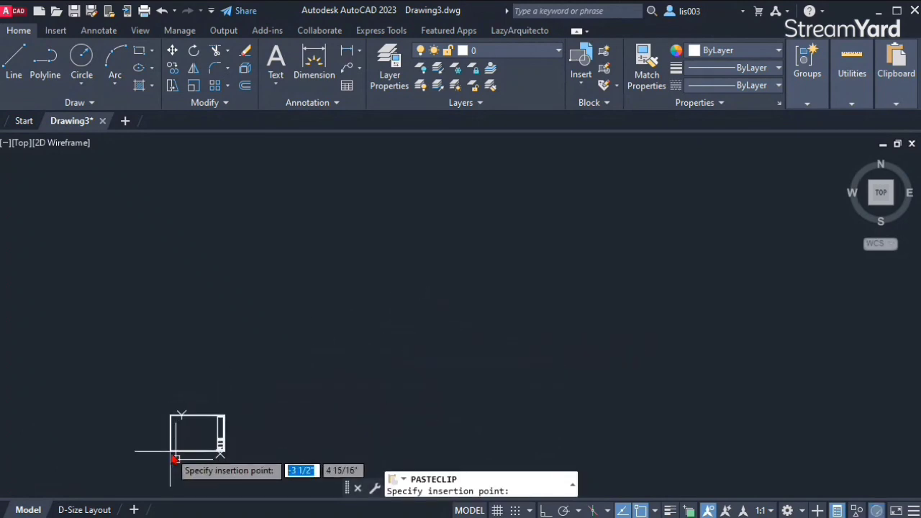
pyautogui.scroll(8, 171, 469)
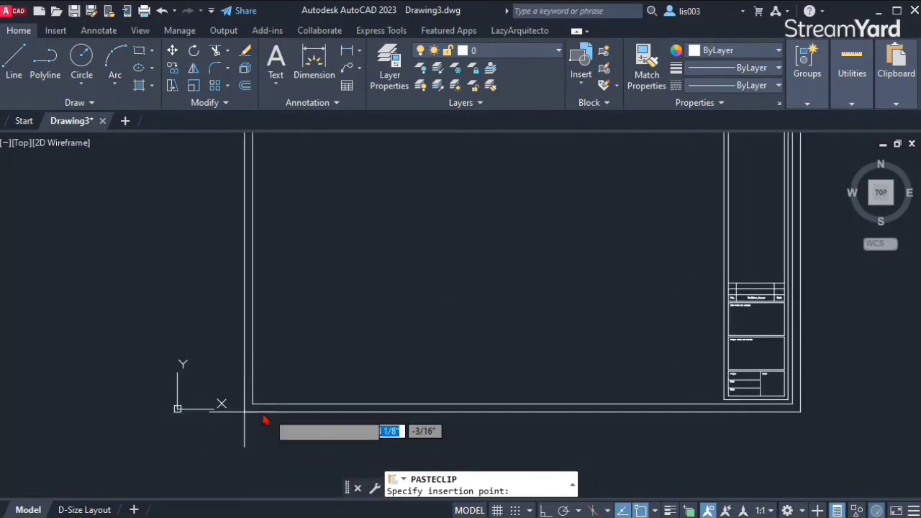
pyautogui.write('0,0,0')
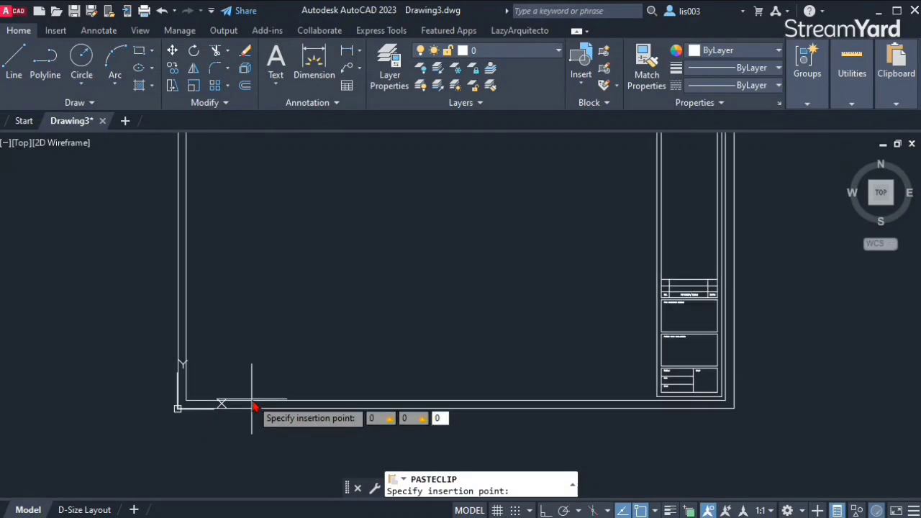
pyautogui.press('Return')
pyautogui.scroll(-2, 358, 384)
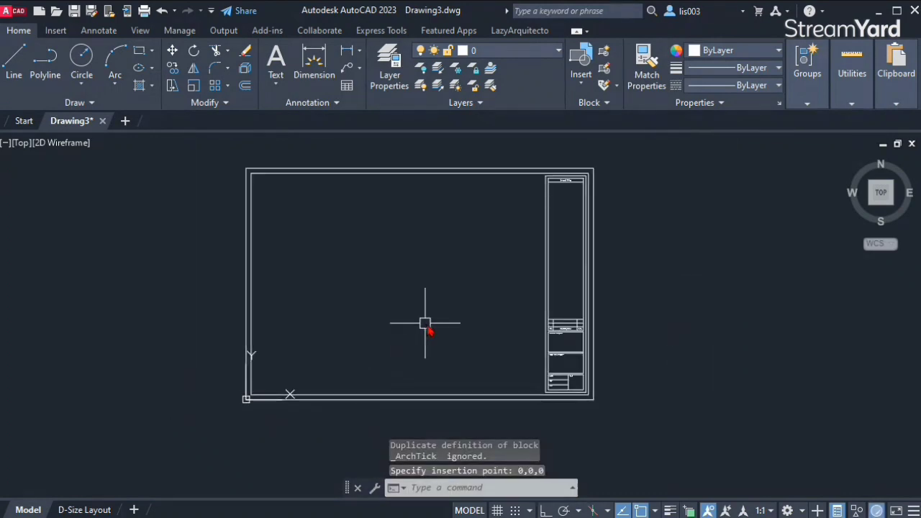
pyautogui.moveTo(428, 330); pyautogui.dragTo(405, 342, button='middle')
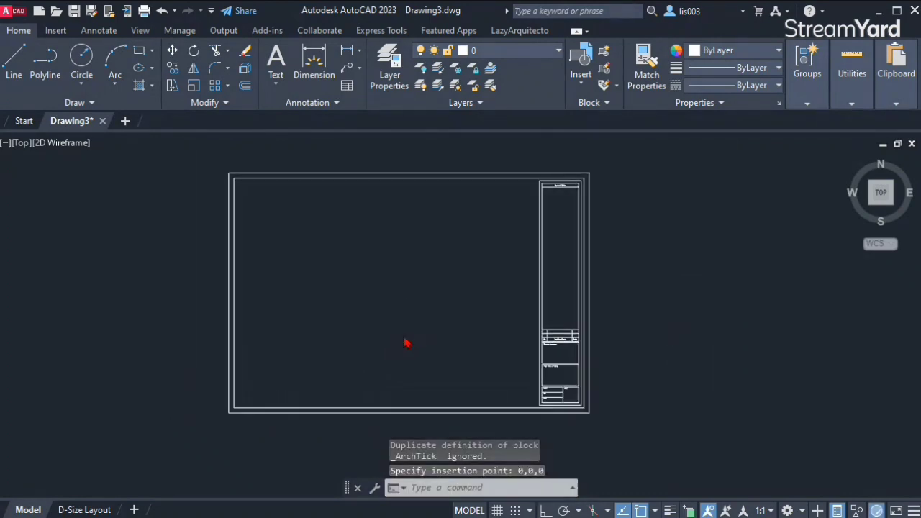
pyautogui.middleClick(404, 339)
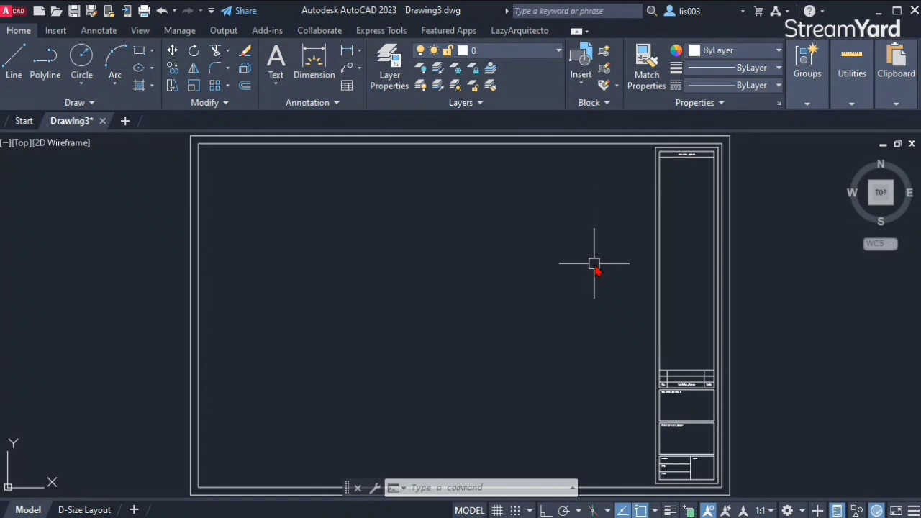
# Return to the D-Size Layout and add four new layouts after it
pyautogui.click(657, 152)
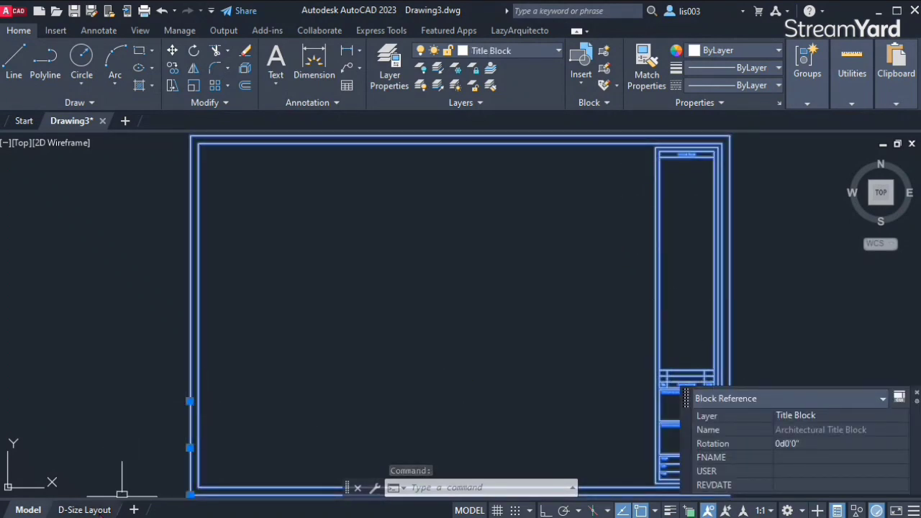
pyautogui.click(91, 510)
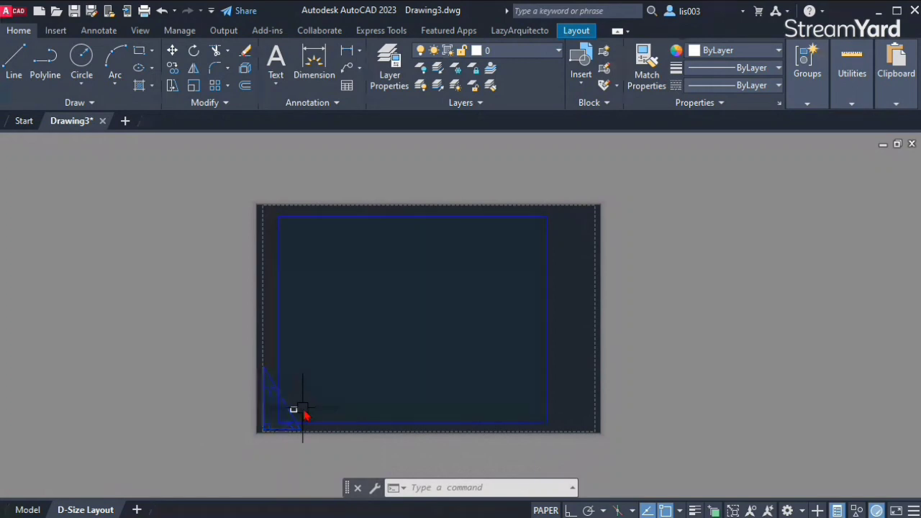
pyautogui.click(136, 509)
pyautogui.click(186, 509)
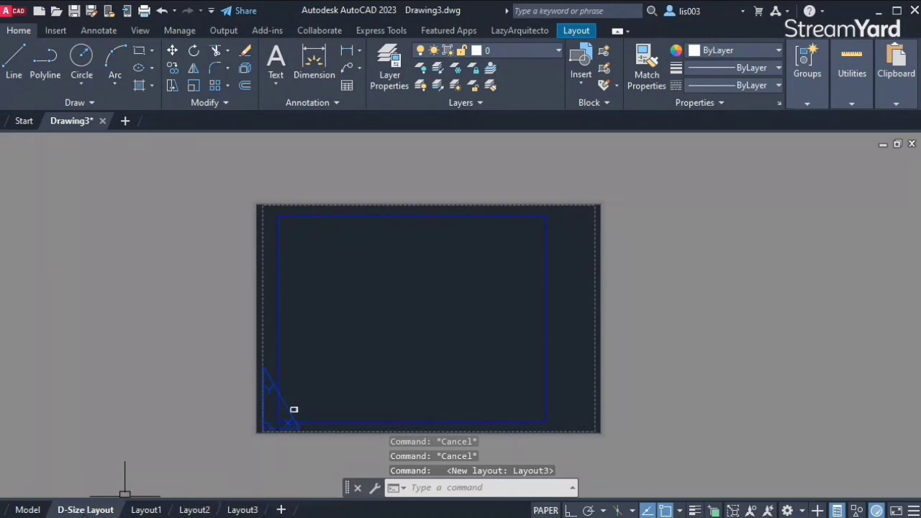
pyautogui.click(288, 509)
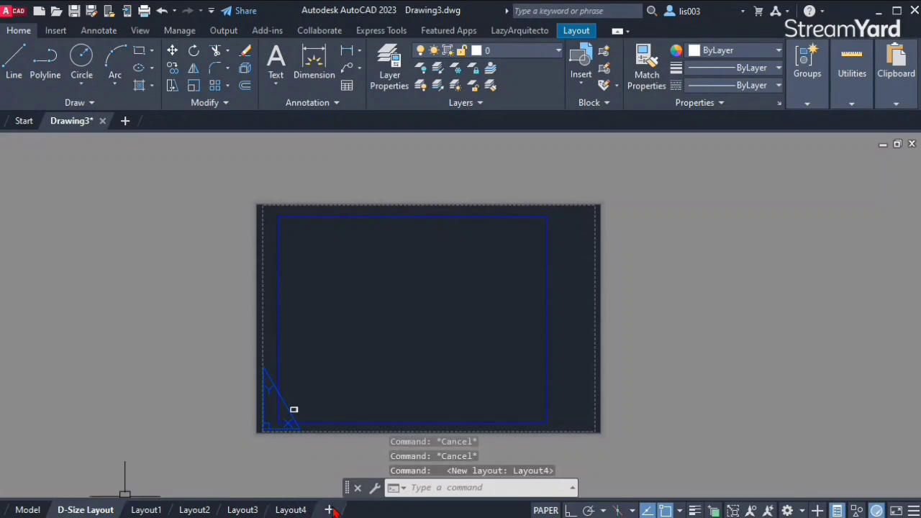
# Compare how the title block displays in the newly added layouts and in the D-Size Layout
pyautogui.click(194, 510)
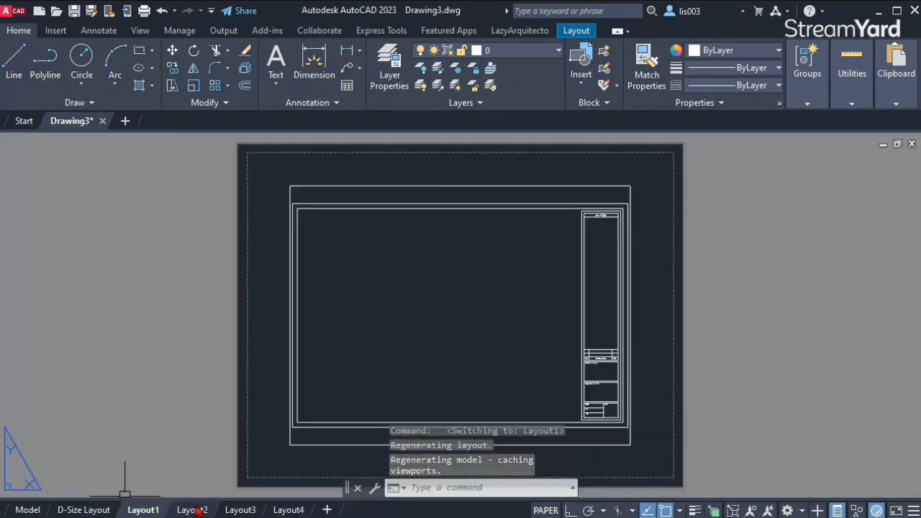
pyautogui.click(240, 509)
pyautogui.click(105, 509)
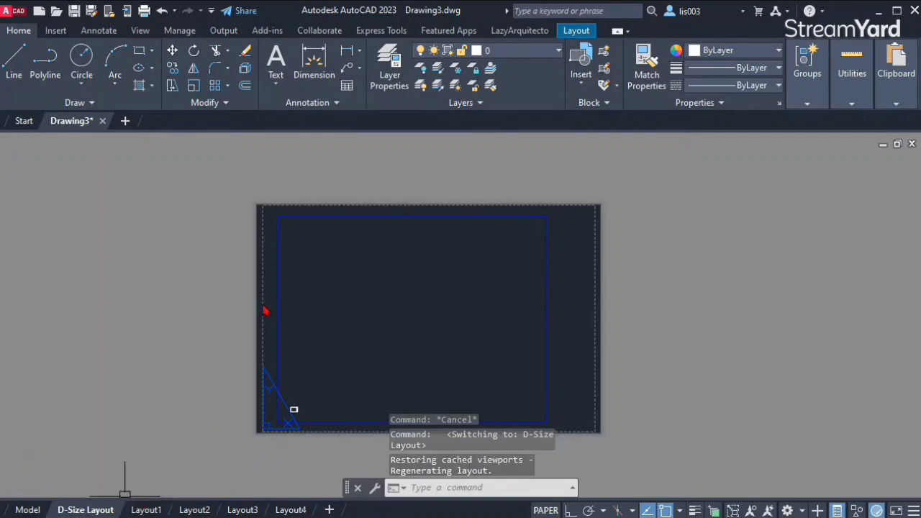
pyautogui.click(148, 509)
pyautogui.click(188, 508)
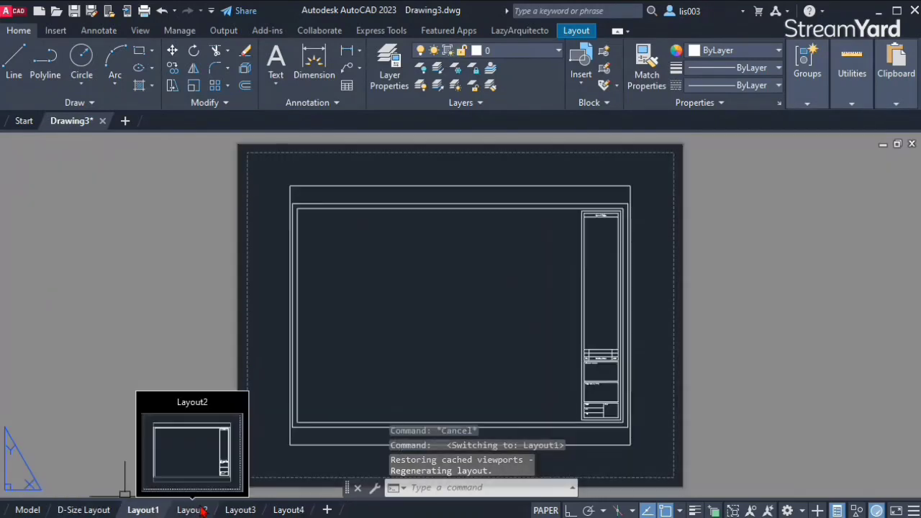
pyautogui.click(157, 425)
pyautogui.click(167, 427)
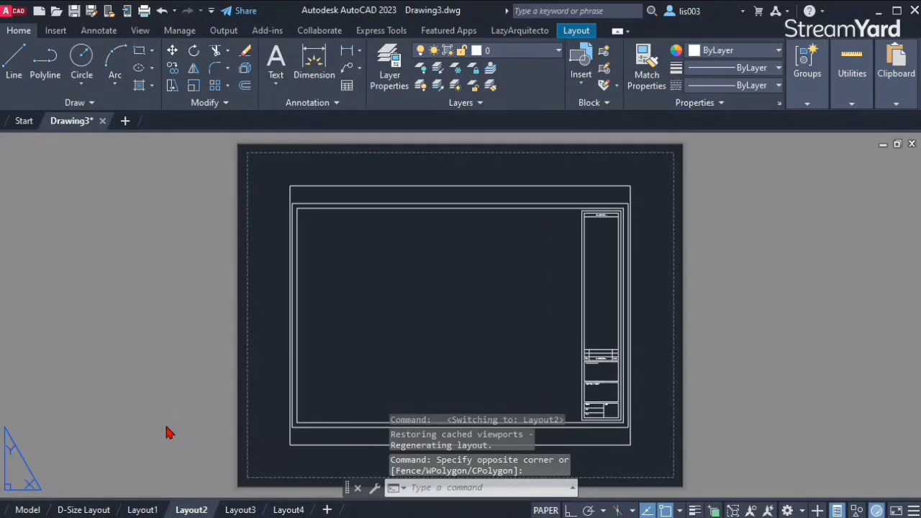
# Undo the creation of the added layouts so that only the D-Size Layout remains beside model space
pyautogui.hotkey('ctrl', 'z')
pyautogui.hotkey('ctrl', 'z')
pyautogui.hotkey('ctrl', 'z')
pyautogui.hotkey('ctrl', 'z')
pyautogui.hotkey('ctrl', 'z')
pyautogui.hotkey('ctrl', 'z')
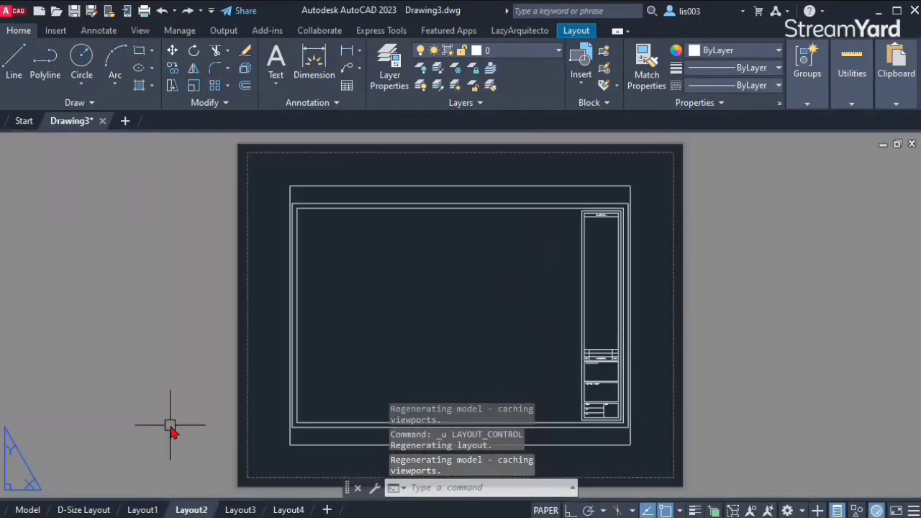
pyautogui.hotkey('ctrl', 'z')
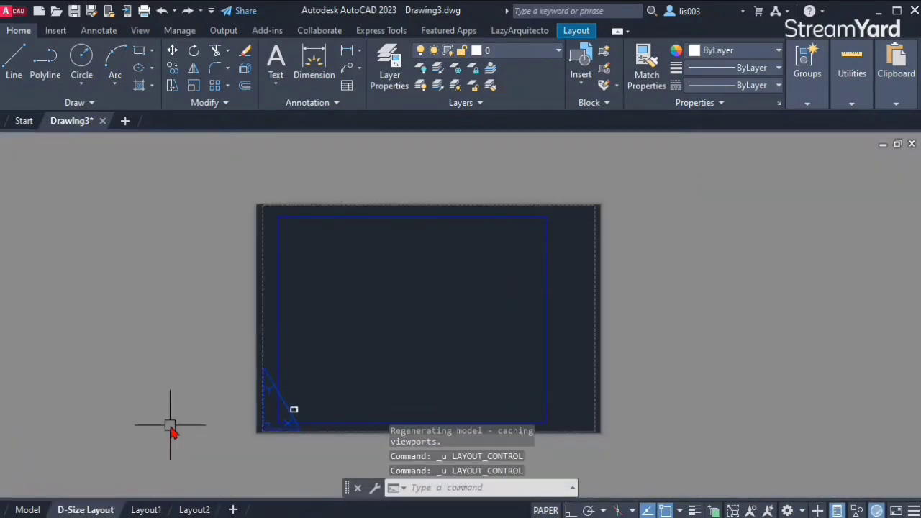
pyautogui.hotkey('ctrl', 'z')
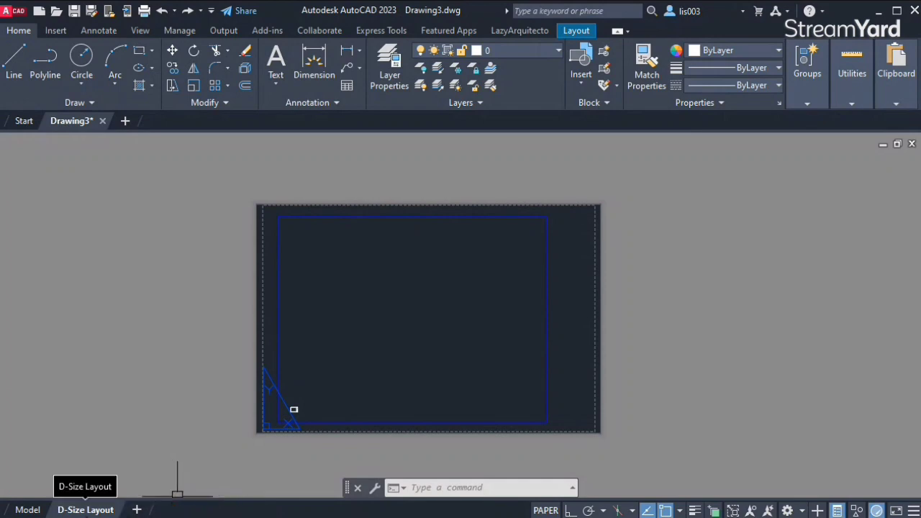
# Explode the title block in model space and check that its upper border line can be selected separately
pyautogui.moveTo(26, 510)
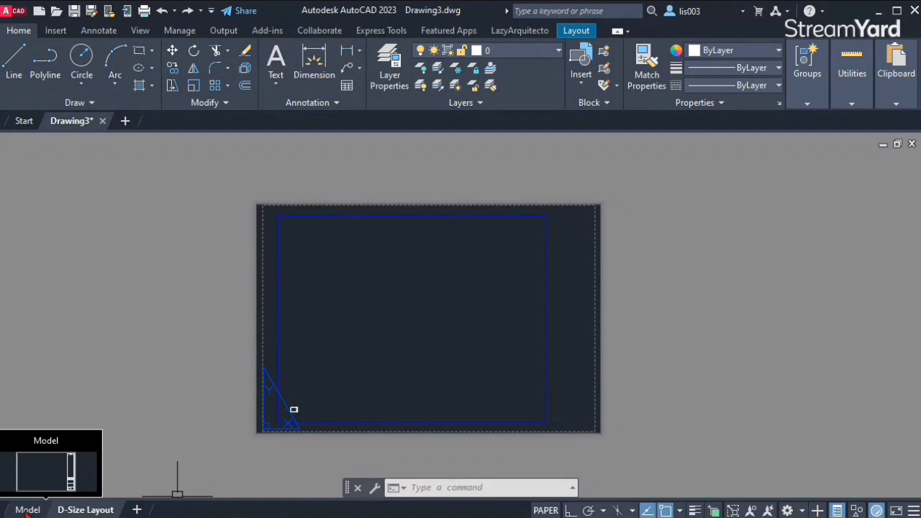
pyautogui.click(26, 511)
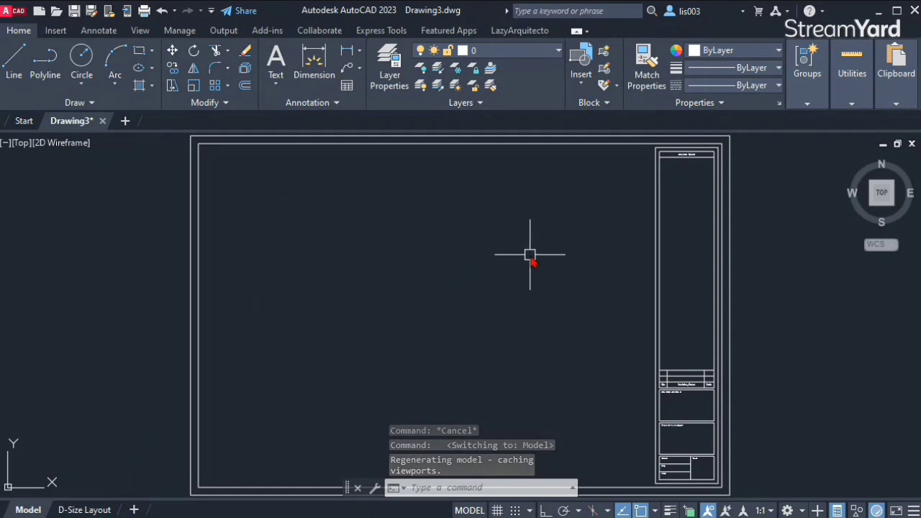
pyautogui.click(674, 153)
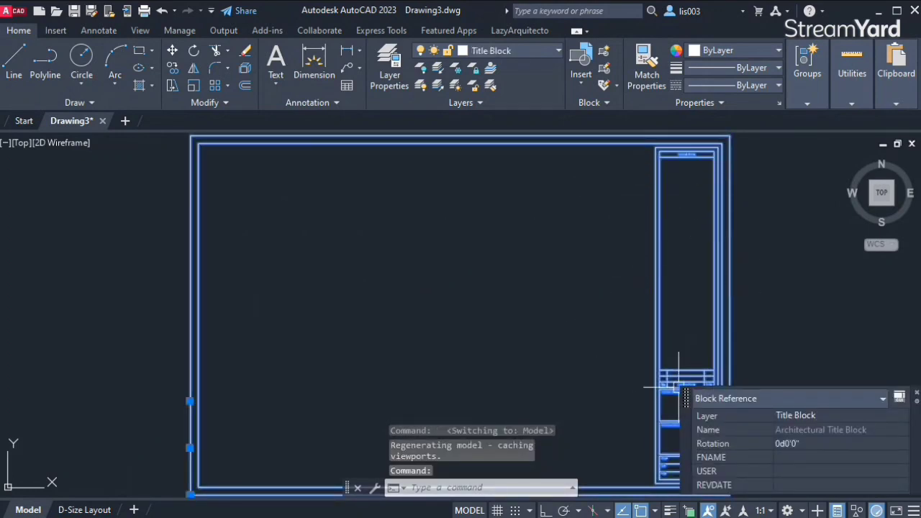
pyautogui.write('x')
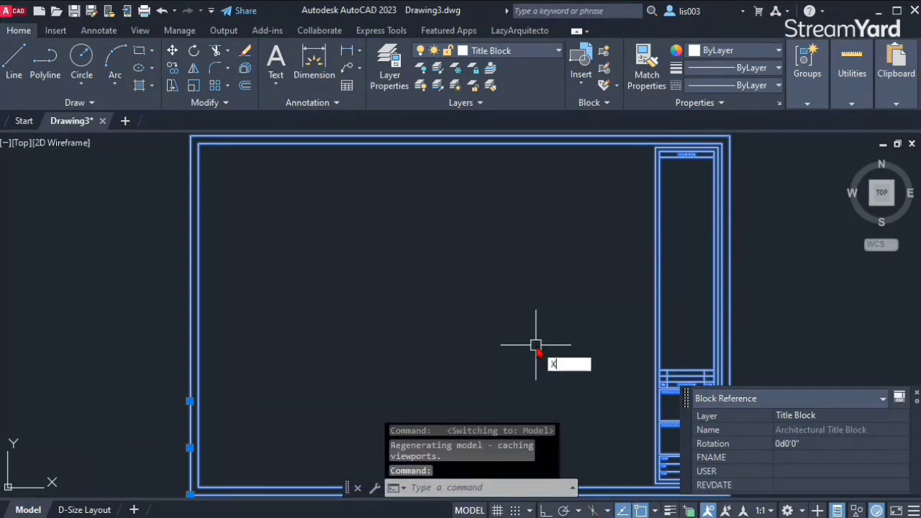
pyautogui.press('Return')
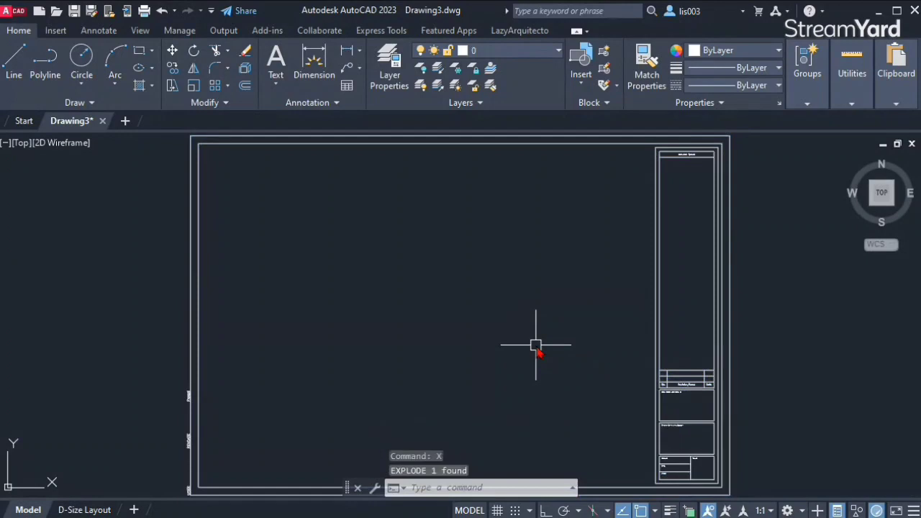
pyautogui.moveTo(452, 282)
pyautogui.mouseDown(button='middle')
pyautogui.moveTo(489, 261)
pyautogui.moveTo(489, 312)
pyautogui.moveTo(441, 277)
pyautogui.moveTo(435, 260)
pyautogui.mouseUp(button='middle')
pyautogui.scroll(-2, 393, 342)
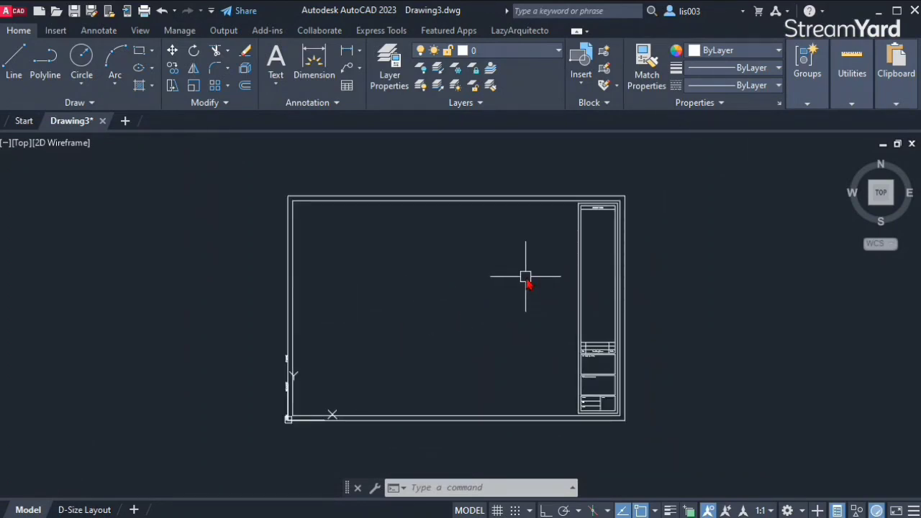
pyautogui.click(341, 195)
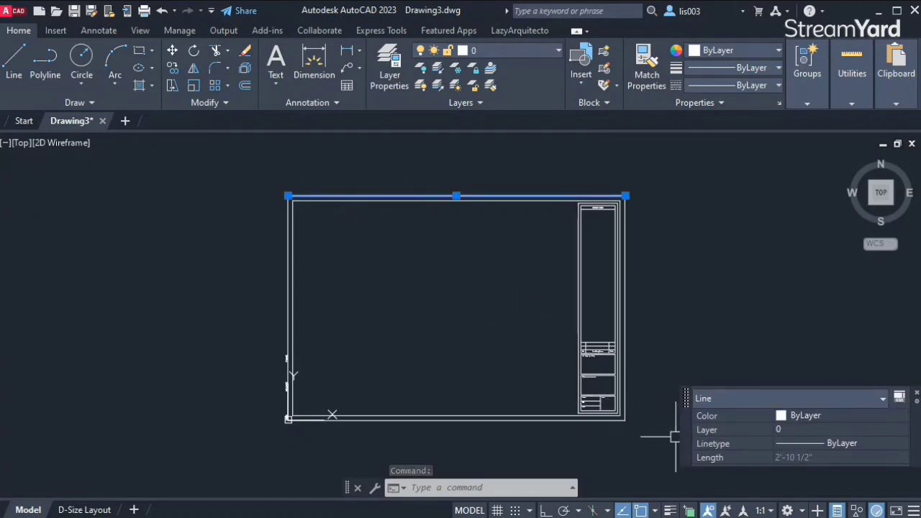
pyautogui.press('Escape')
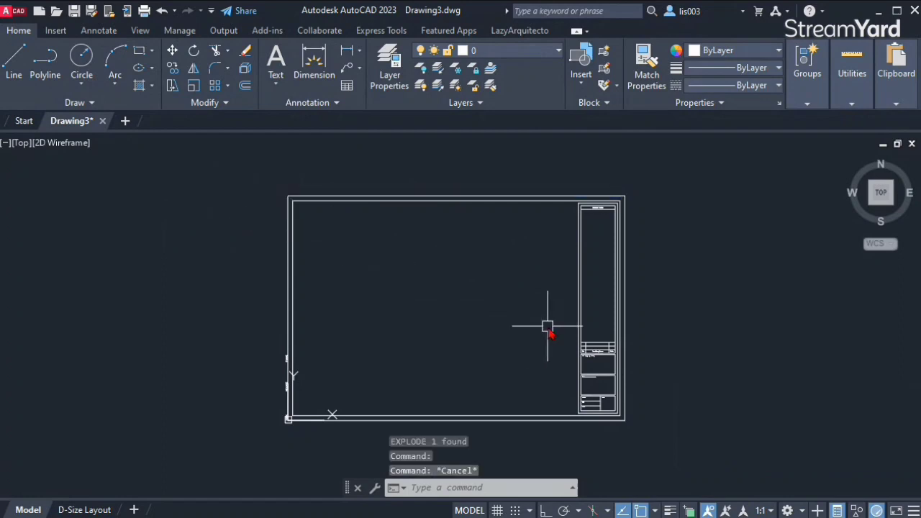
# Stretch the title block's right side horizontally with Ortho on, placing its upper-right corner 17 inches from the upper-left corner
pyautogui.write('S')
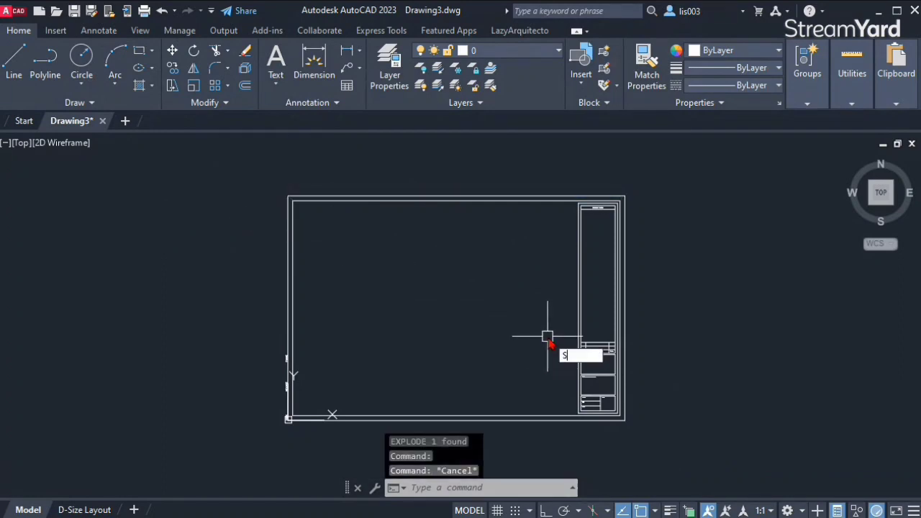
pyautogui.press('Return')
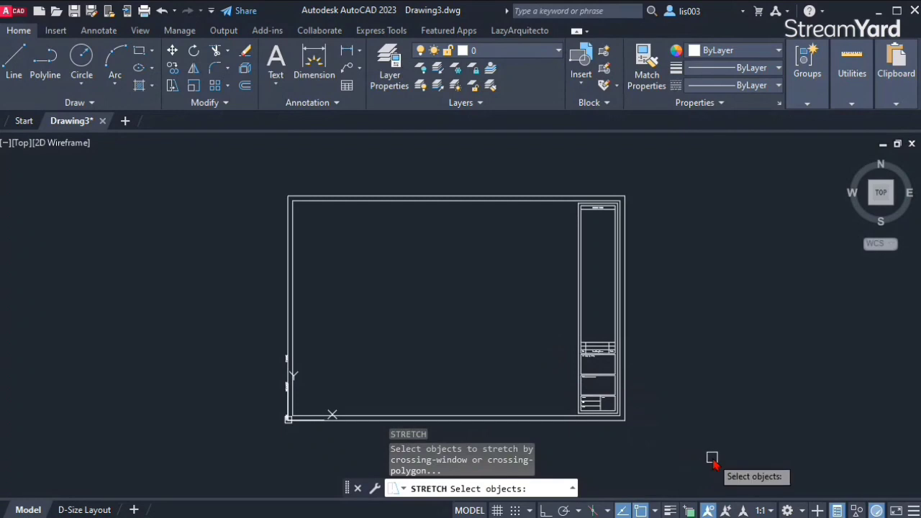
pyautogui.click(711, 456)
pyautogui.click(553, 189)
pyautogui.scroll(2, 591, 162)
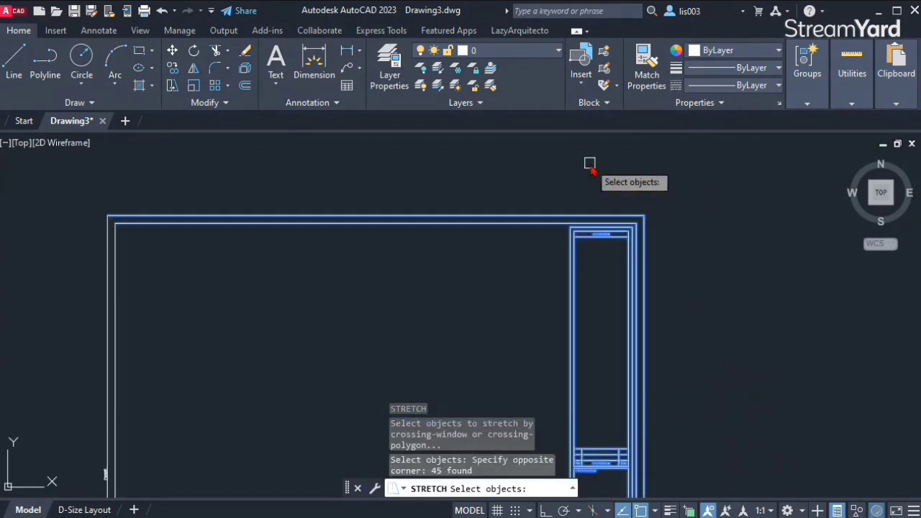
pyautogui.press('Return')
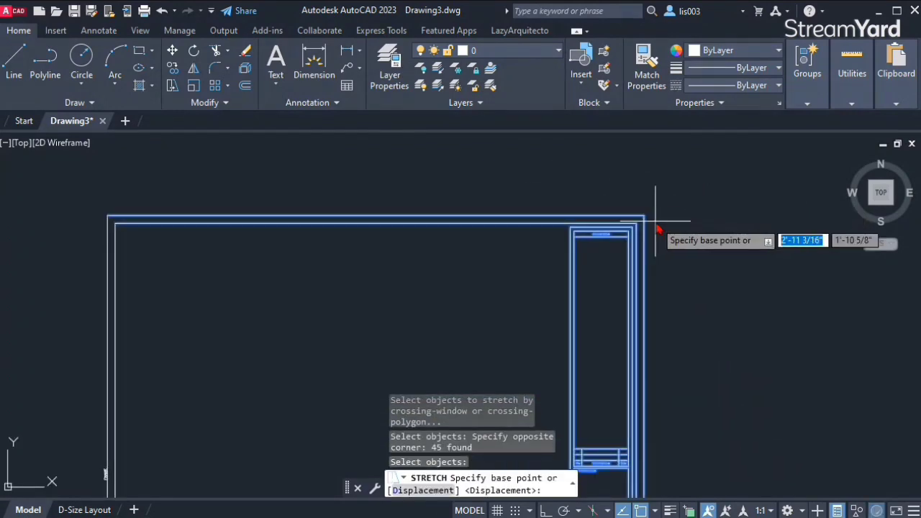
pyautogui.click(644, 215)
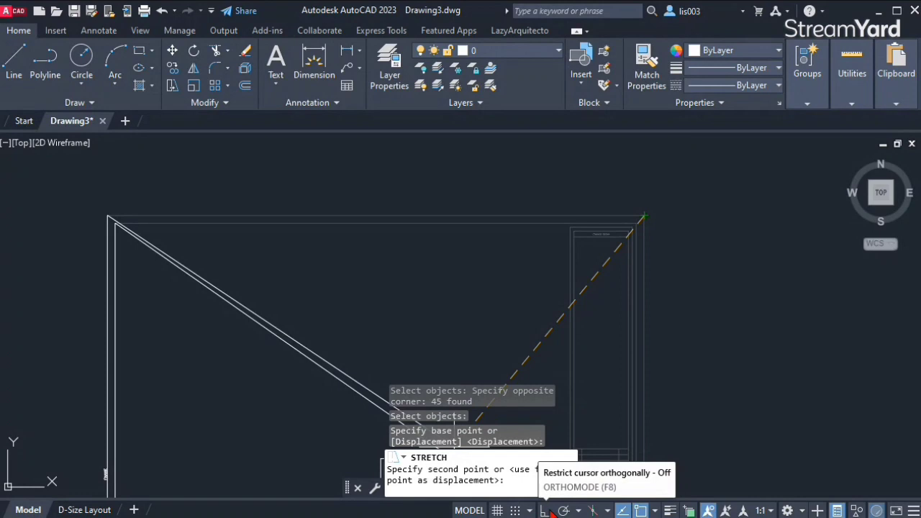
pyautogui.click(547, 510)
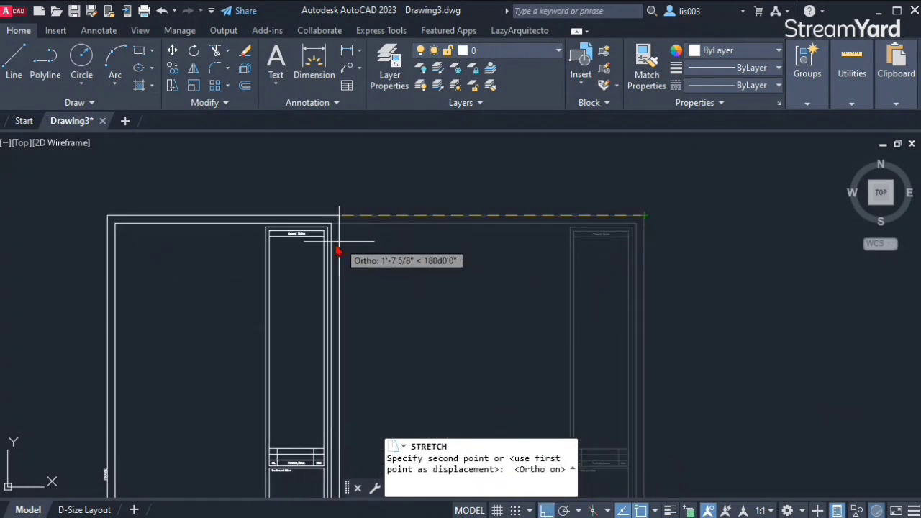
pyautogui.press('F8')
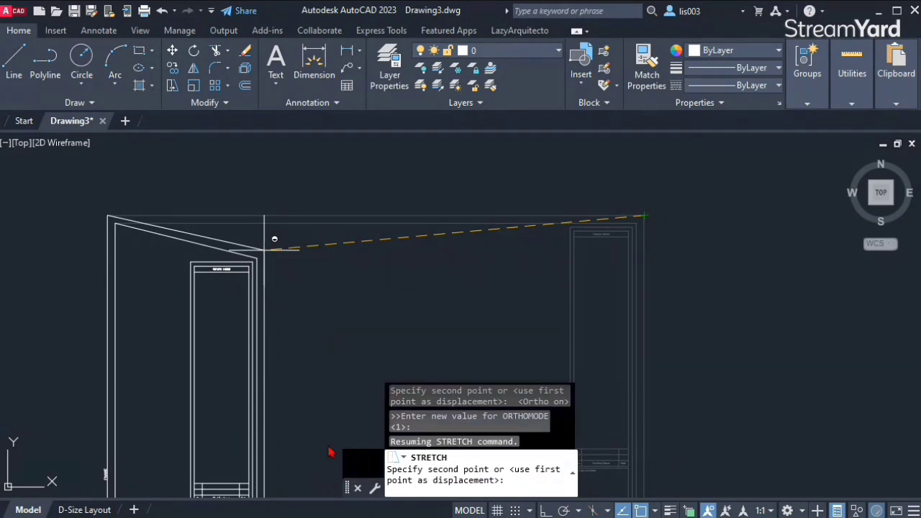
pyautogui.press('F8')
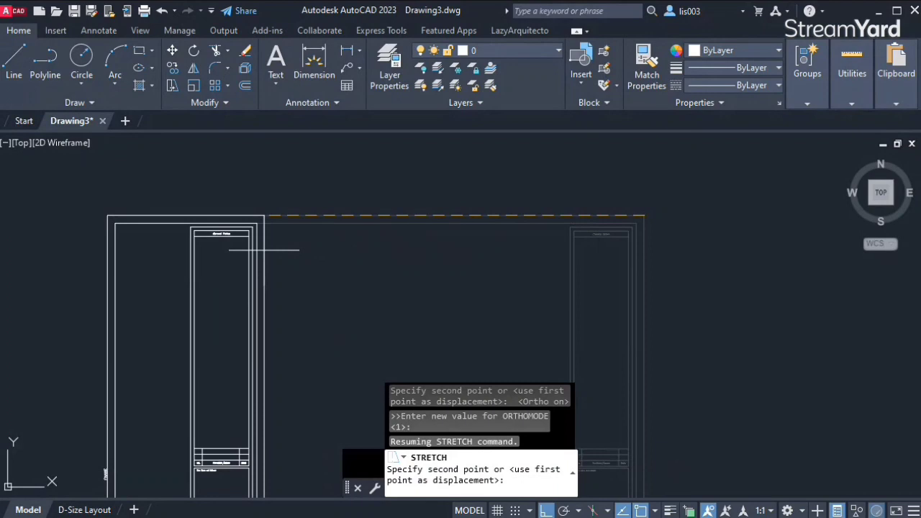
pyautogui.keyDown('shift'); pyautogui.rightClick(264, 250); pyautogui.keyUp('shift')
pyautogui.click(288, 272)
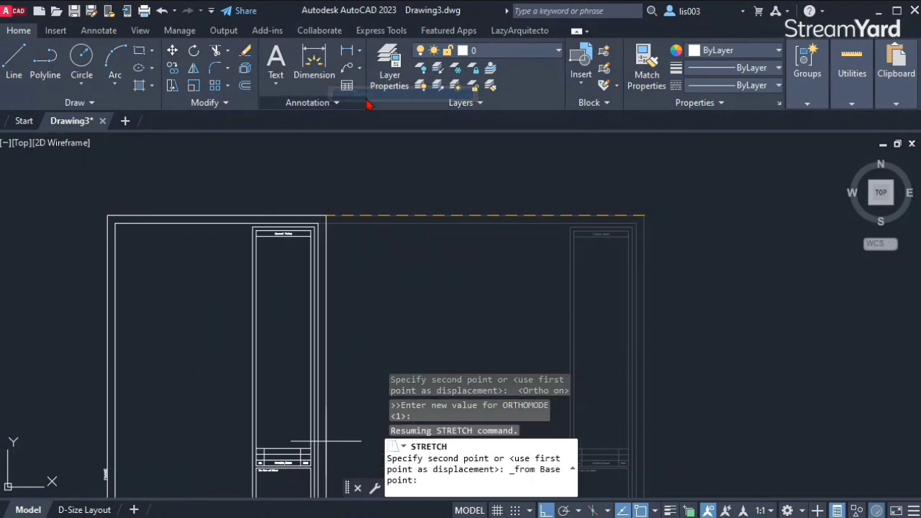
pyautogui.click(107, 215)
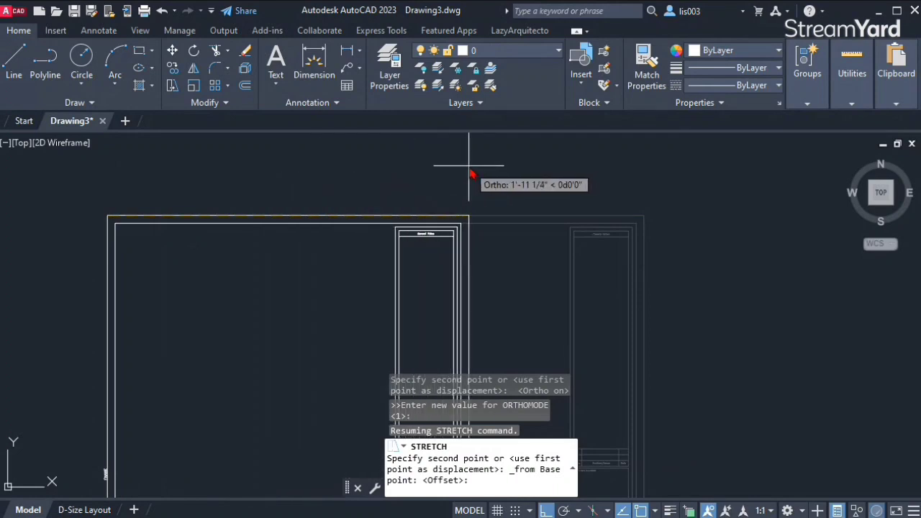
pyautogui.write('17')
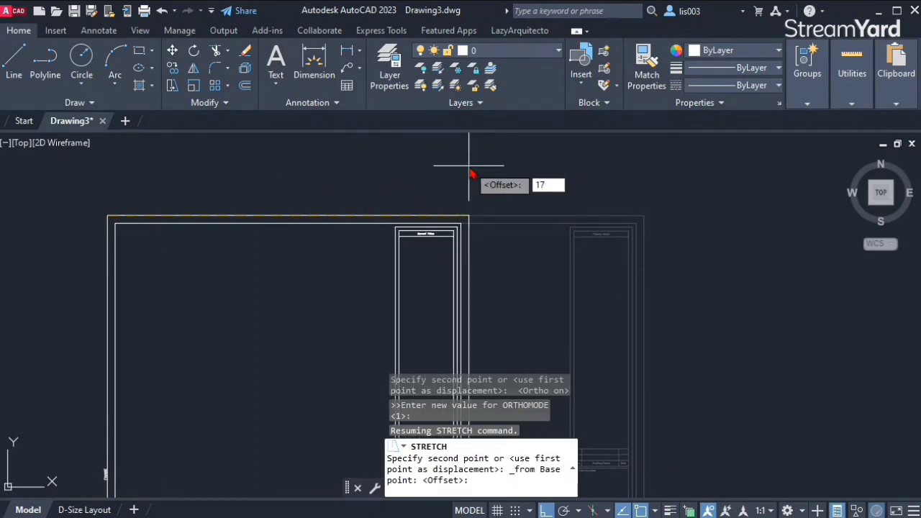
pyautogui.press('Return')
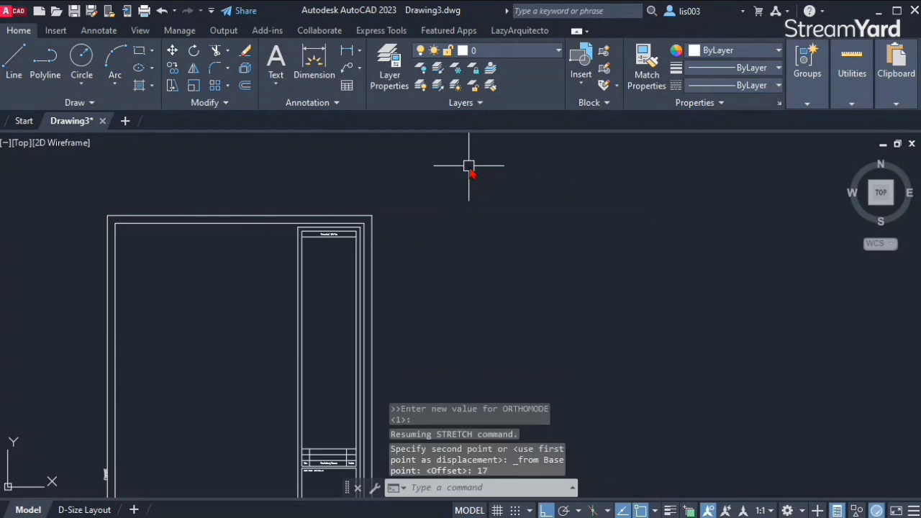
# Stretch the title block's upper part vertically, placing its upper-left corner 11 inches above the lower-left corner
pyautogui.scroll(-2, 469, 165)
pyautogui.moveTo(304, 314); pyautogui.dragTo(350, 308, button='middle')
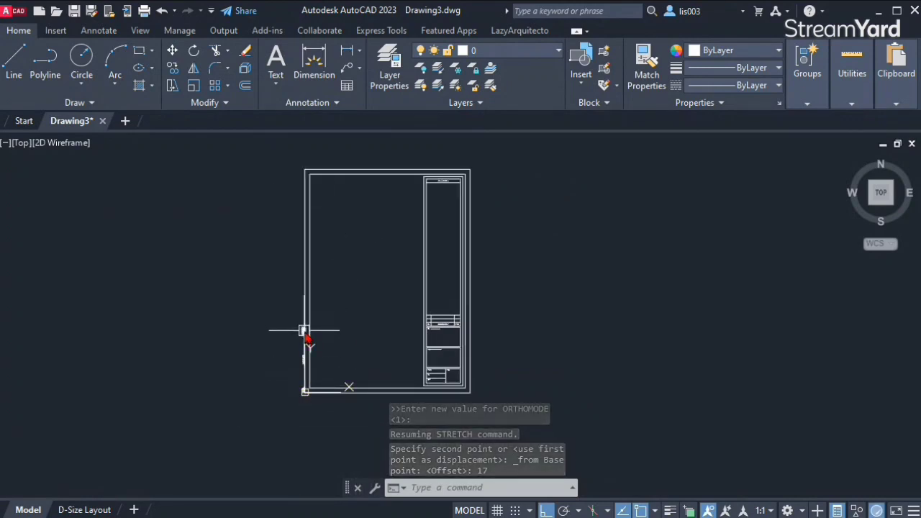
pyautogui.write('S')
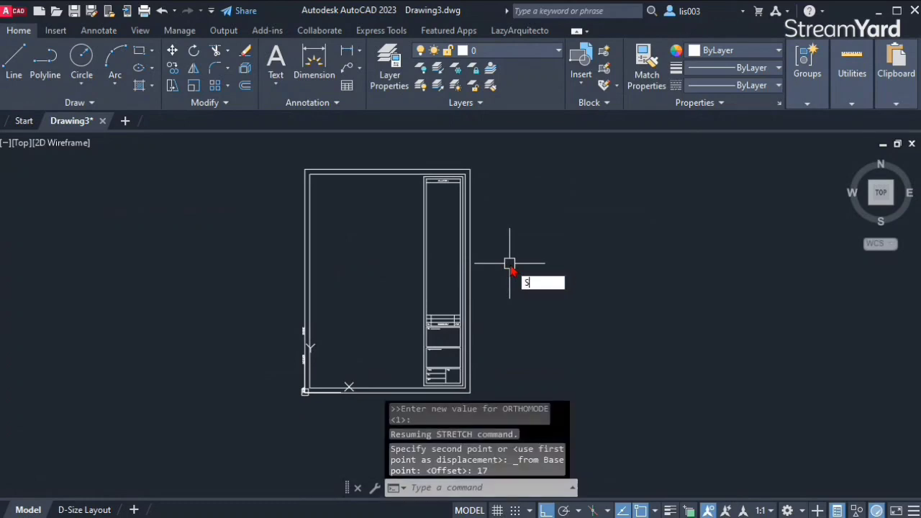
pyautogui.press('Return')
pyautogui.click(529, 254)
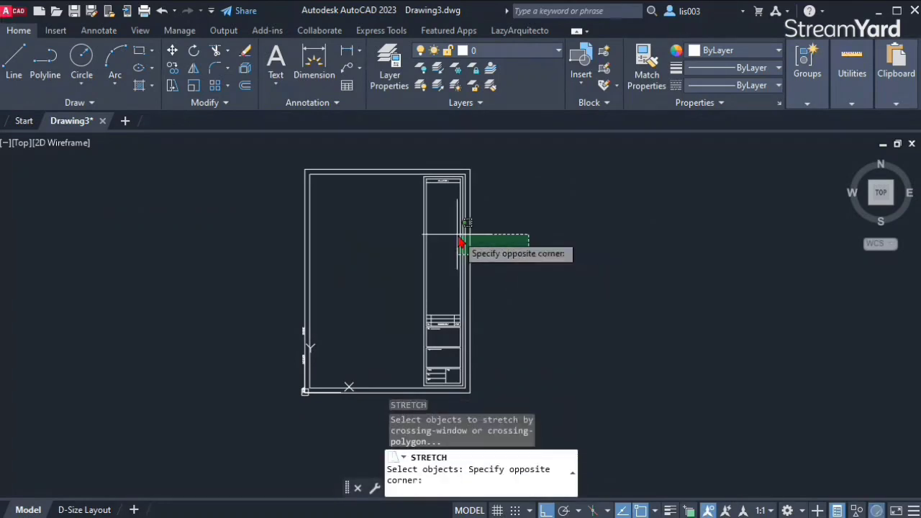
pyautogui.click(220, 154)
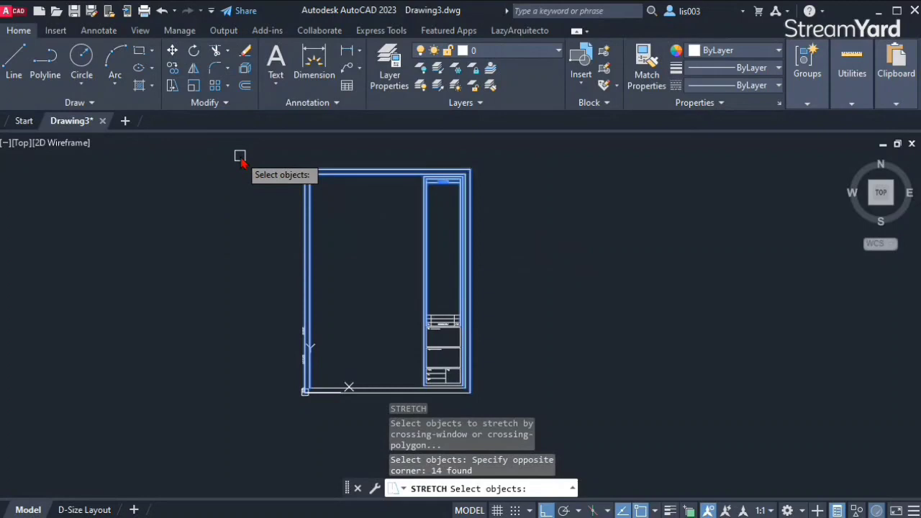
pyautogui.press('Return')
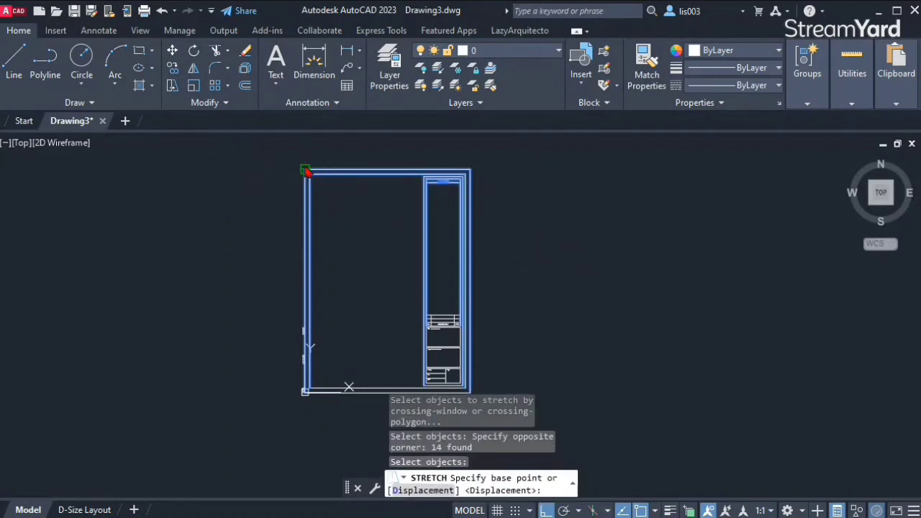
pyautogui.click(305, 171)
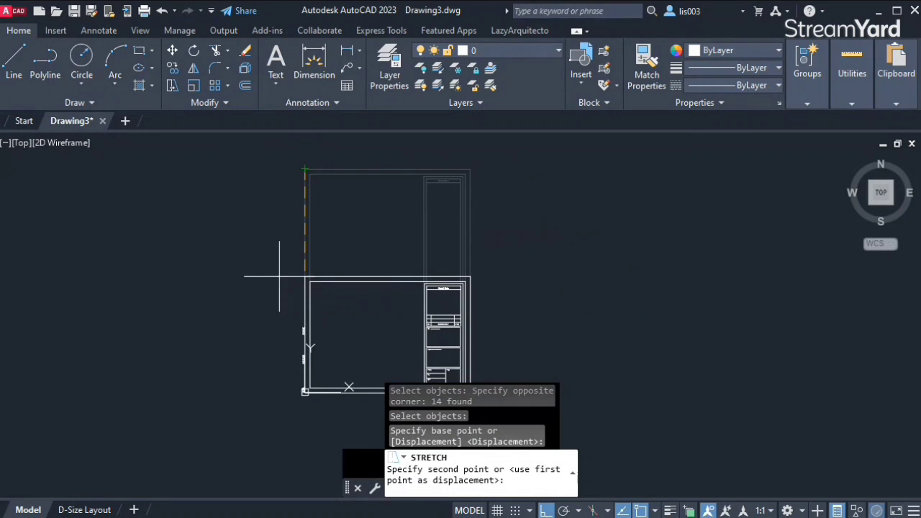
pyautogui.press('F8')
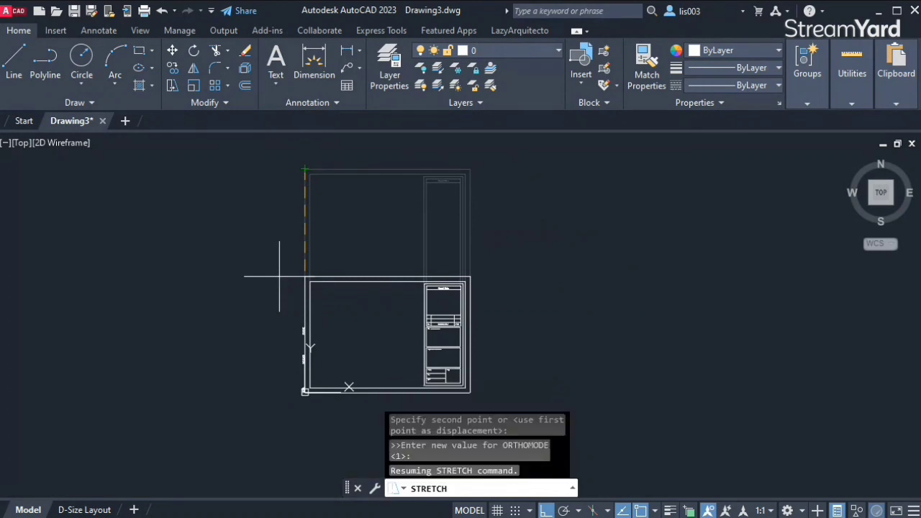
pyautogui.keyDown('shift'); pyautogui.rightClick(304, 386); pyautogui.keyUp('shift')
pyautogui.click(320, 411)
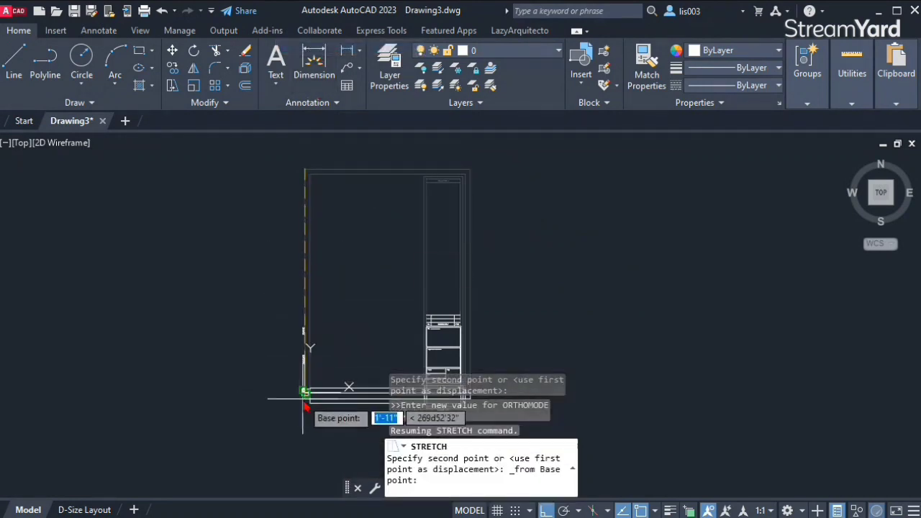
pyautogui.scroll(4, 305, 392)
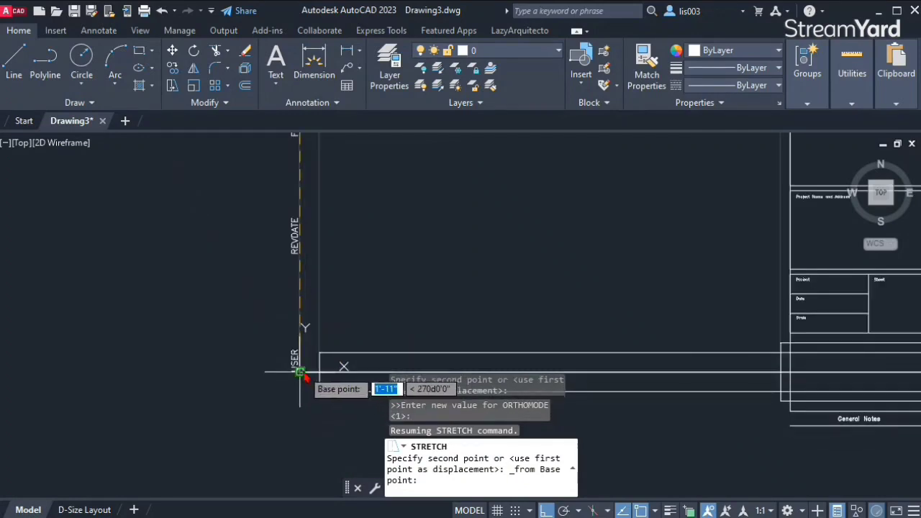
pyautogui.click(302, 371)
pyautogui.write('11')
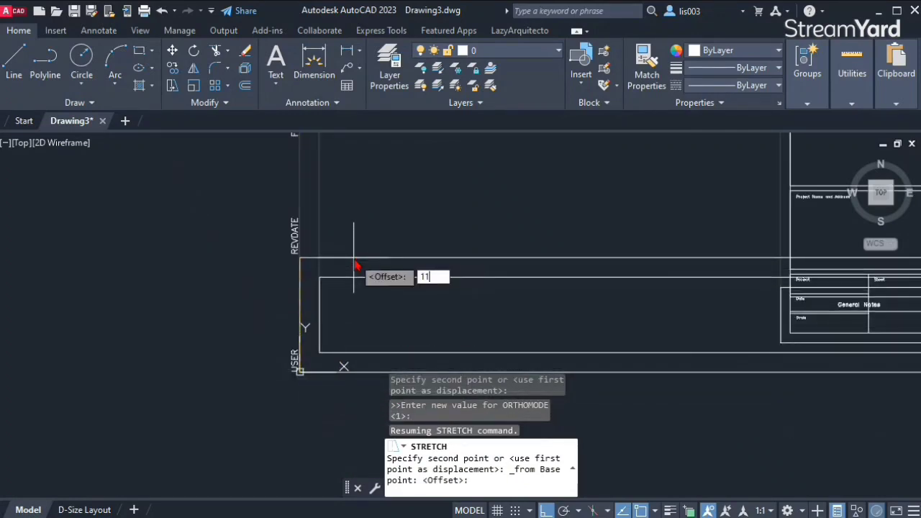
pyautogui.press('Return')
pyautogui.scroll(-5, 355, 345)
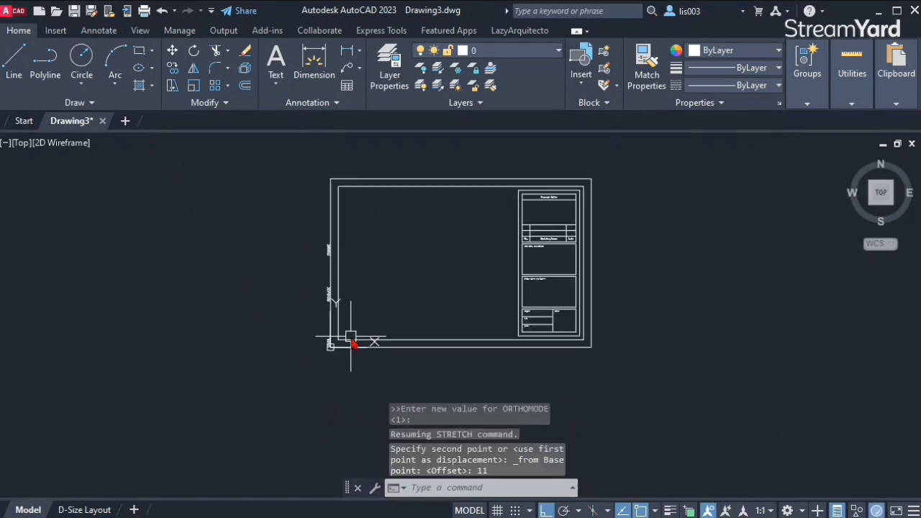
pyautogui.middleClick(382, 285)
pyautogui.middleClick(382, 285)
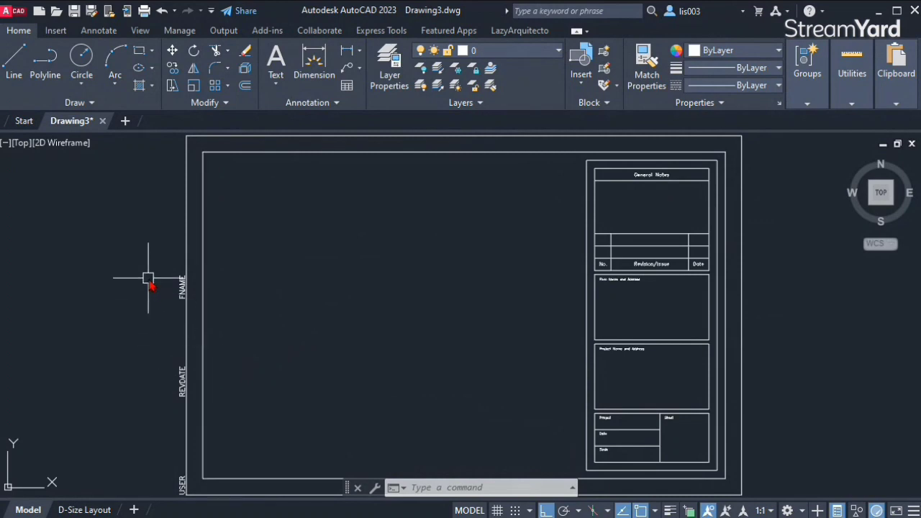
# Erase the FNAME, REVDATE and USER texts along the title block's left border
pyautogui.click(148, 255)
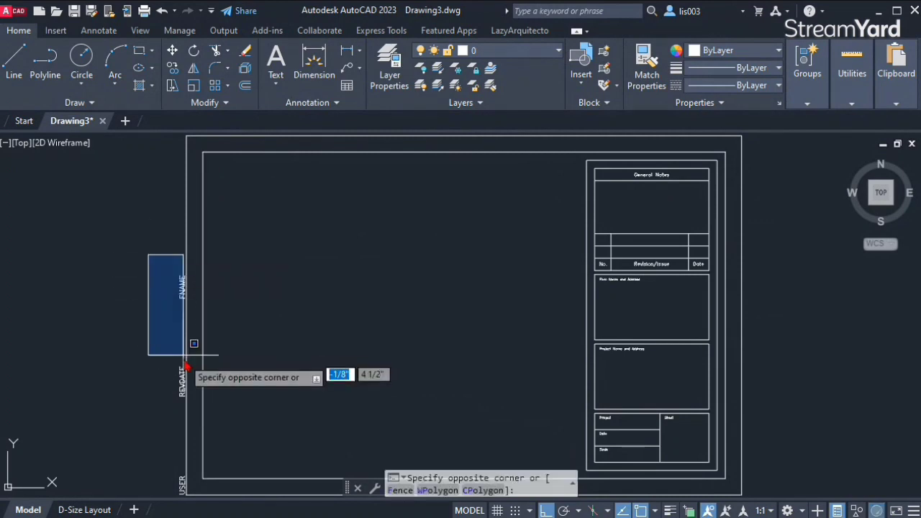
pyautogui.moveTo(200, 498); pyautogui.dragTo(197, 472, button='middle')
pyautogui.click(196, 486)
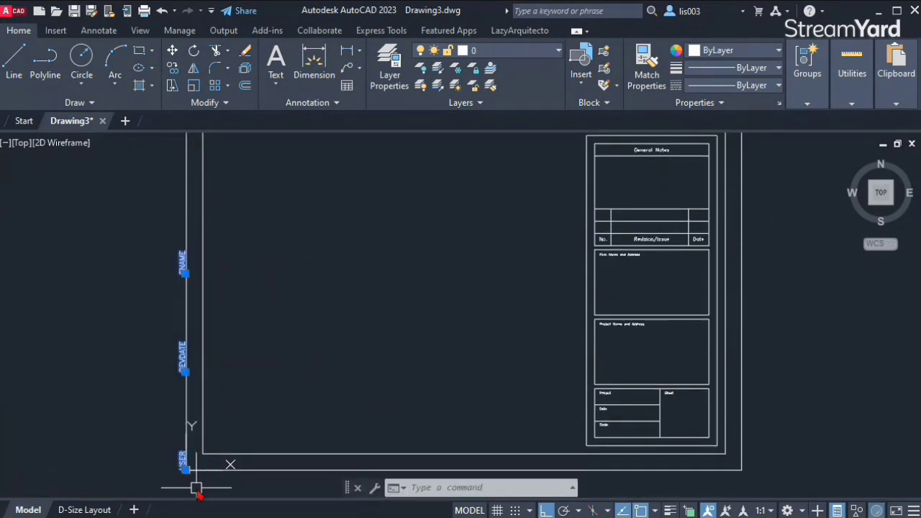
pyautogui.press('Delete')
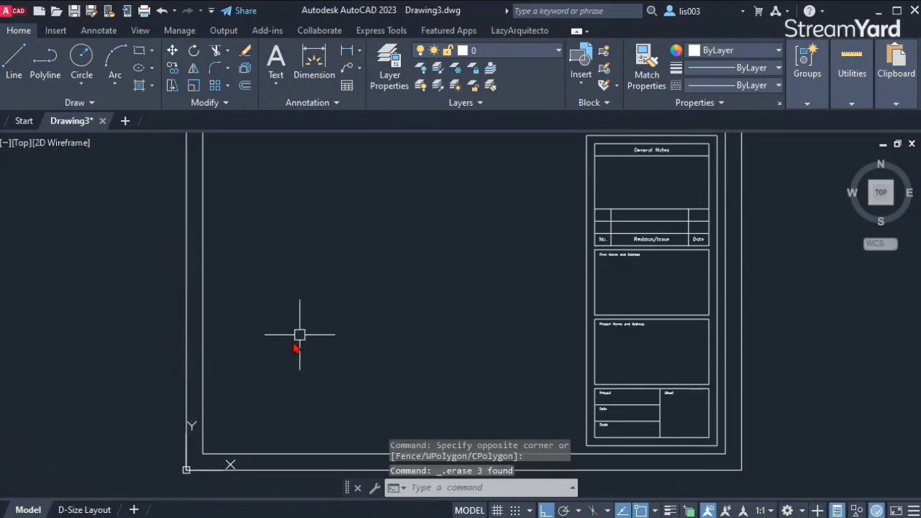
# Join the four lines of the title block's outer border into one polyline
pyautogui.scroll(-2, 403, 287)
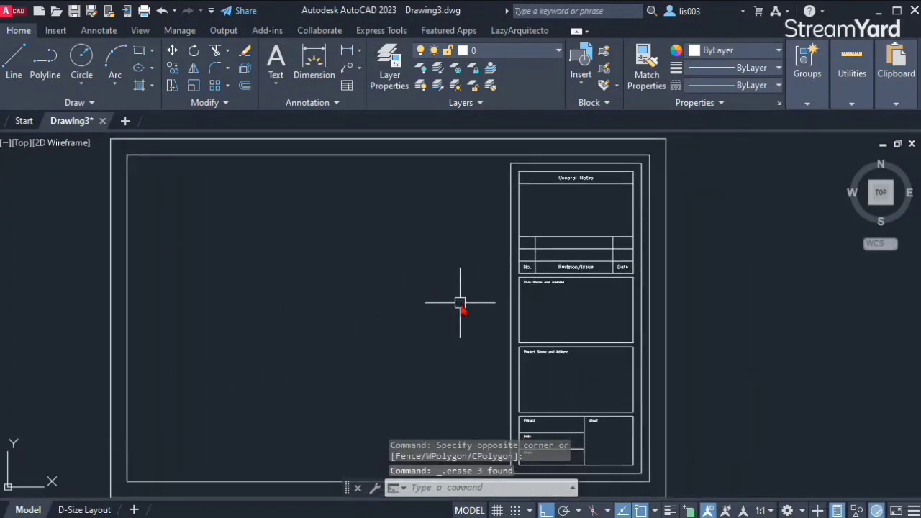
pyautogui.scroll(2, 619, 262)
pyautogui.moveTo(600, 265)
pyautogui.mouseDown(button='middle')
pyautogui.moveTo(516, 283)
pyautogui.moveTo(511, 321)
pyautogui.mouseUp(button='middle')
pyautogui.scroll(-3, 539, 264)
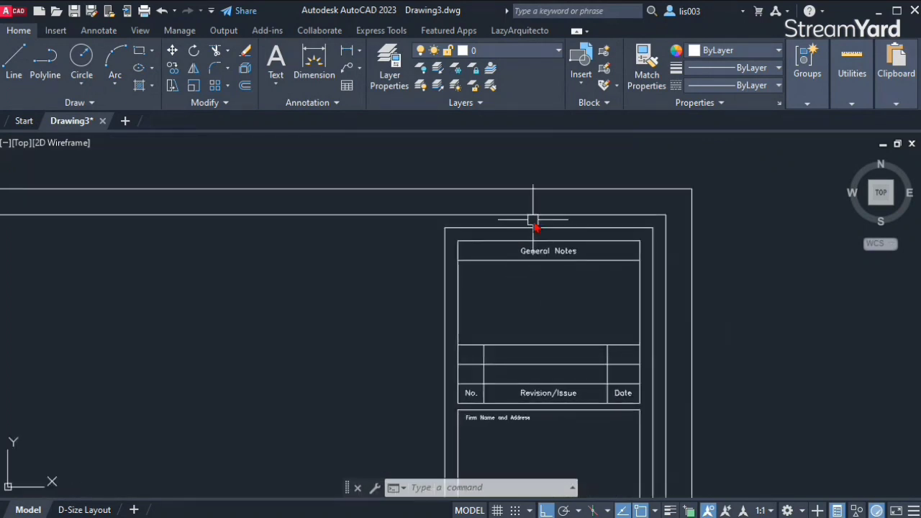
pyautogui.click(563, 186)
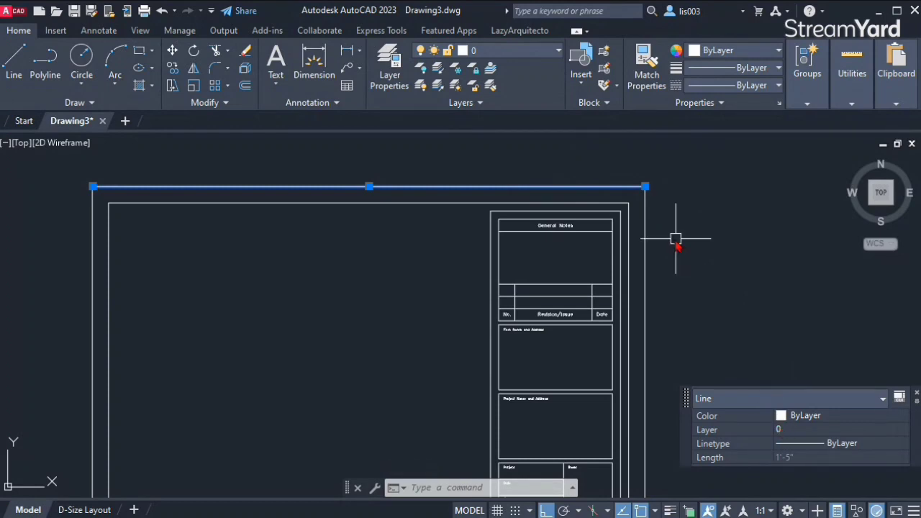
pyautogui.click(645, 191)
pyautogui.click(93, 245)
pyautogui.scroll(-2, 327, 215)
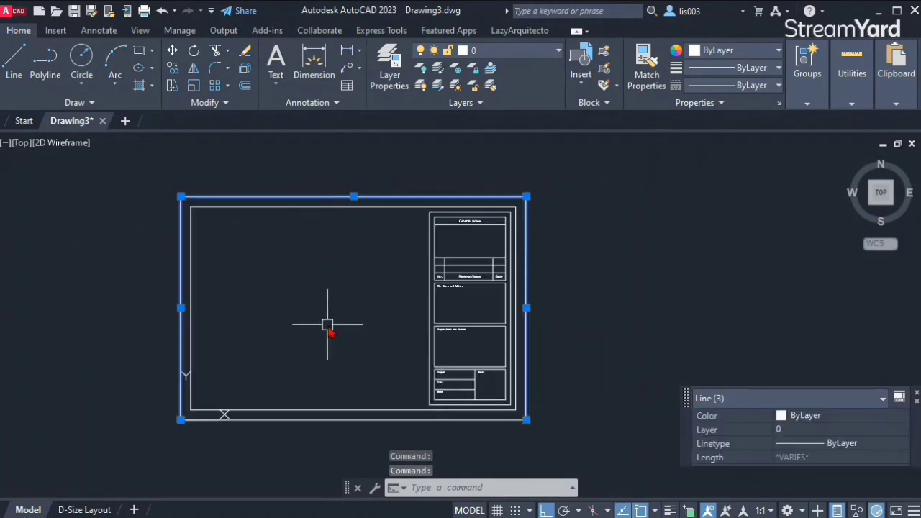
pyautogui.click(301, 421)
pyautogui.scroll(3, 343, 345)
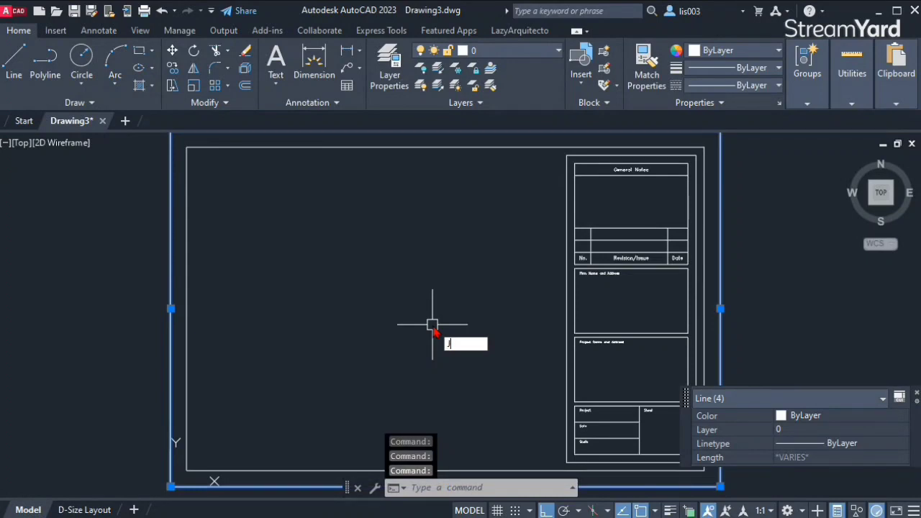
pyautogui.press('Return')
pyautogui.scroll(-2, 434, 309)
pyautogui.scroll(2, 438, 245)
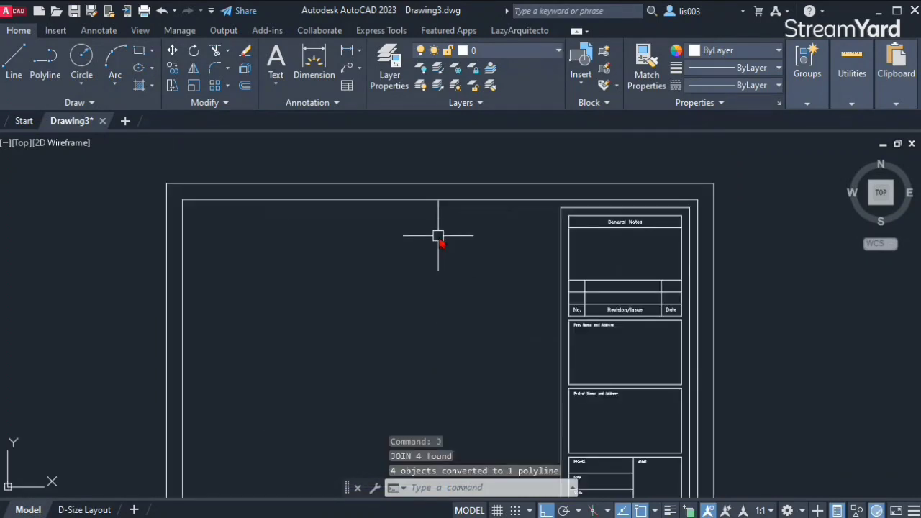
# Assign the title block's outer border polyline to the Defpoints layer
pyautogui.click(440, 183)
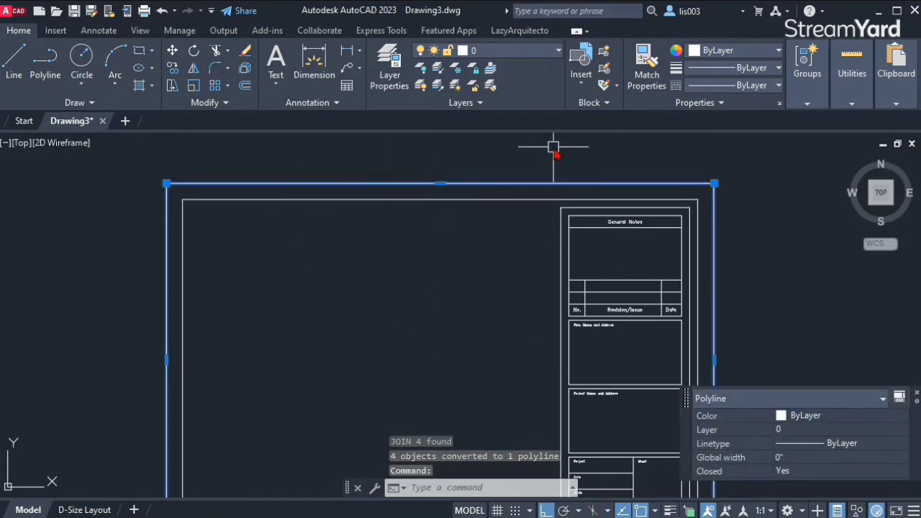
pyautogui.click(535, 58)
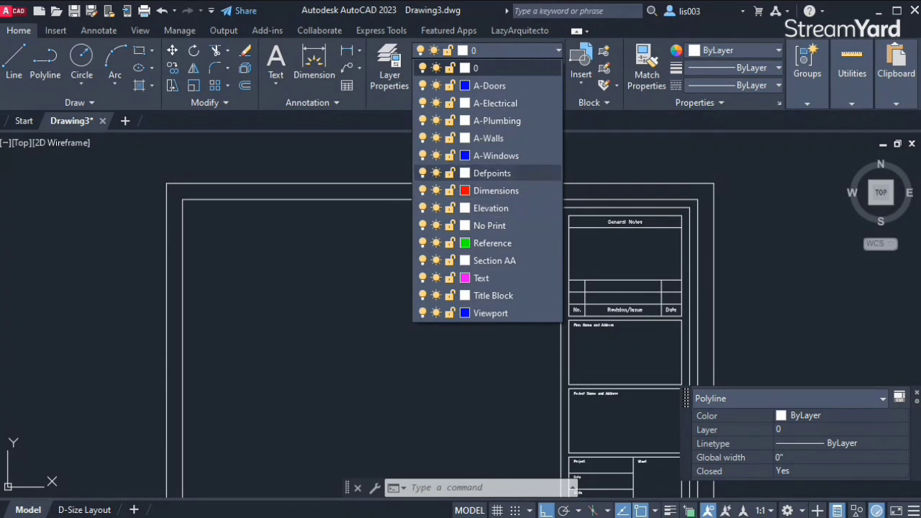
pyautogui.click(492, 173)
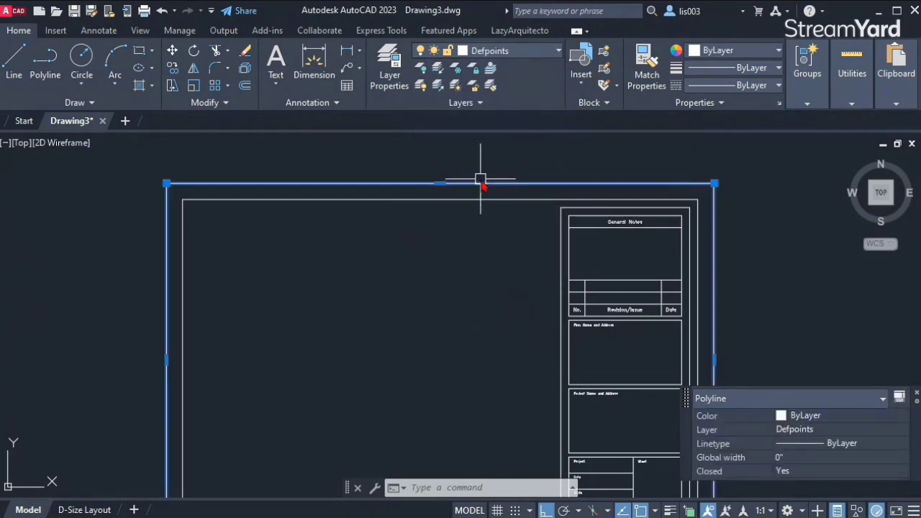
pyautogui.press('Escape')
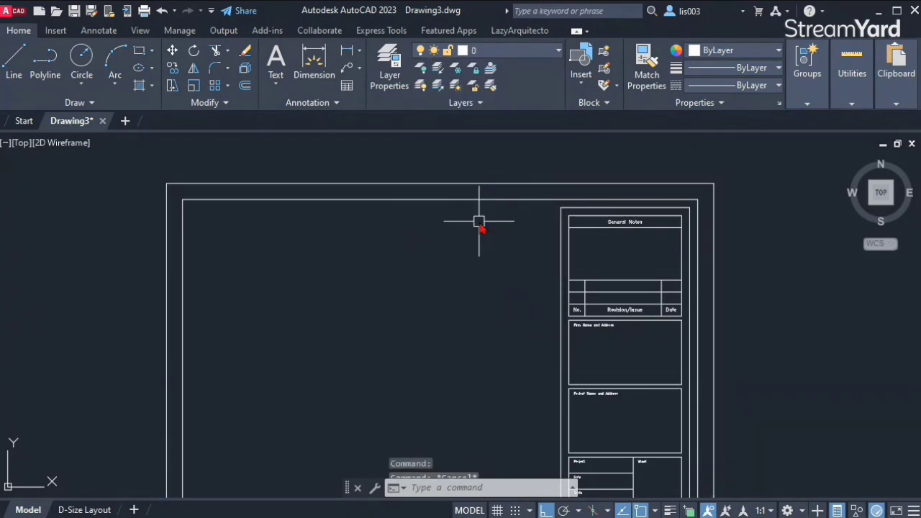
# Change the Defpoints layer's color to index color 17
pyautogui.click(480, 181)
pyautogui.press('Escape')
pyautogui.click(468, 185)
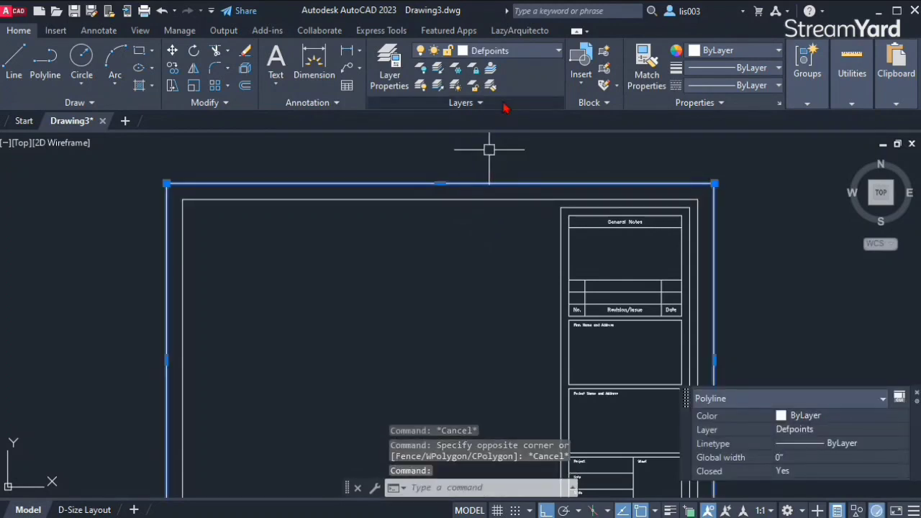
pyautogui.click(507, 52)
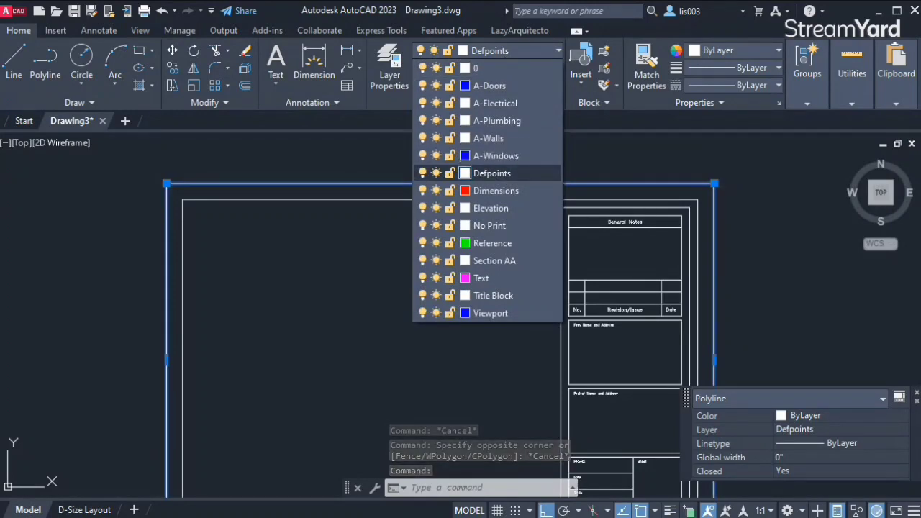
pyautogui.click(465, 155)
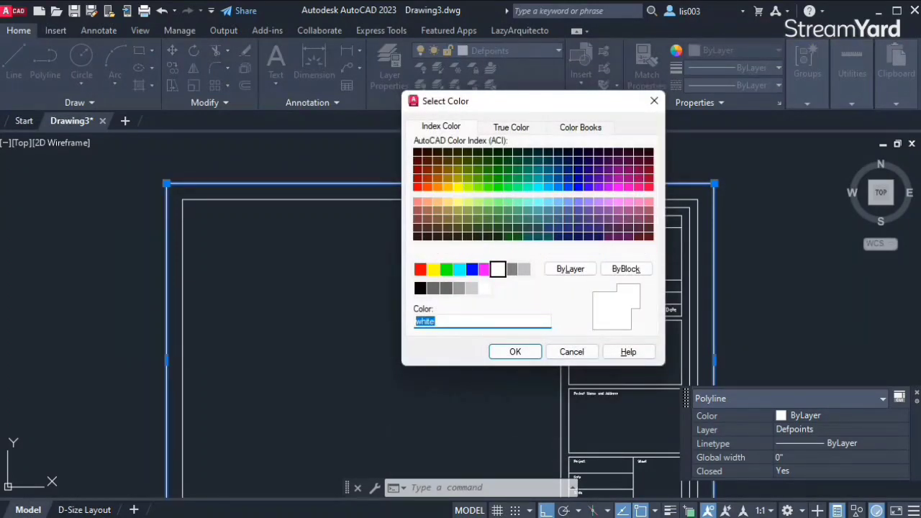
pyautogui.write('17')
pyautogui.click(509, 356)
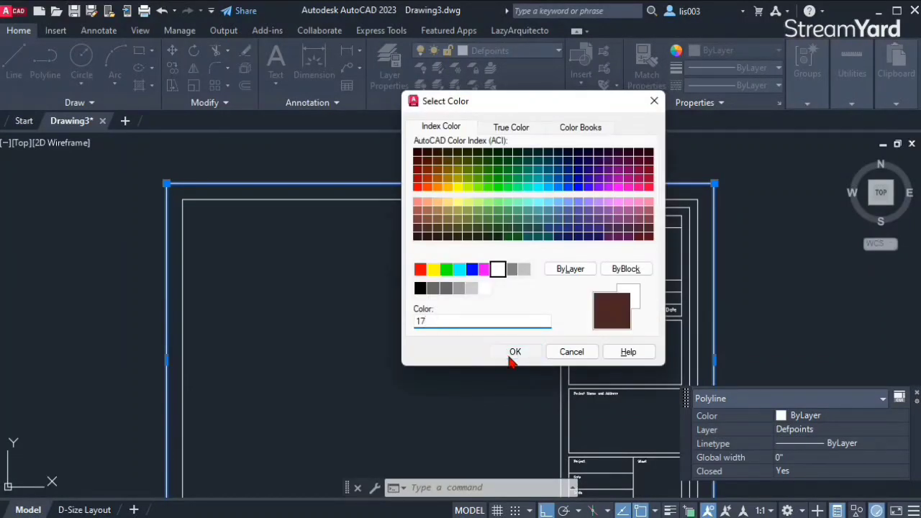
pyautogui.press('Escape')
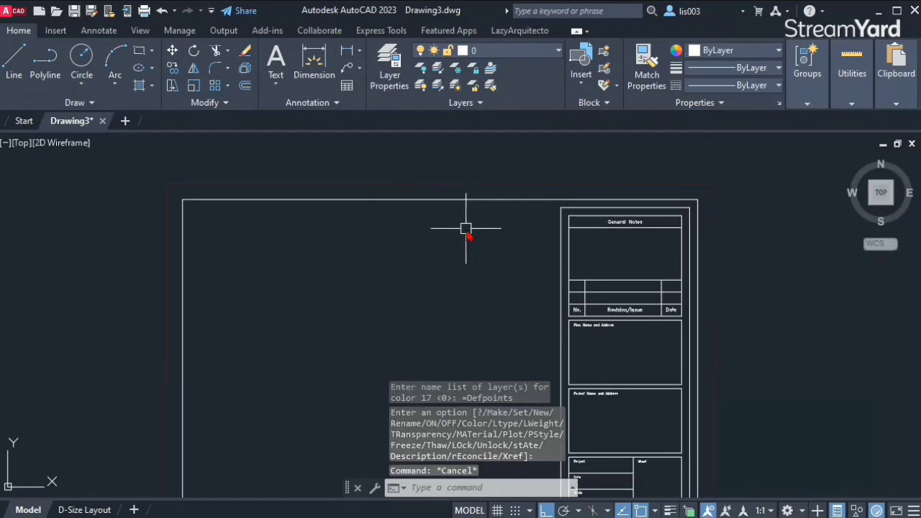
# Examine the outer border's layer and color, and how it looks around the whole title block
pyautogui.scroll(4, 470, 180)
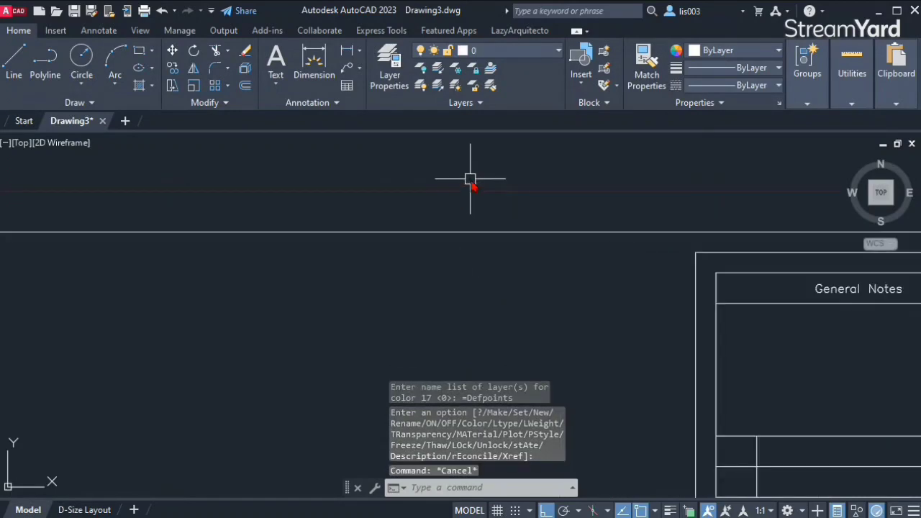
pyautogui.scroll(-3, 480, 183)
pyautogui.click(481, 187)
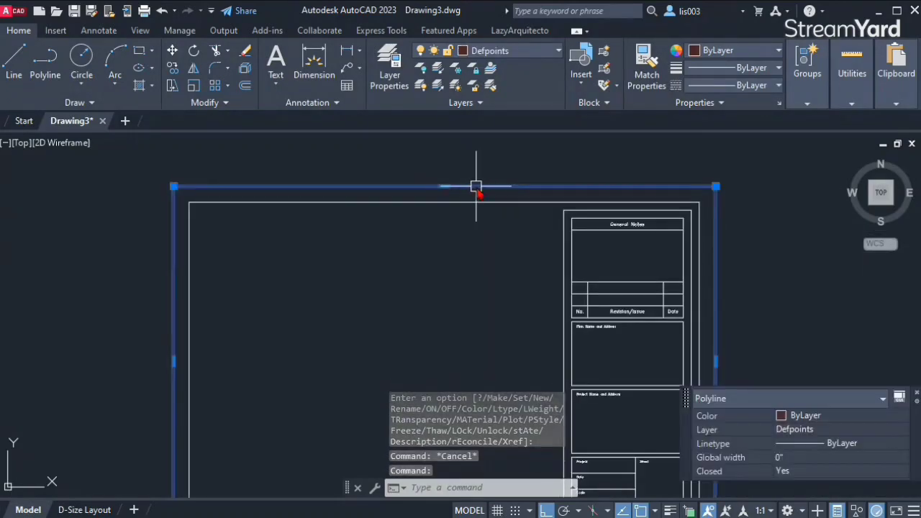
pyautogui.press('Escape')
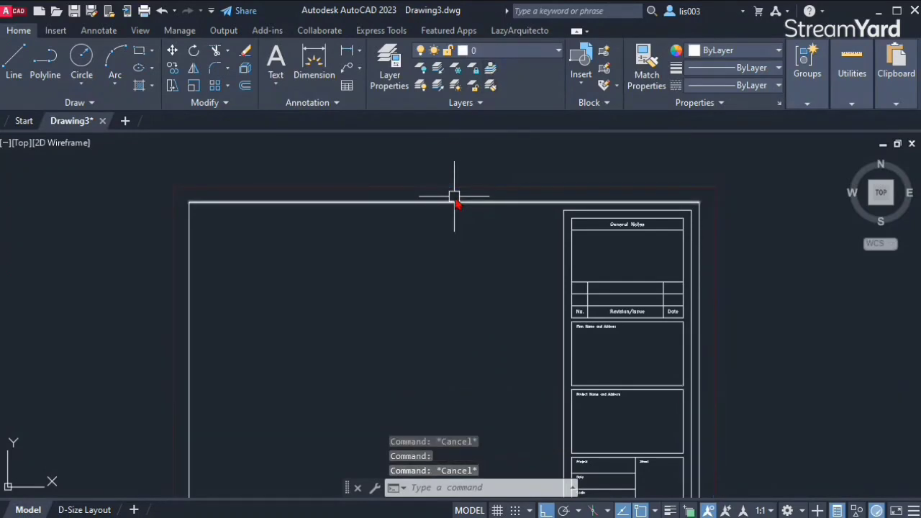
pyautogui.scroll(-2, 454, 197)
pyautogui.scroll(2, 485, 220)
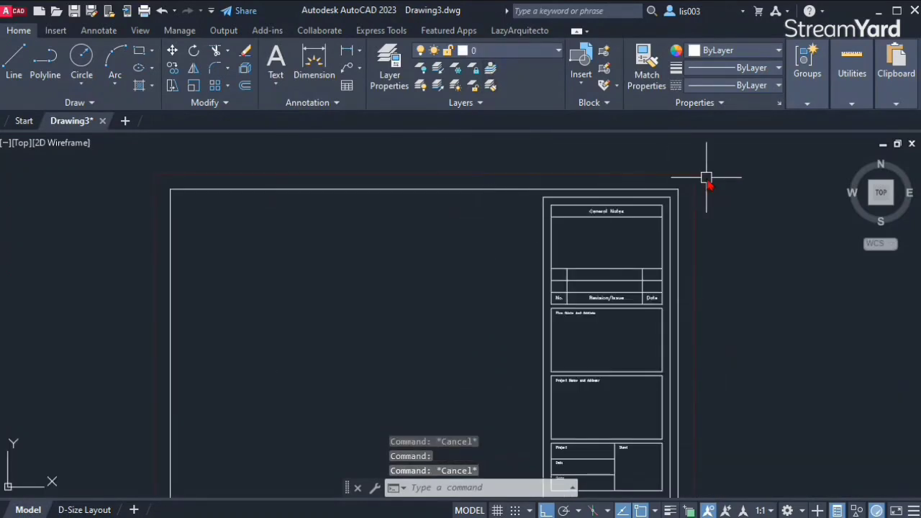
pyautogui.scroll(-3, 699, 245)
pyautogui.scroll(3, 623, 407)
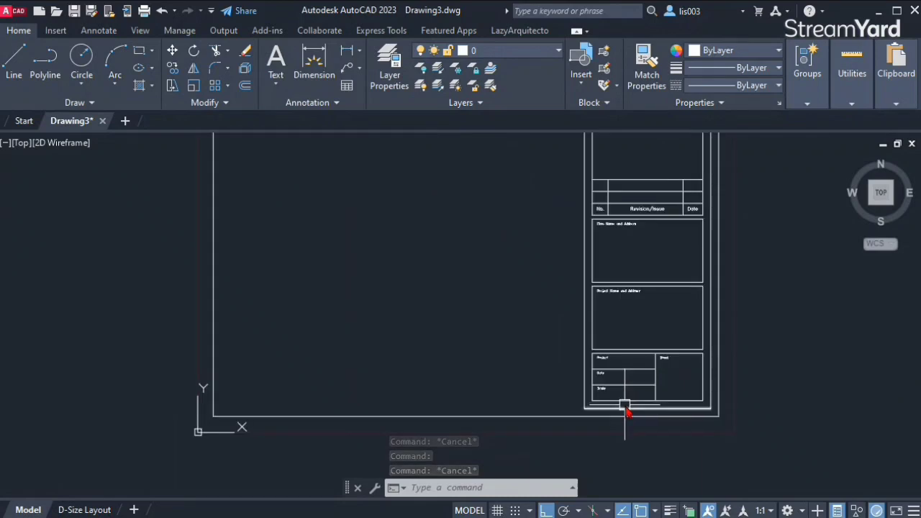
pyautogui.moveTo(664, 365); pyautogui.dragTo(626, 410, button='middle')
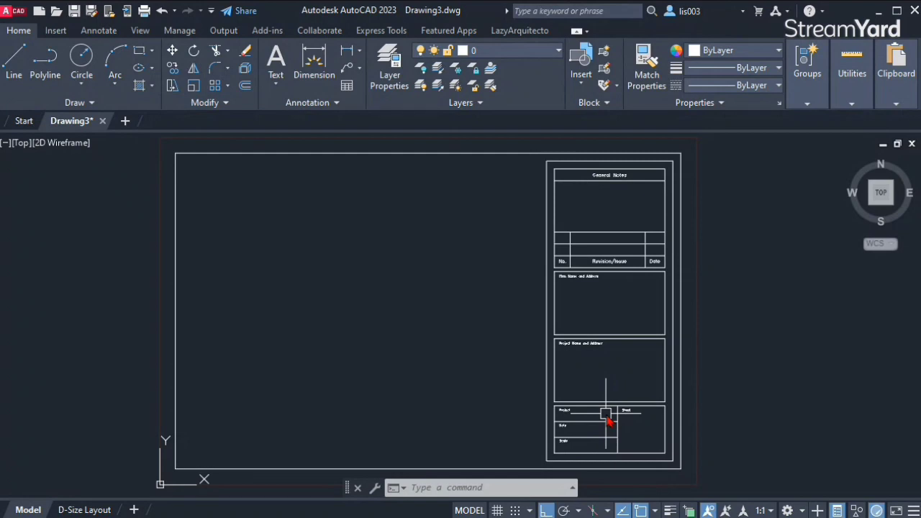
# Erase the vertical divider between the Project, Date and Scale rows and the Sheet cell, along with the Sheet label
pyautogui.scroll(4, 637, 450)
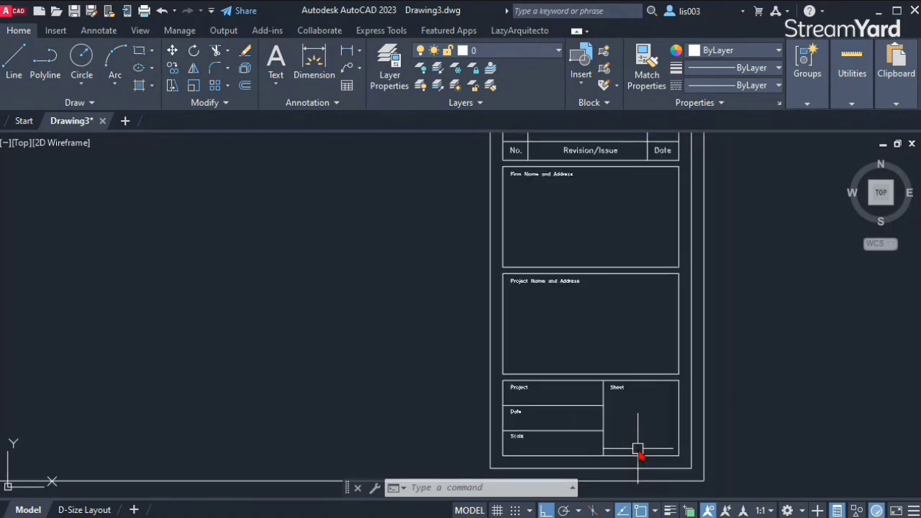
pyautogui.scroll(-2, 634, 427)
pyautogui.scroll(2, 559, 435)
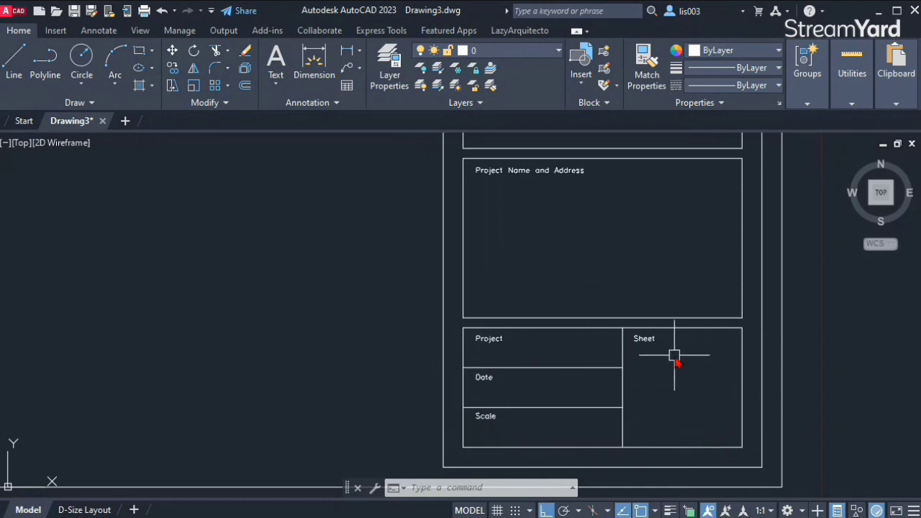
pyautogui.moveTo(636, 385); pyautogui.dragTo(662, 291, button='middle')
pyautogui.click(649, 264)
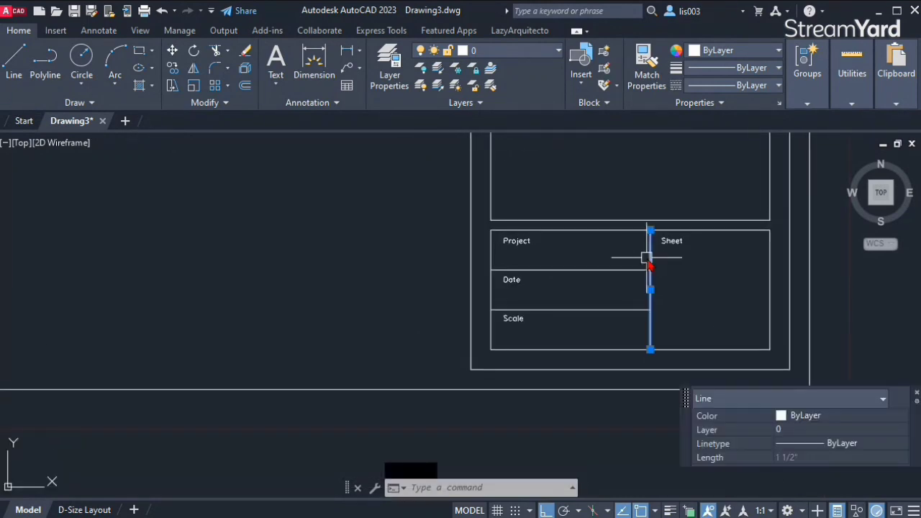
pyautogui.press('Delete')
pyautogui.click(671, 253)
pyautogui.press('Delete')
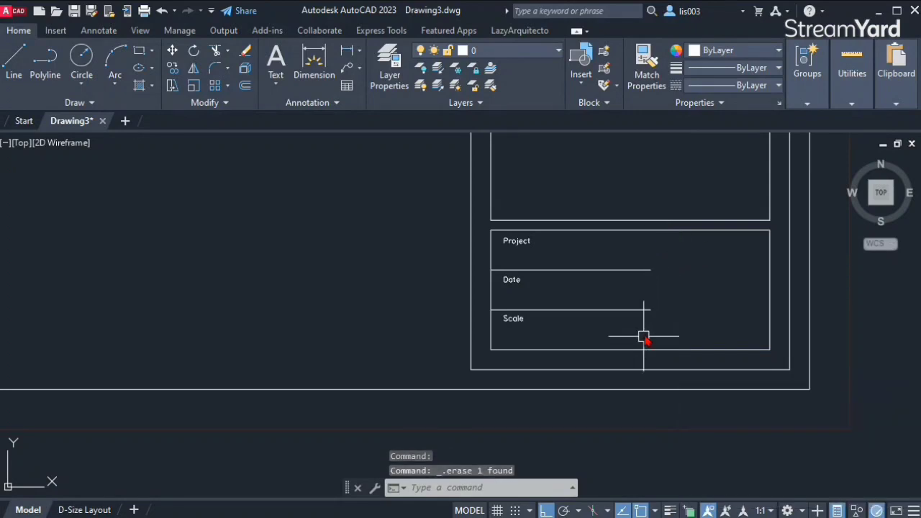
pyautogui.scroll(-2, 650, 322)
pyautogui.scroll(-4, 679, 298)
pyautogui.scroll(3, 643, 240)
pyautogui.scroll(2, 602, 269)
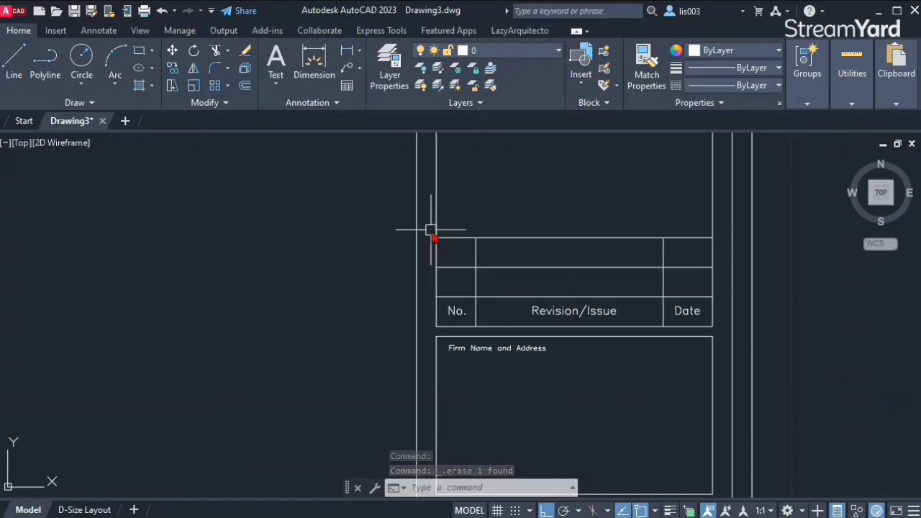
pyautogui.hotkey('ctrl', 'z')
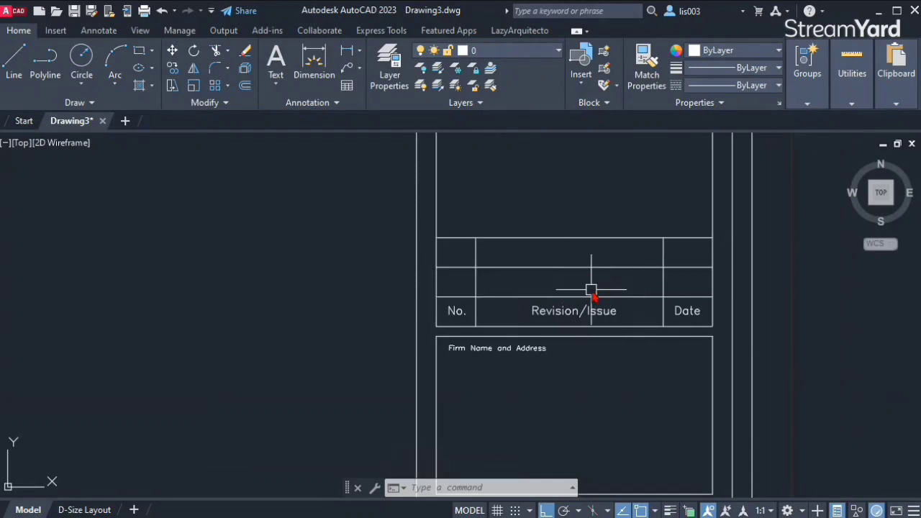
# Move the whole No., Revision/Issue and Date table out of the title strip to the empty space beside the sheet
pyautogui.scroll(-4, 592, 289)
pyautogui.scroll(2, 526, 295)
pyautogui.scroll(-1, 523, 274)
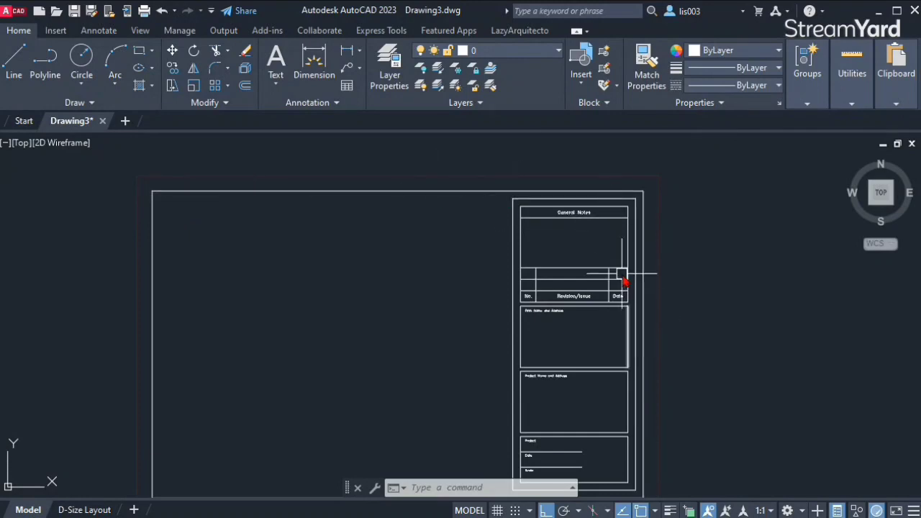
pyautogui.scroll(2, 568, 282)
pyautogui.click(449, 238)
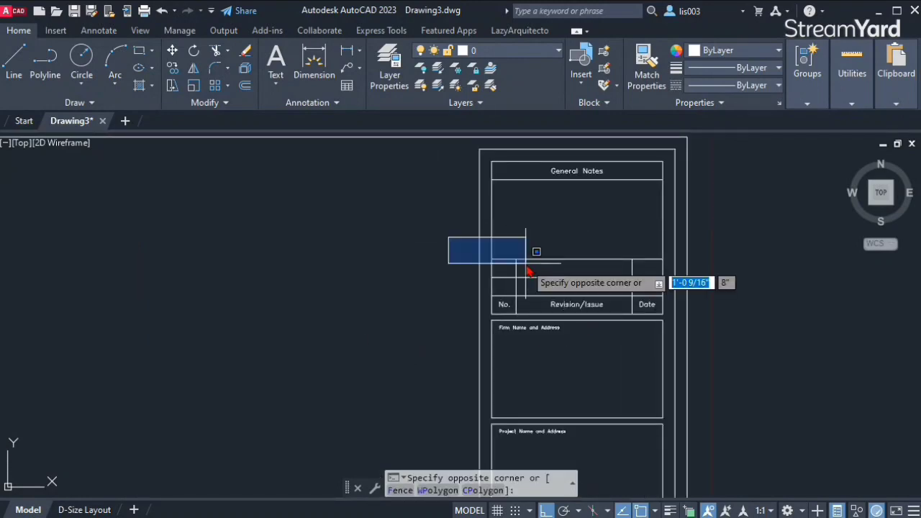
pyautogui.scroll(2, 661, 320)
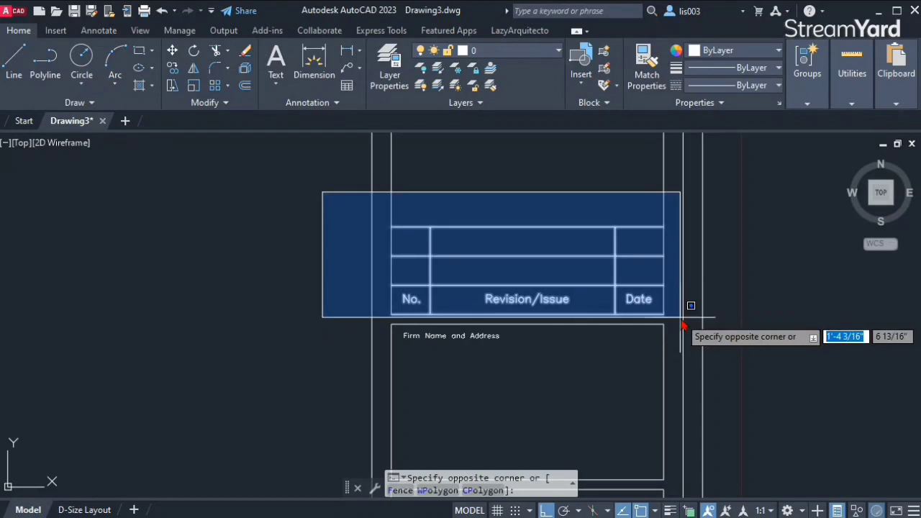
pyautogui.click(683, 330)
pyautogui.scroll(-4, 463, 242)
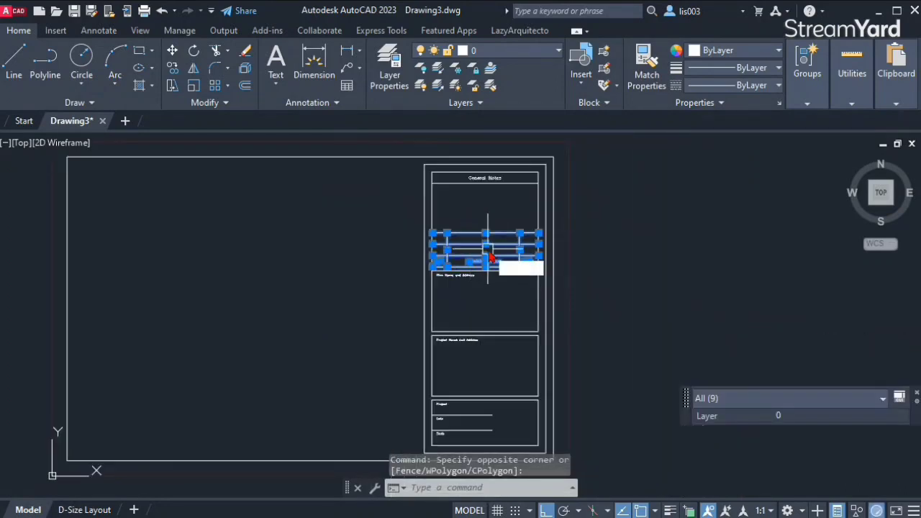
pyautogui.press('Return')
pyautogui.click(487, 283)
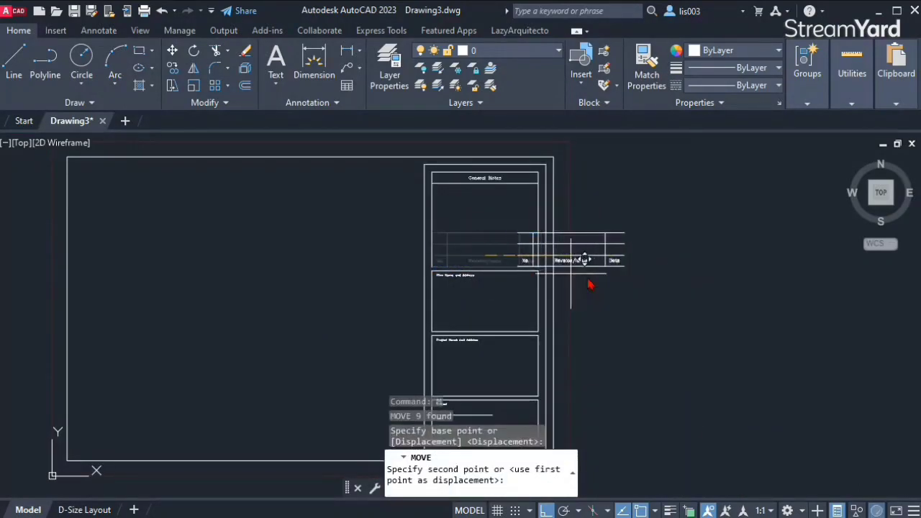
pyautogui.click(664, 285)
pyautogui.press('Escape')
# Rotate the revision table beside the sheet 90 degrees counterclockwise so its text reads vertically
pyautogui.click(601, 223)
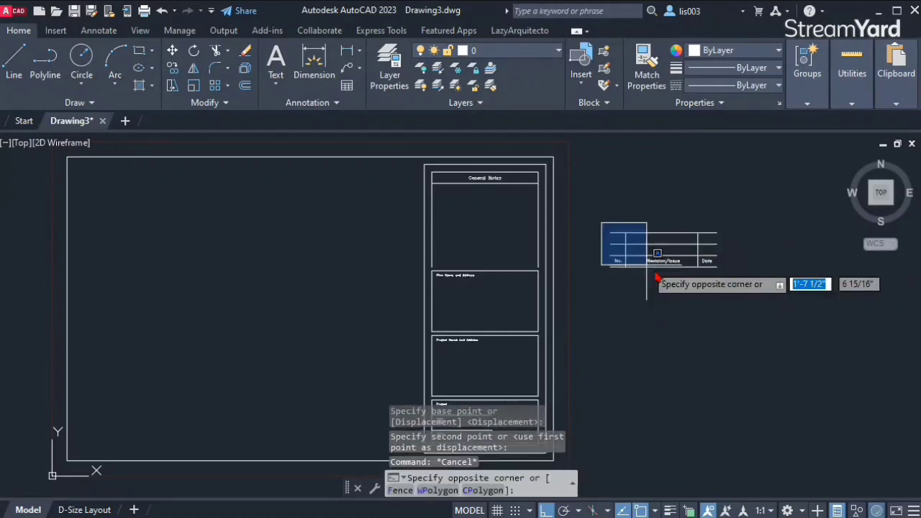
pyautogui.click(727, 304)
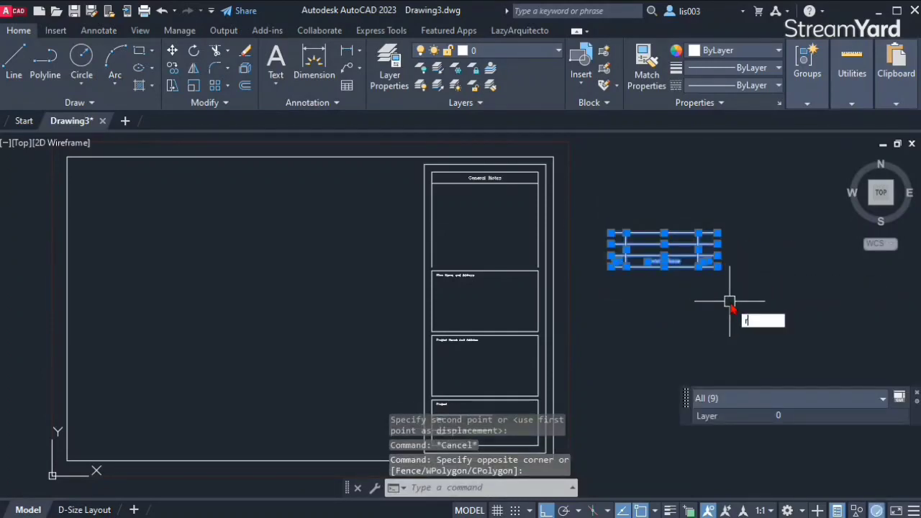
pyautogui.write('RO')
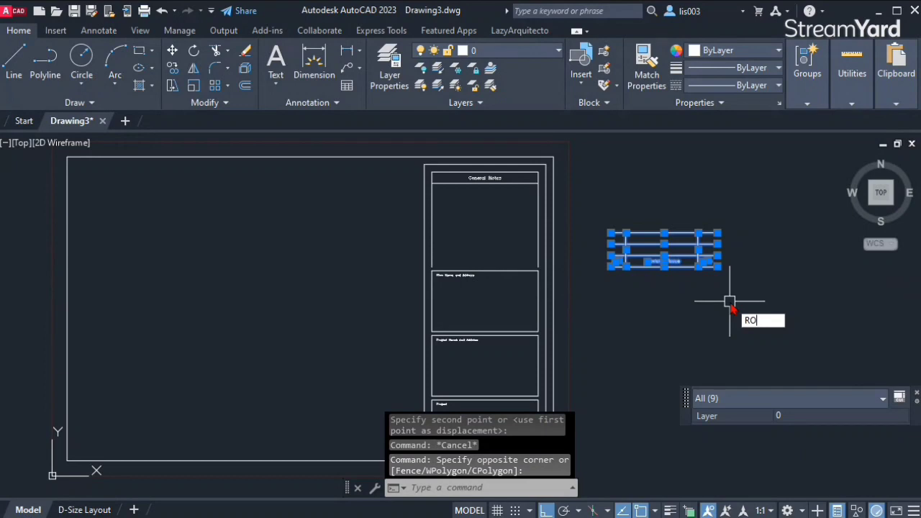
pyautogui.press('Return')
pyautogui.click(732, 310)
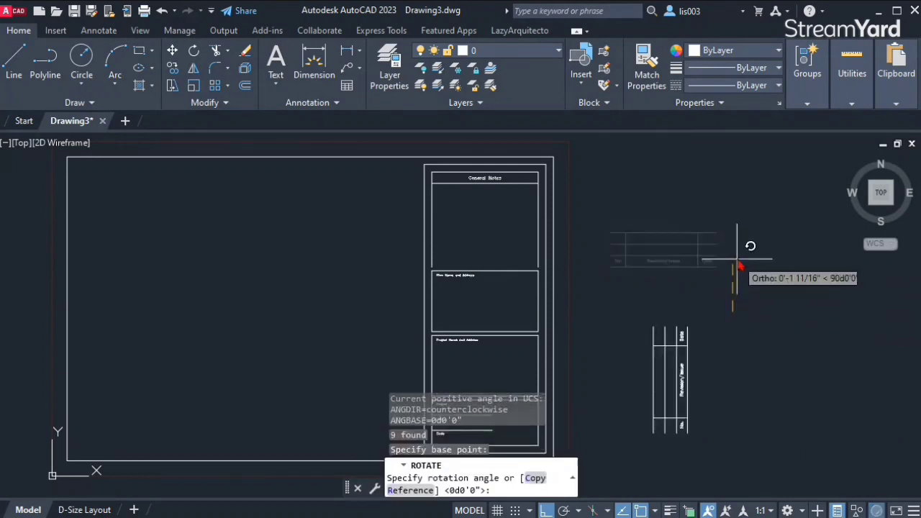
pyautogui.click(737, 256)
pyautogui.moveTo(661, 376)
pyautogui.mouseDown(button='middle')
pyautogui.moveTo(716, 329)
pyautogui.moveTo(709, 382)
pyautogui.mouseUp(button='middle')
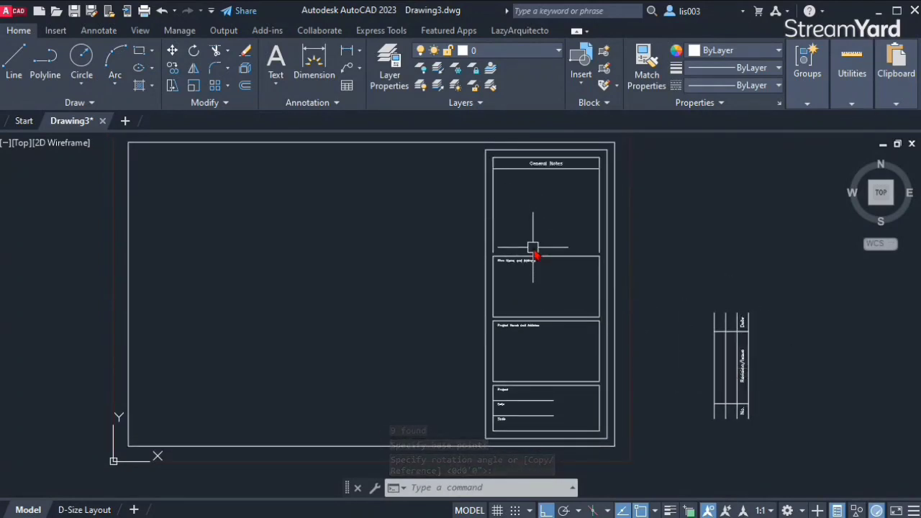
pyautogui.scroll(2, 550, 305)
pyautogui.scroll(-2, 579, 304)
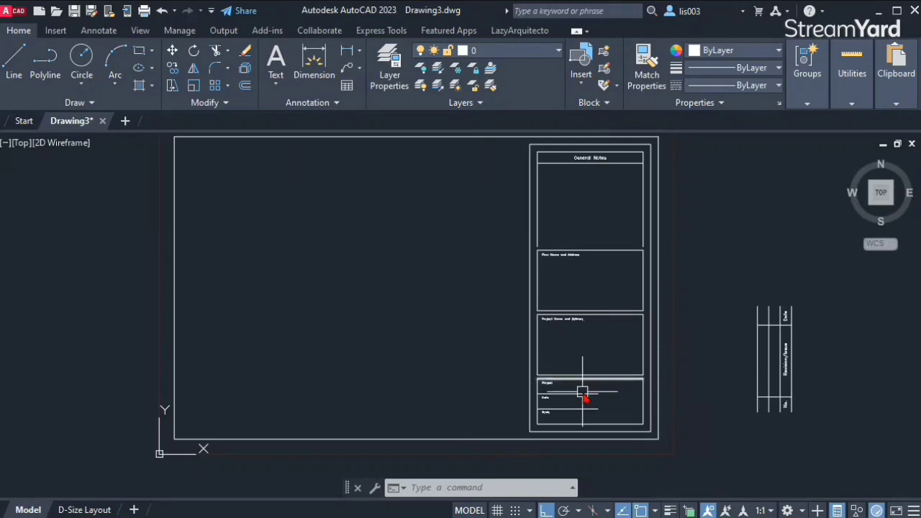
pyautogui.scroll(2, 588, 432)
pyautogui.write('s')
pyautogui.press('Return')
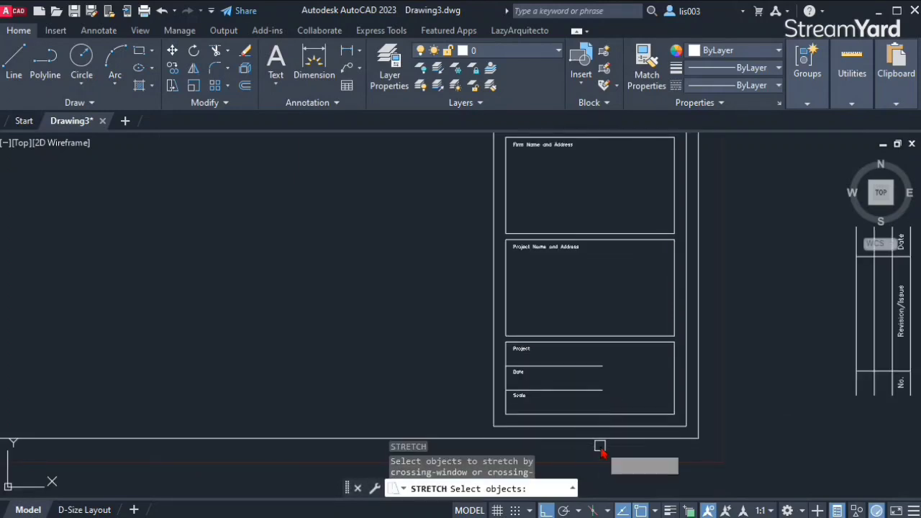
pyautogui.press('Escape')
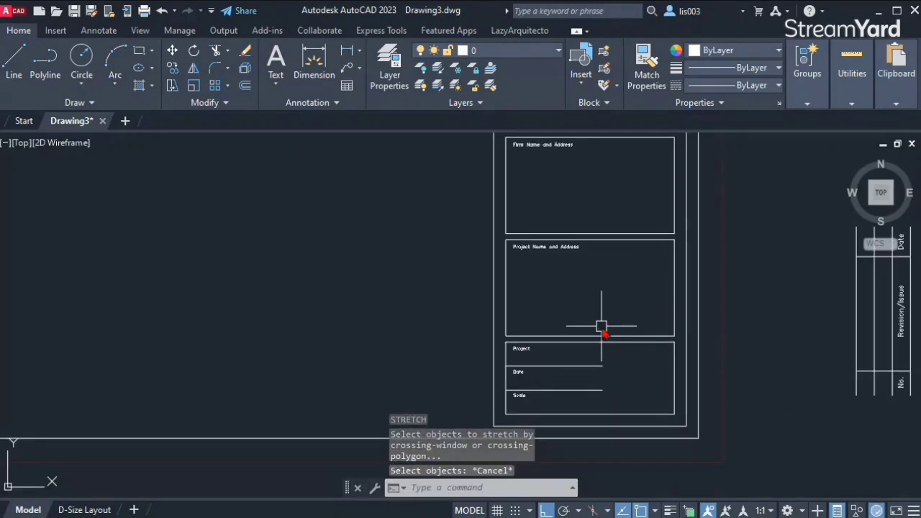
# Stretch the left side of the title strip rightward until the Project and Date row lines end on the boxes' right edge
pyautogui.write('s')
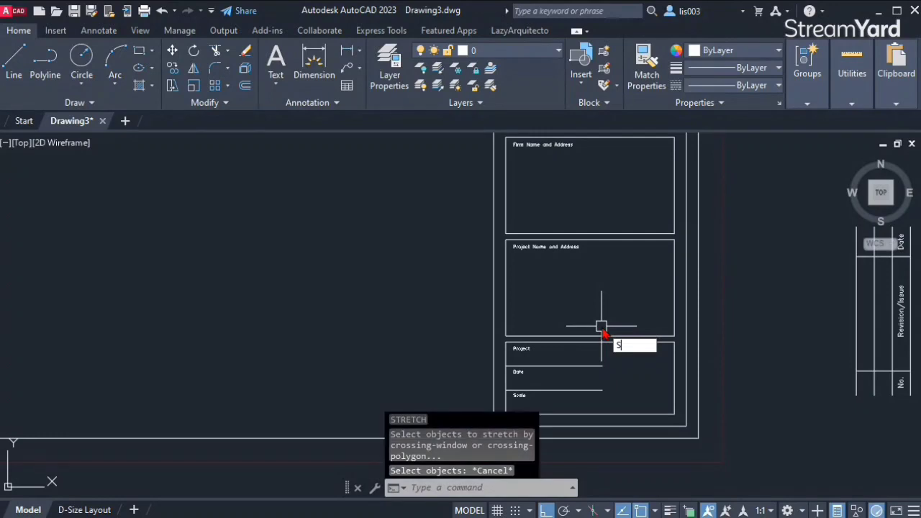
pyautogui.press('Return')
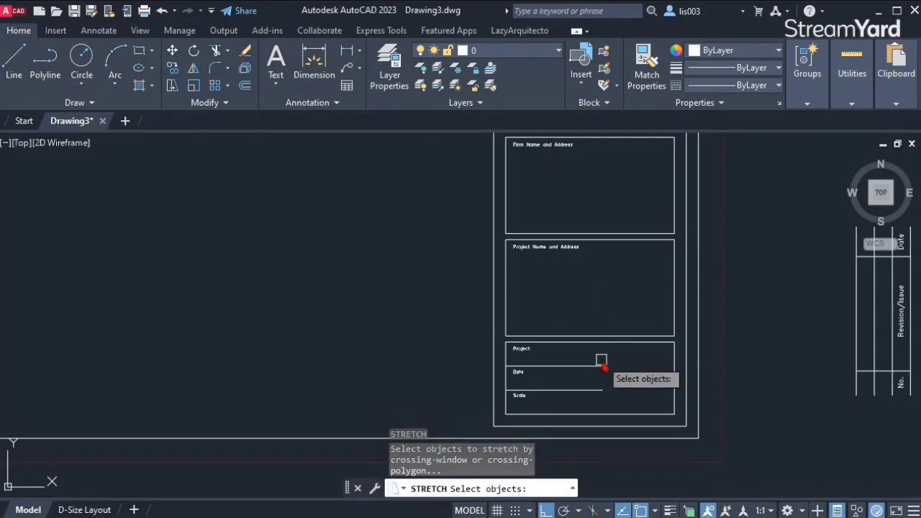
pyautogui.click(633, 467)
pyautogui.scroll(-3, 628, 365)
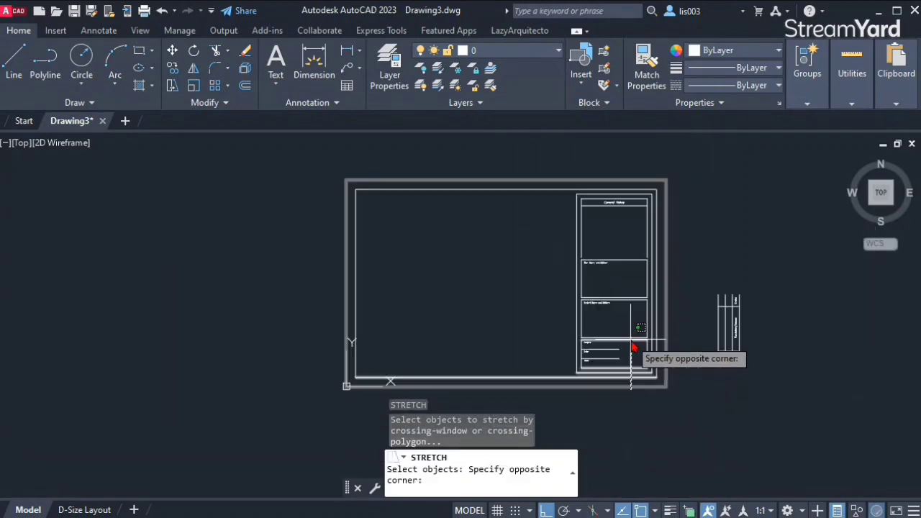
pyautogui.click(570, 155)
pyautogui.scroll(4, 609, 350)
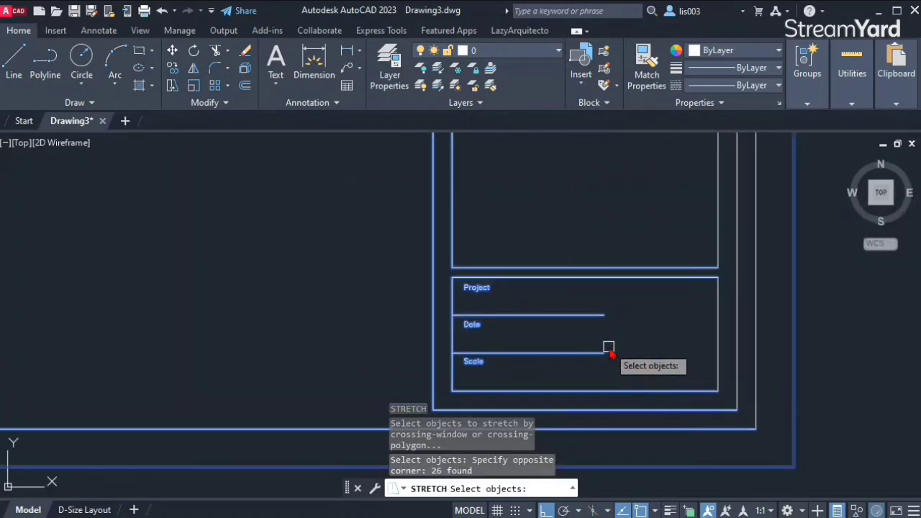
pyautogui.press('Return')
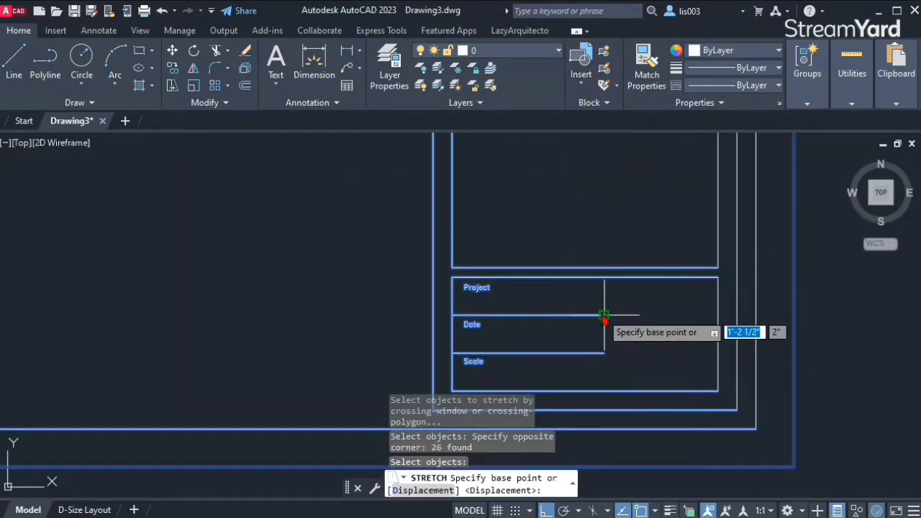
pyautogui.click(603, 315)
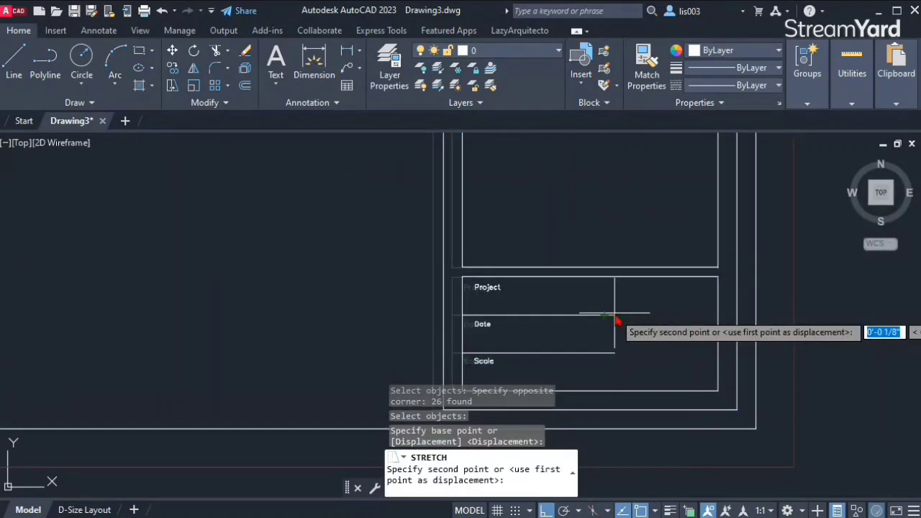
pyautogui.click(717, 318)
pyautogui.scroll(-5, 671, 399)
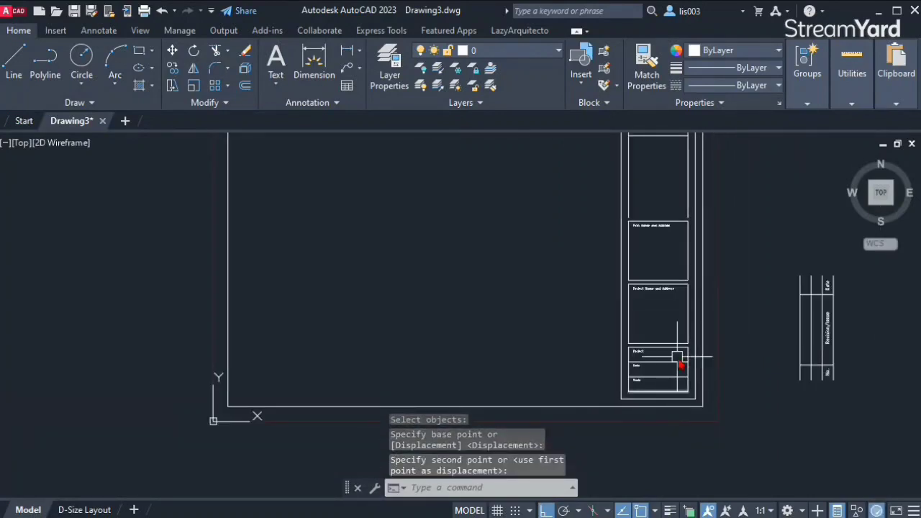
# Erase the vertical line on the right side of the title strip's frame, just inside the sheet border
pyautogui.scroll(-1, 674, 400)
pyautogui.scroll(4, 689, 205)
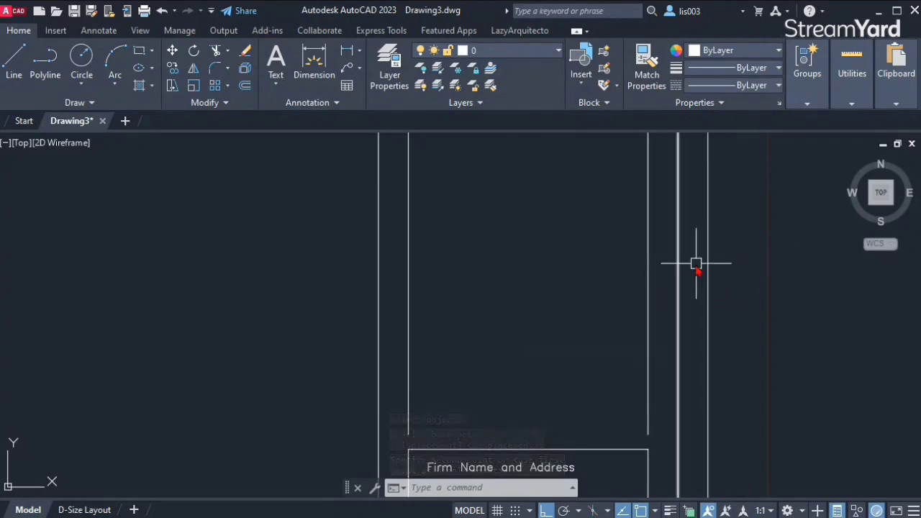
pyautogui.scroll(-4, 687, 252)
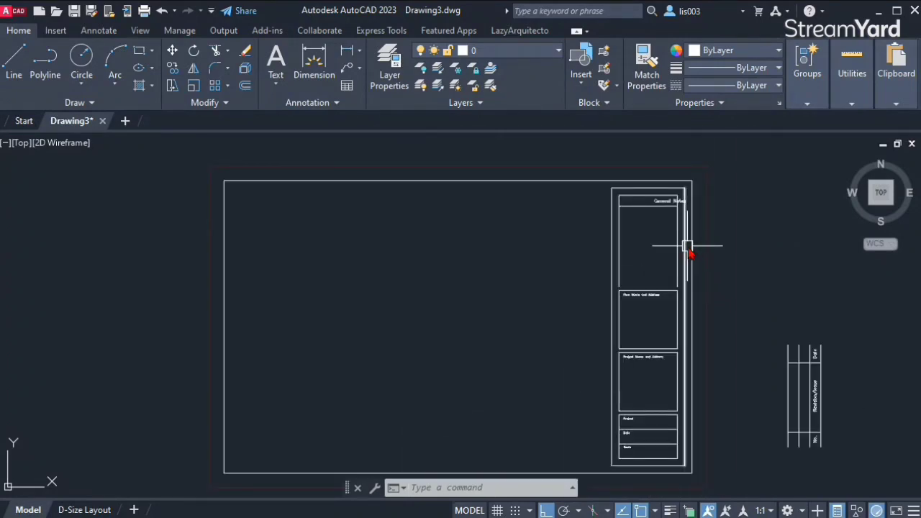
pyautogui.click(687, 247)
pyautogui.moveTo(651, 435); pyautogui.dragTo(578, 367, button='middle')
pyautogui.press('Delete')
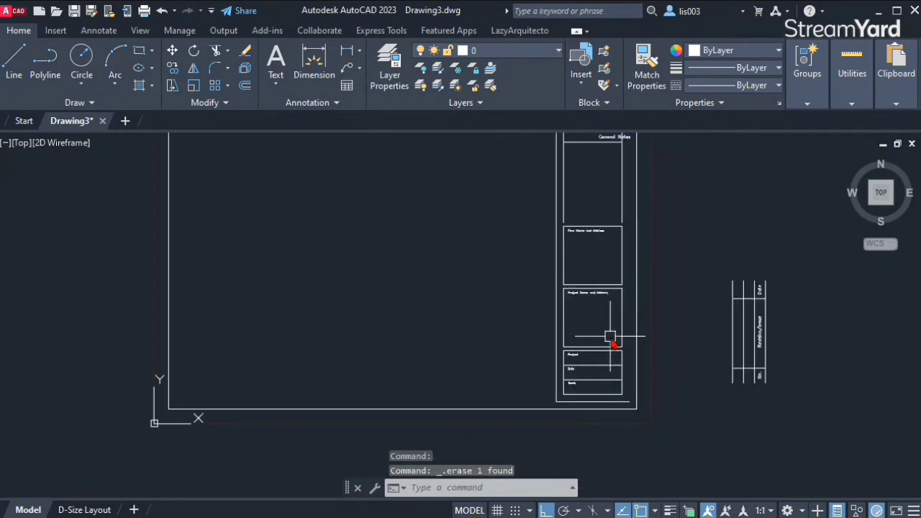
pyautogui.moveTo(611, 338); pyautogui.dragTo(668, 411, button='middle')
pyautogui.moveTo(669, 450); pyautogui.dragTo(689, 425, button='middle')
# Stretch the title strip and its boxes rightward until the boxes' right edges meet the sheet border's right line
pyautogui.write('S')
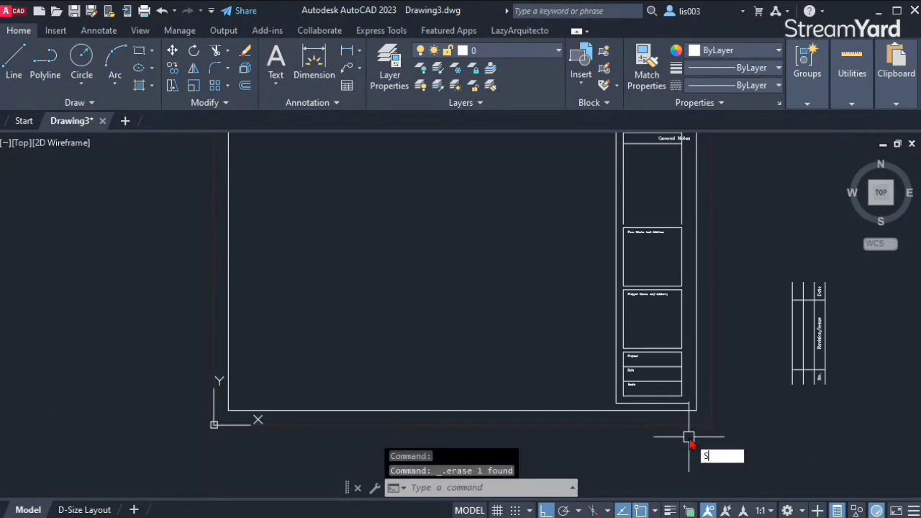
pyautogui.press('Return')
pyautogui.scroll(5, 689, 444)
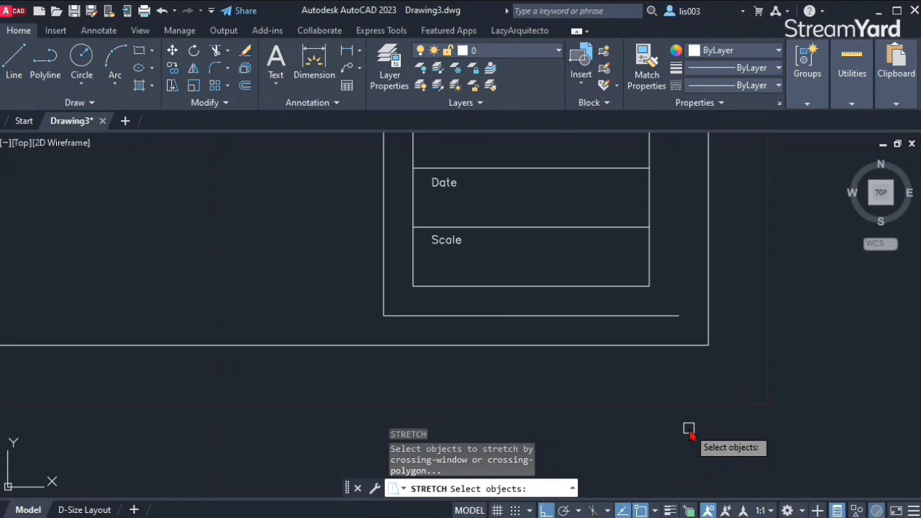
pyautogui.click(691, 441)
pyautogui.scroll(-2, 636, 286)
pyautogui.scroll(-4, 631, 293)
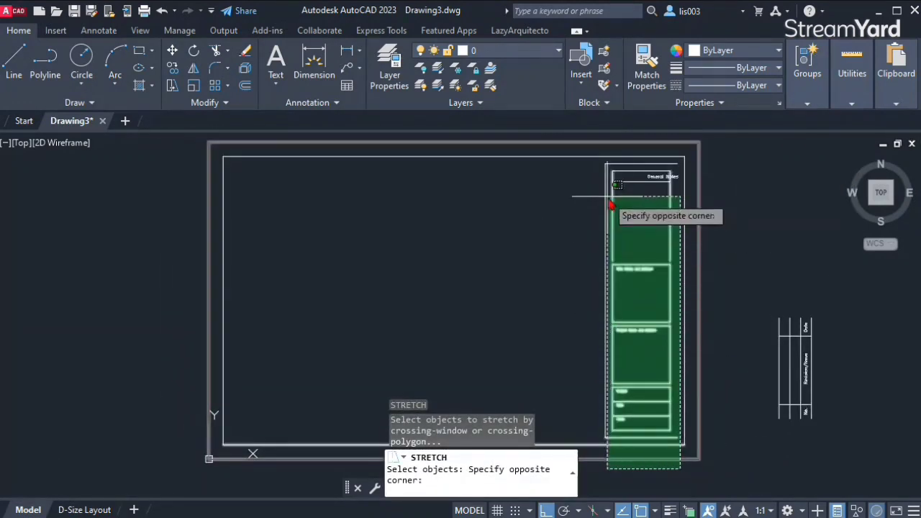
pyautogui.click(603, 158)
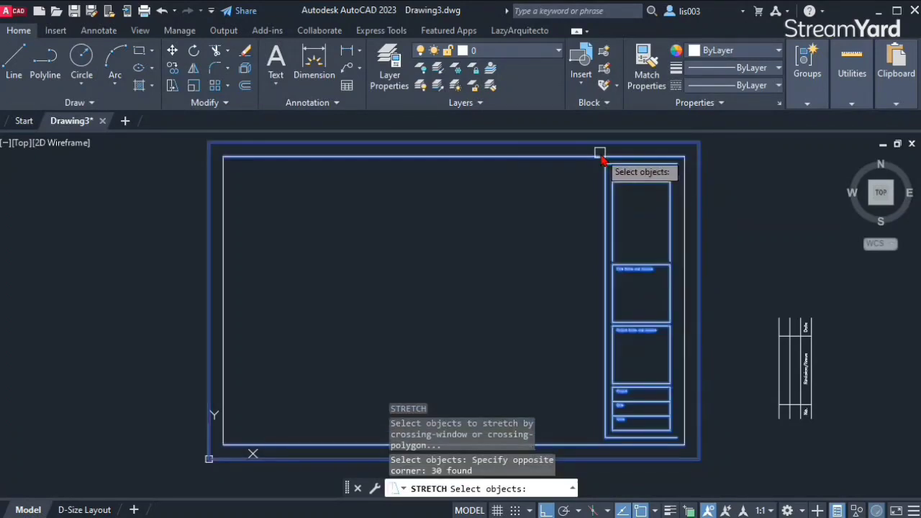
pyautogui.scroll(4, 651, 263)
pyautogui.press('Return')
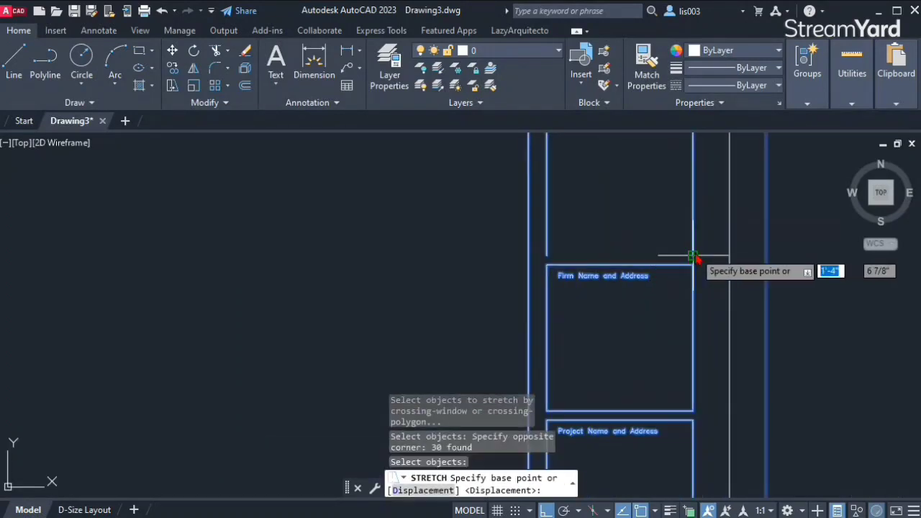
pyautogui.click(693, 256)
pyautogui.click(731, 261)
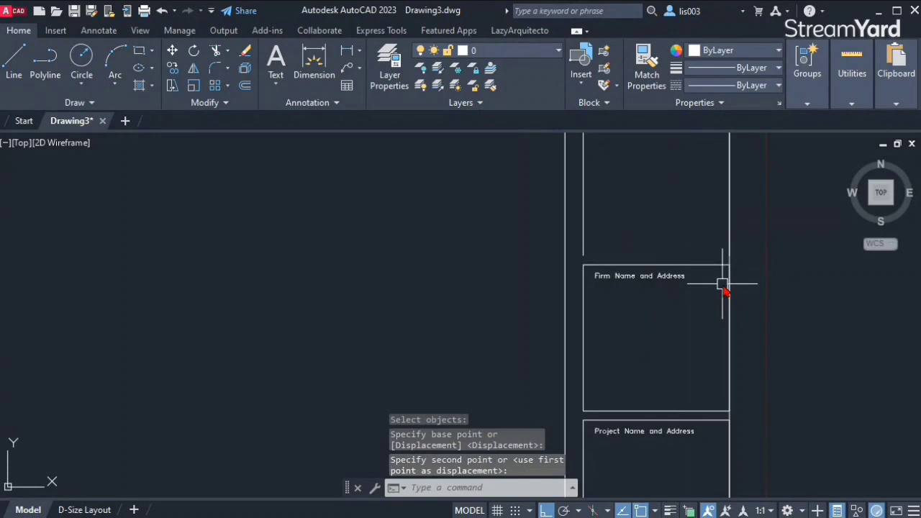
# Erase the sheet border's right vertical line that overlaps the right edges of the title strip boxes
pyautogui.scroll(5, 752, 259)
pyautogui.click(651, 273)
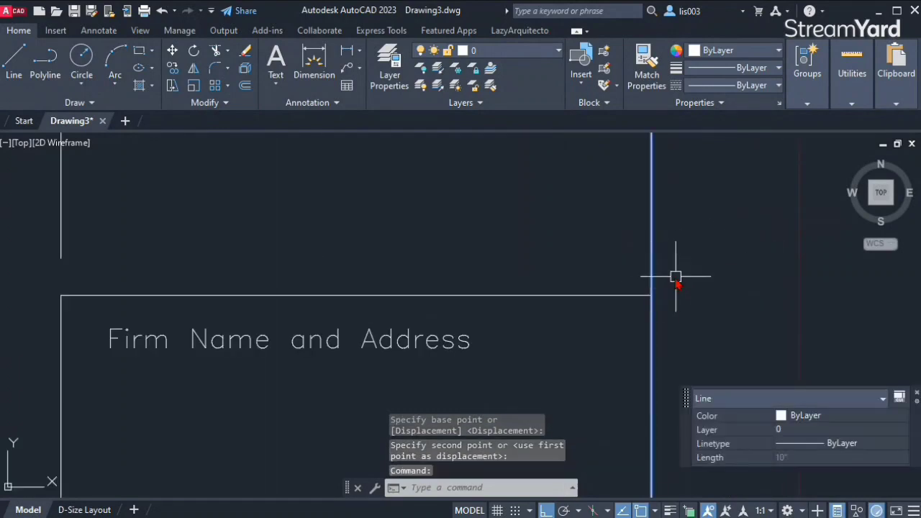
pyautogui.scroll(-5, 680, 279)
pyautogui.press('Delete')
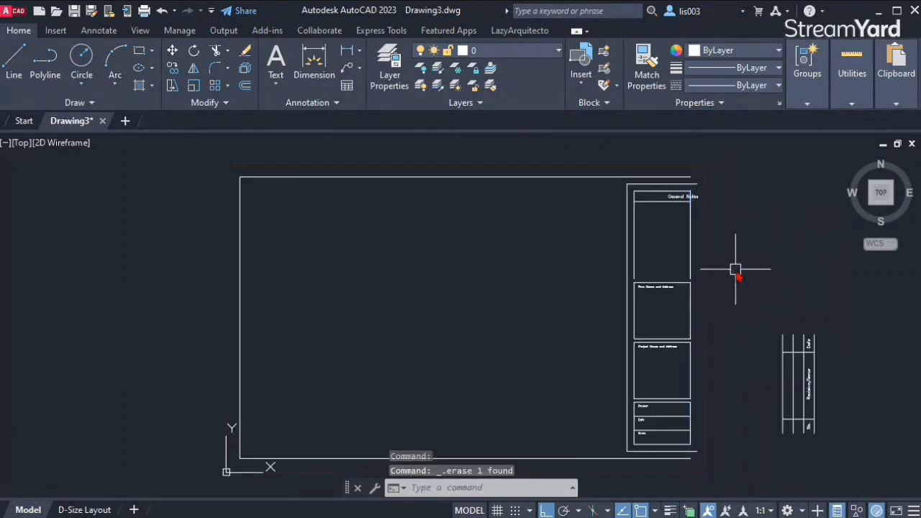
pyautogui.moveTo(736, 270); pyautogui.dragTo(748, 264, button='middle')
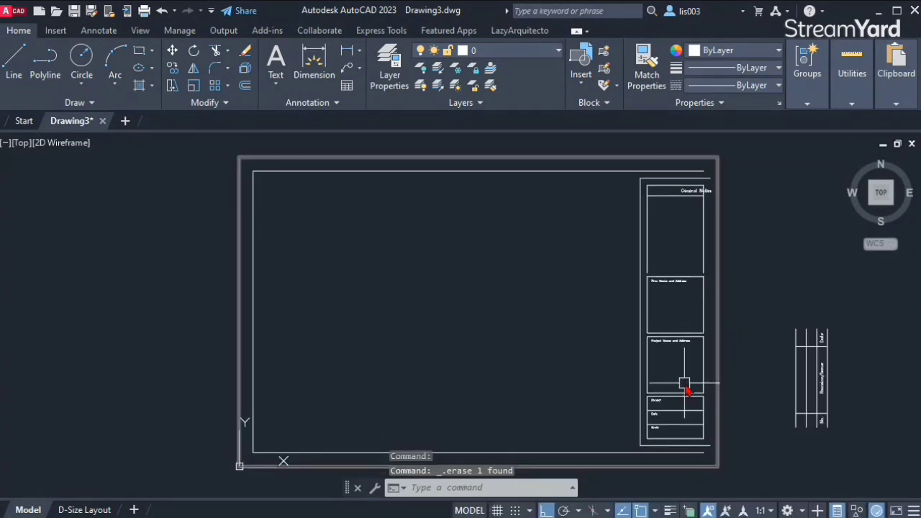
pyautogui.scroll(5, 652, 186)
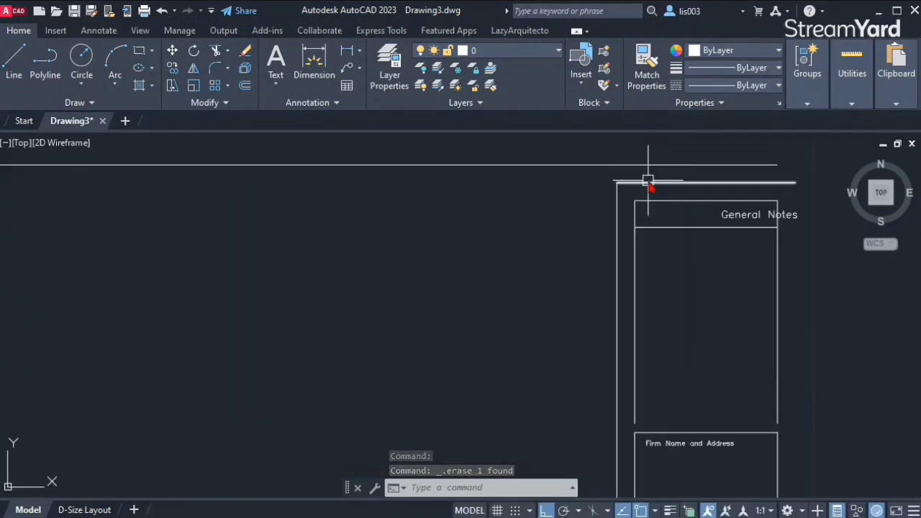
pyautogui.moveTo(664, 199)
pyautogui.mouseDown(button='middle')
pyautogui.moveTo(620, 298)
pyautogui.moveTo(533, 318)
pyautogui.mouseUp(button='middle')
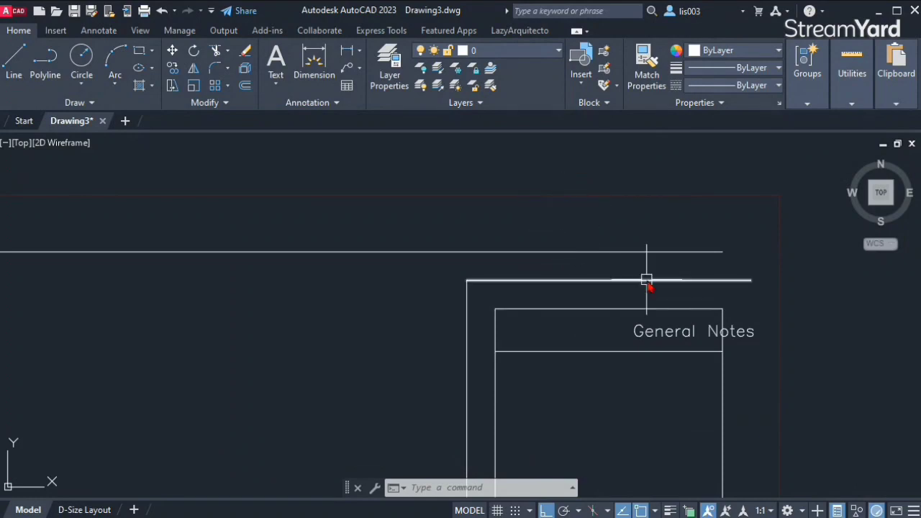
pyautogui.scroll(-4, 698, 263)
pyautogui.scroll(4, 669, 308)
pyautogui.scroll(-4, 679, 298)
pyautogui.scroll(-1, 658, 284)
pyautogui.scroll(5, 658, 283)
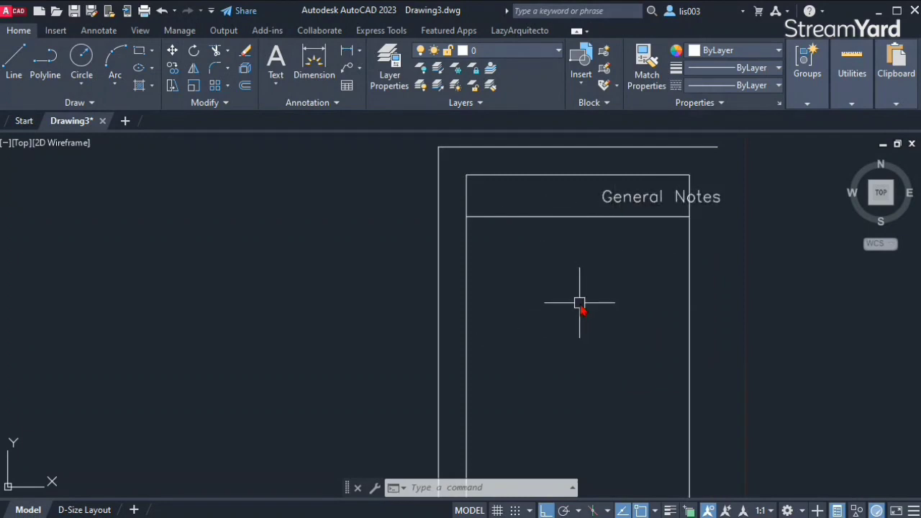
# Erase the General Notes text and the horizontal line beneath it in the title strip's top box
pyautogui.scroll(-2, 585, 286)
pyautogui.moveTo(561, 295); pyautogui.dragTo(626, 280, button='middle')
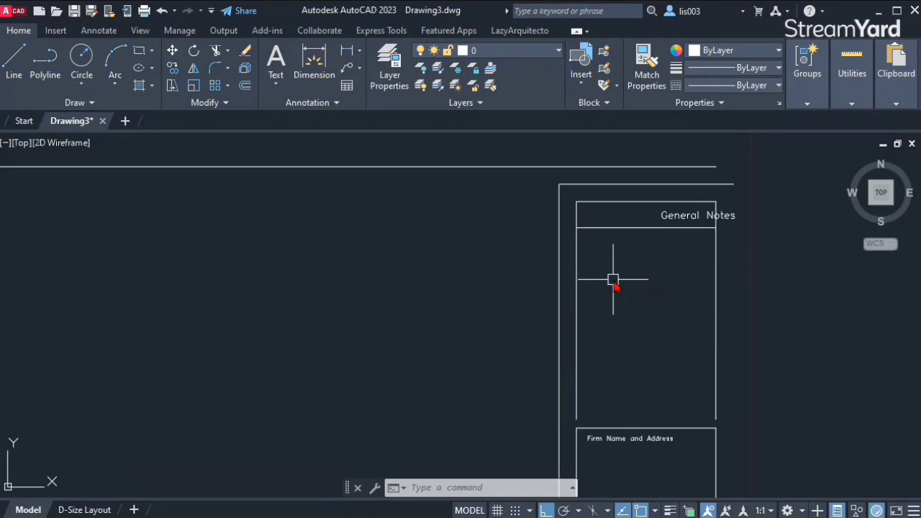
pyautogui.scroll(4, 666, 298)
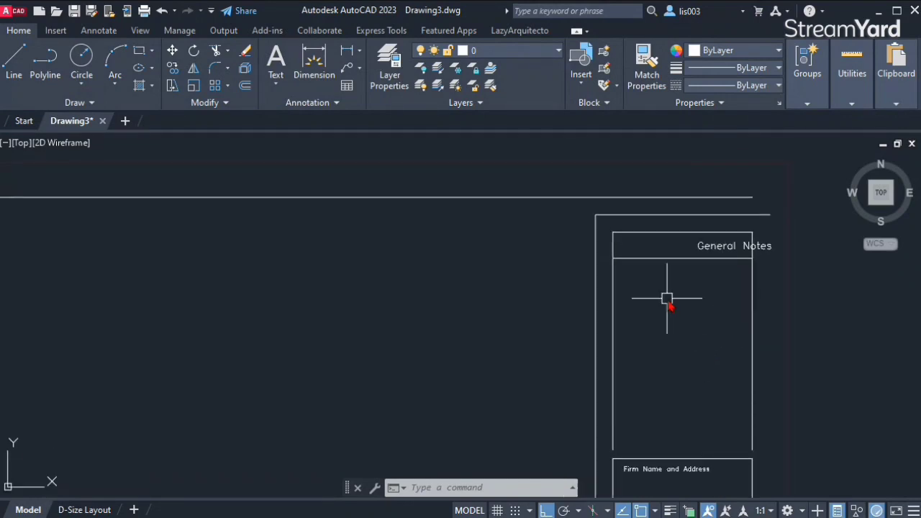
pyautogui.click(731, 279)
pyautogui.click(688, 228)
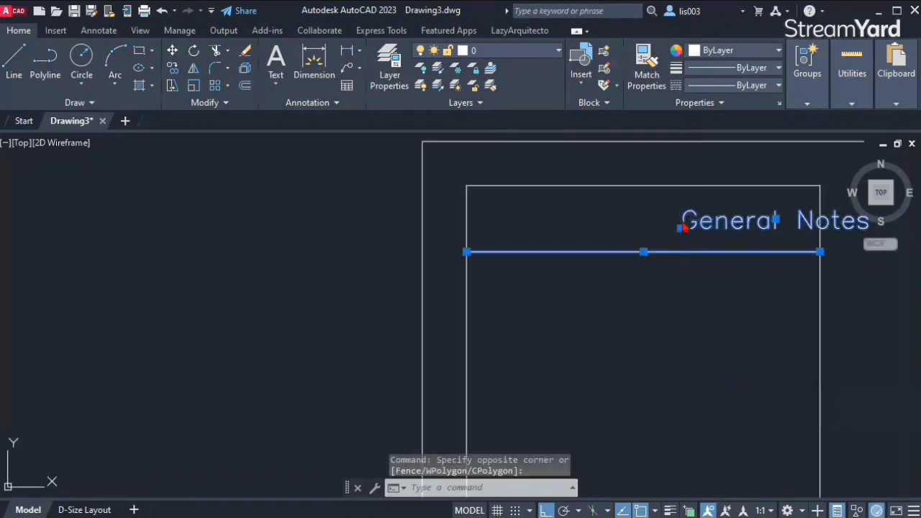
pyautogui.press('Delete')
# Stretch the upper end of the title strip upward until the top box's upper edge aligns with the sheet border's top line
pyautogui.scroll(-4, 689, 242)
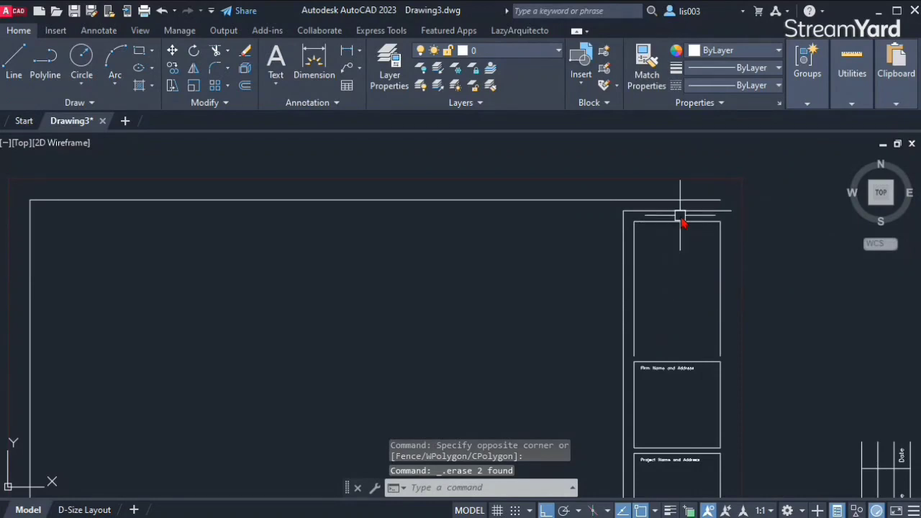
pyautogui.scroll(2, 683, 218)
pyautogui.write('s')
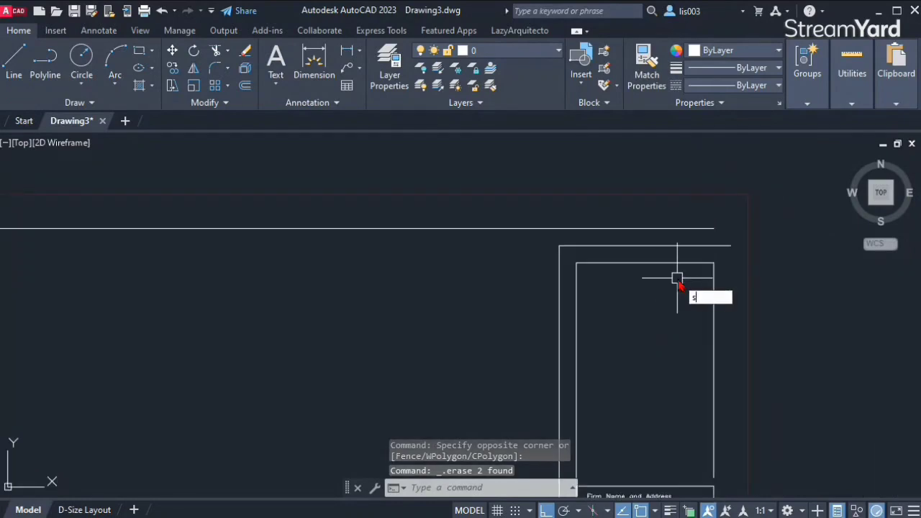
pyautogui.press('Return')
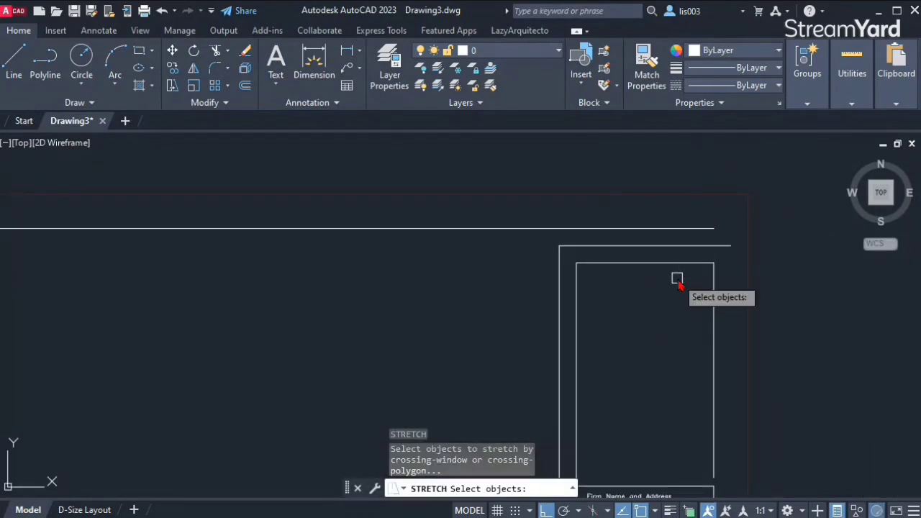
pyautogui.click(780, 286)
pyautogui.click(540, 243)
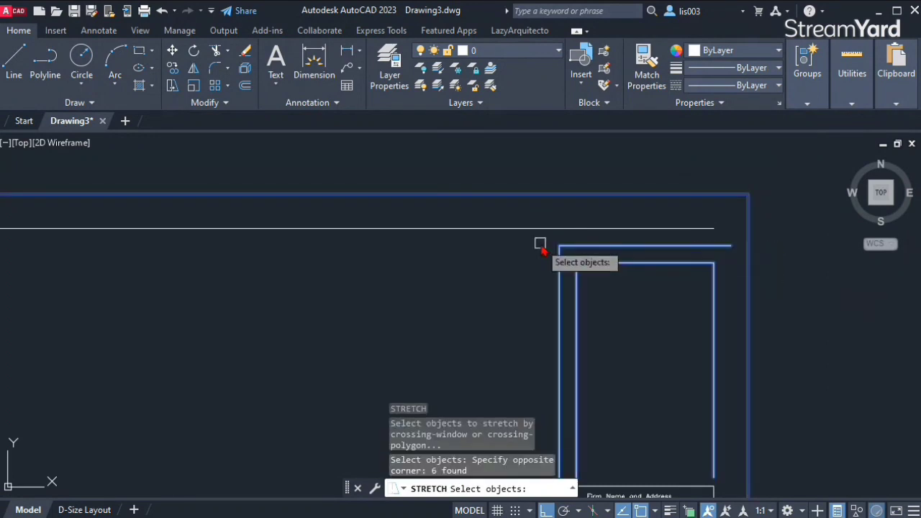
pyautogui.press('Return')
pyautogui.click(580, 256)
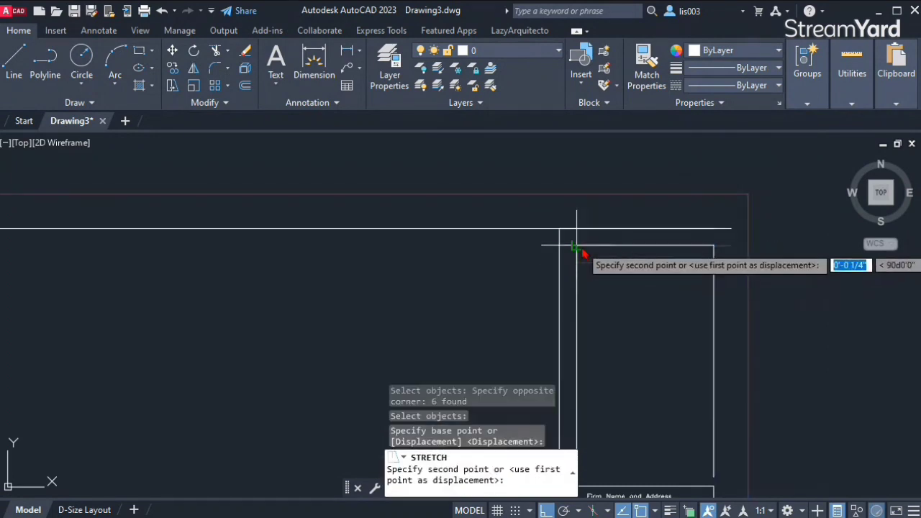
pyautogui.click(583, 211)
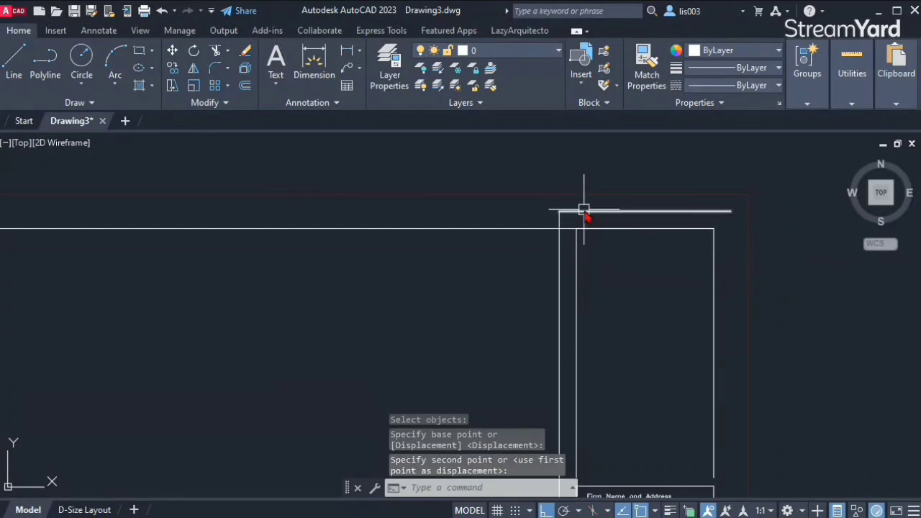
# Erase the strip frame's protruding top line and fillet the frame's vertical line with the sheet border's top line into a square corner
pyautogui.click(584, 211)
pyautogui.press('Delete')
pyautogui.scroll(-2, 656, 208)
pyautogui.scroll(2, 623, 216)
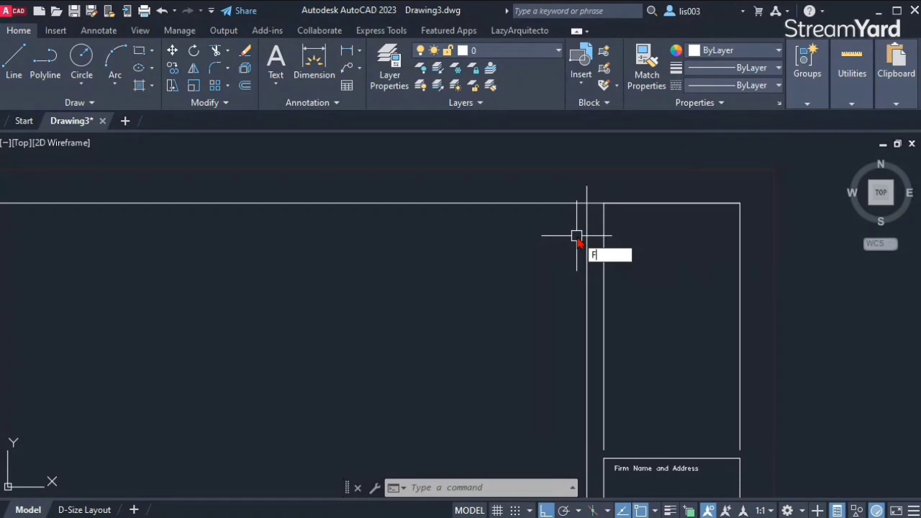
pyautogui.press('Return')
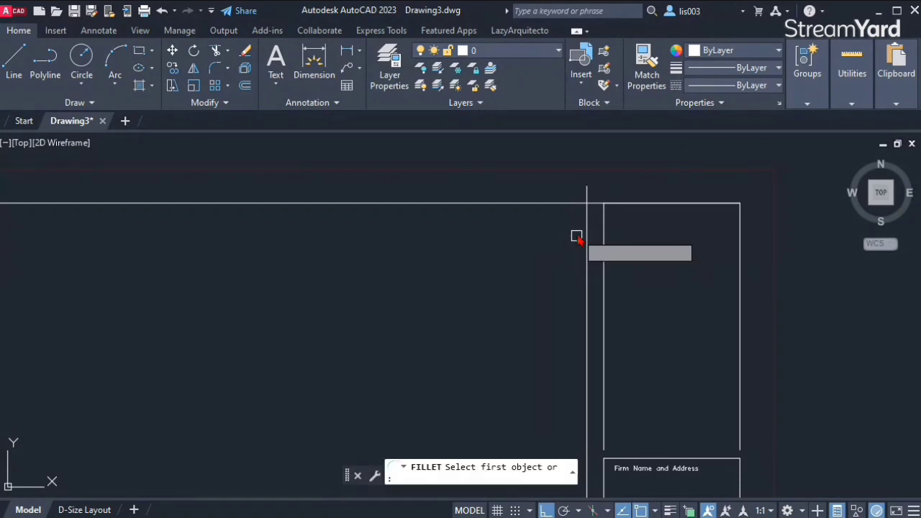
pyautogui.click(587, 219)
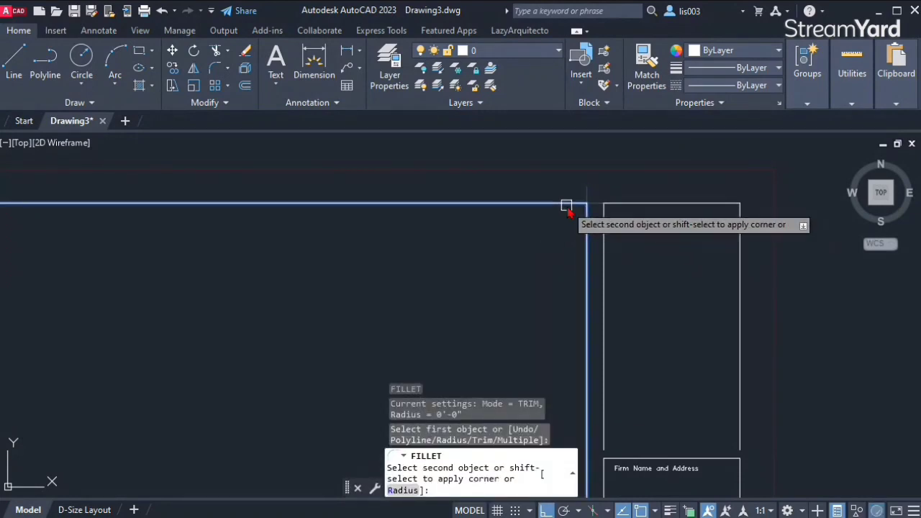
pyautogui.click(568, 208)
# Fillet the sheet border's bottom line with the strip frame's vertical line into a square corner
pyautogui.scroll(-2, 654, 202)
pyautogui.moveTo(655, 328); pyautogui.dragTo(657, 185, button='middle')
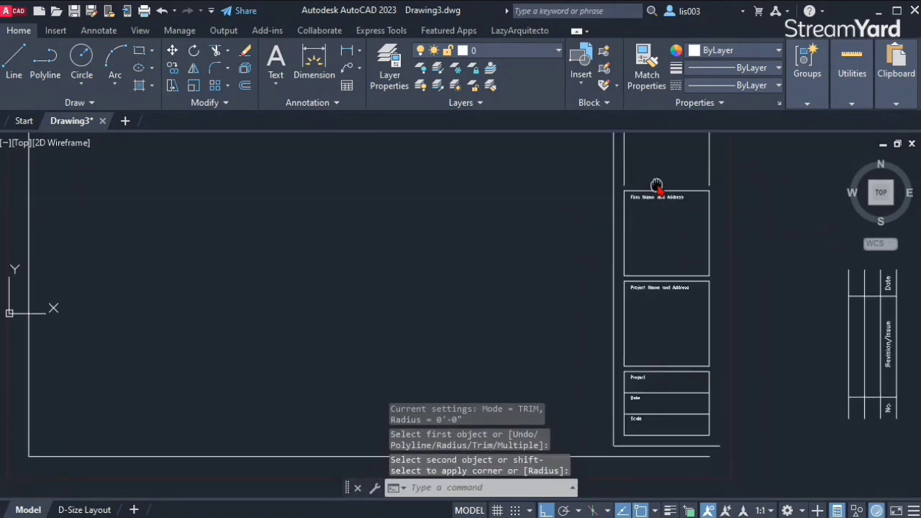
pyautogui.moveTo(653, 339); pyautogui.dragTo(653, 256, button='middle')
pyautogui.scroll(2, 620, 358)
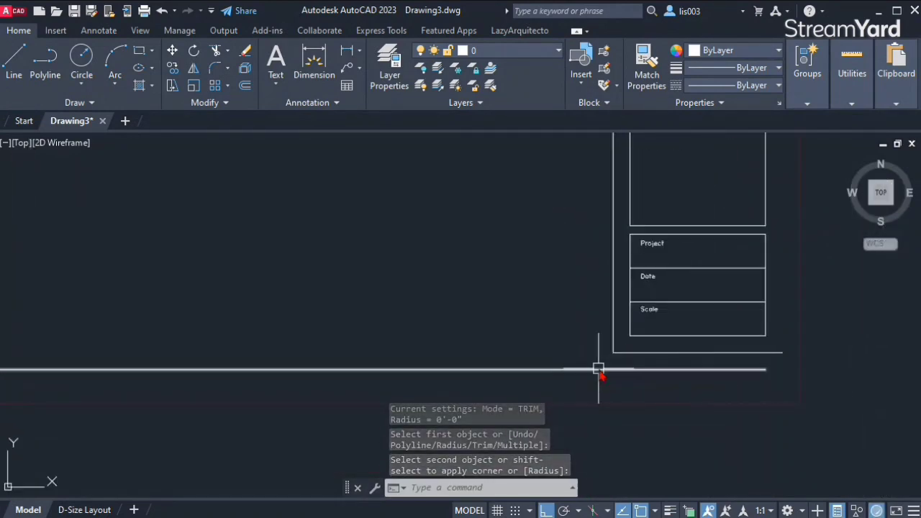
pyautogui.write('F')
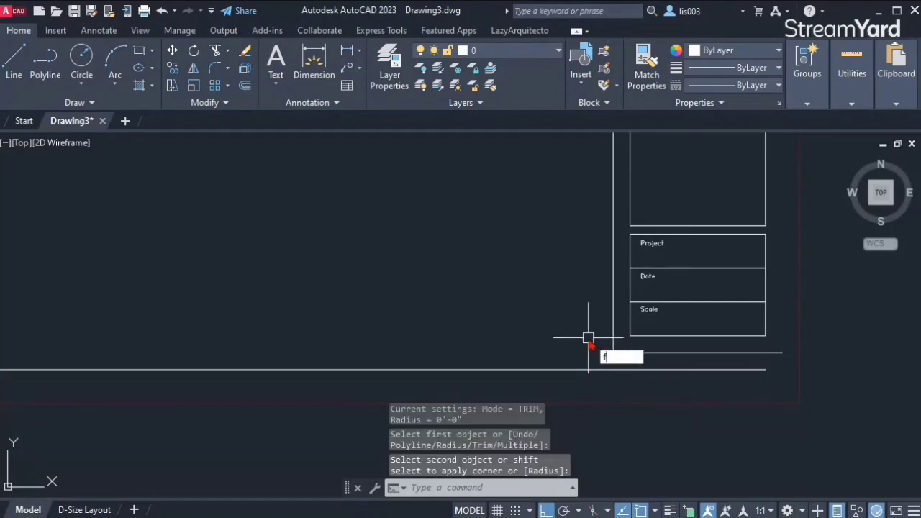
pyautogui.press('Return')
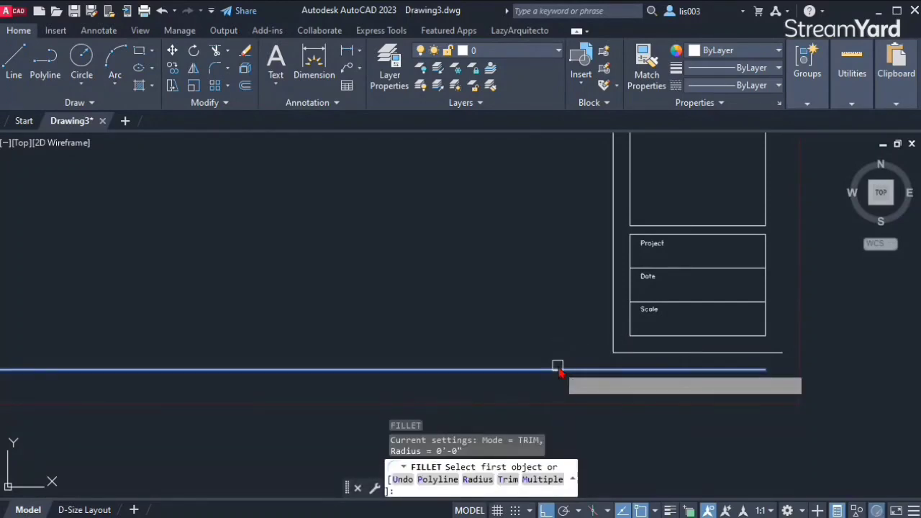
pyautogui.click(557, 370)
pyautogui.click(609, 329)
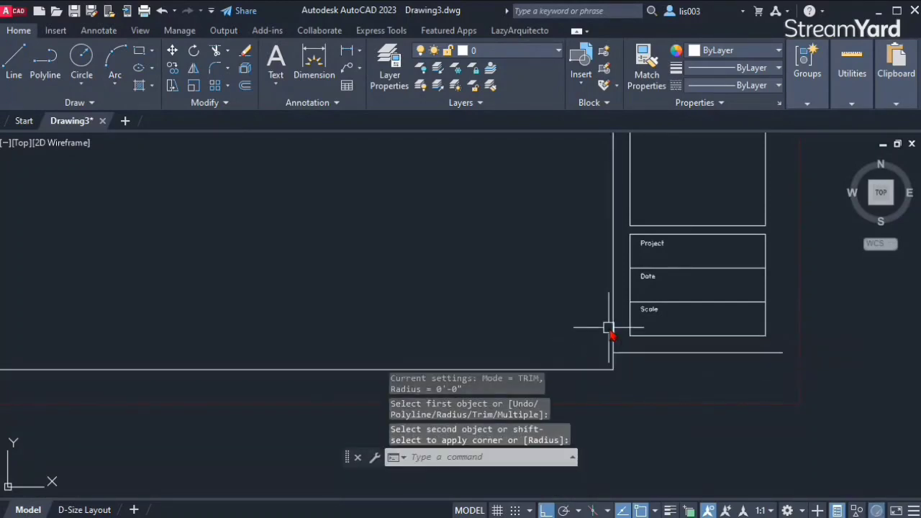
# Erase the strip frame's leftover bottom line below the Scale row
pyautogui.scroll(-2, 646, 369)
pyautogui.scroll(2, 660, 376)
pyautogui.click(671, 351)
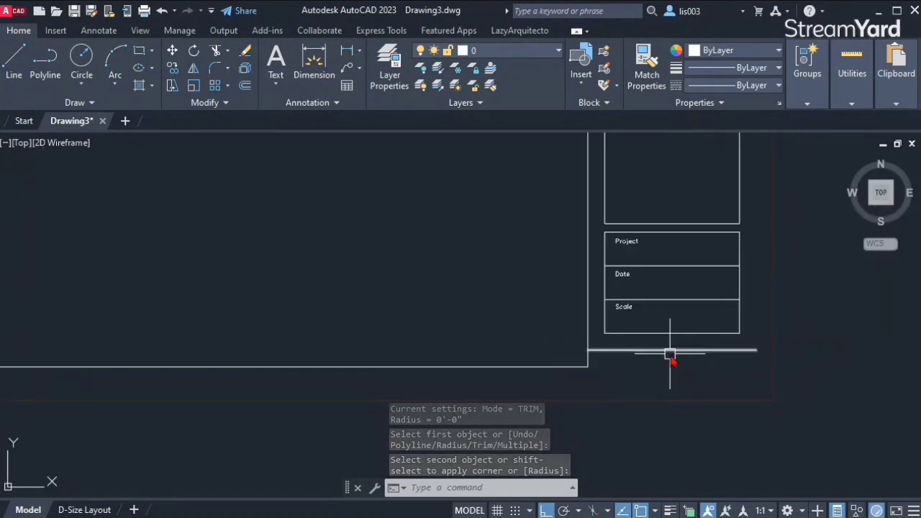
pyautogui.press('Delete')
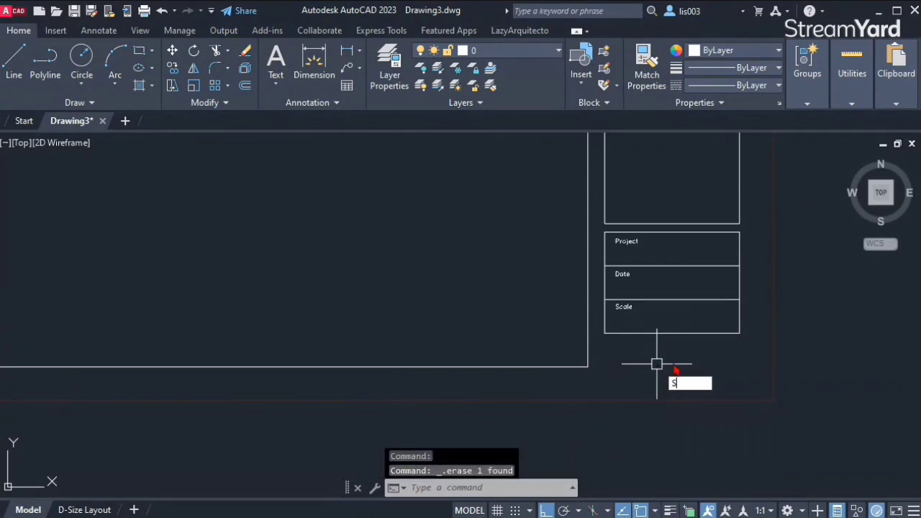
# Stretch the Project, Date and Scale rows downward until the Scale row's lower edge aligns with the sheet border's bottom line
pyautogui.press('Return')
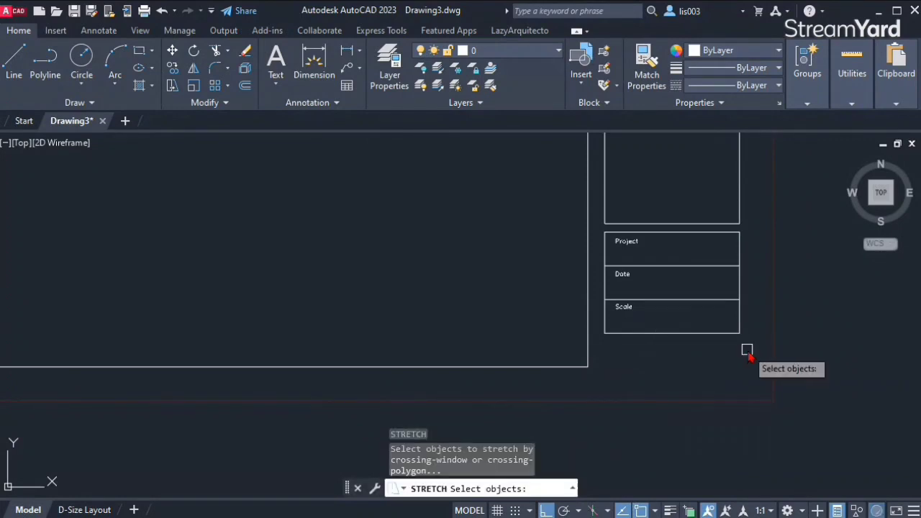
pyautogui.click(747, 350)
pyautogui.click(584, 276)
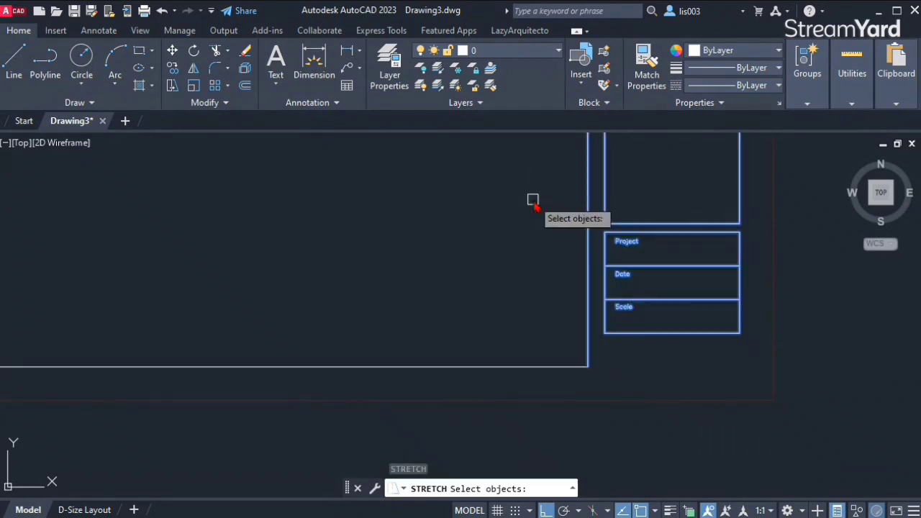
pyautogui.press('Return')
pyautogui.click(603, 333)
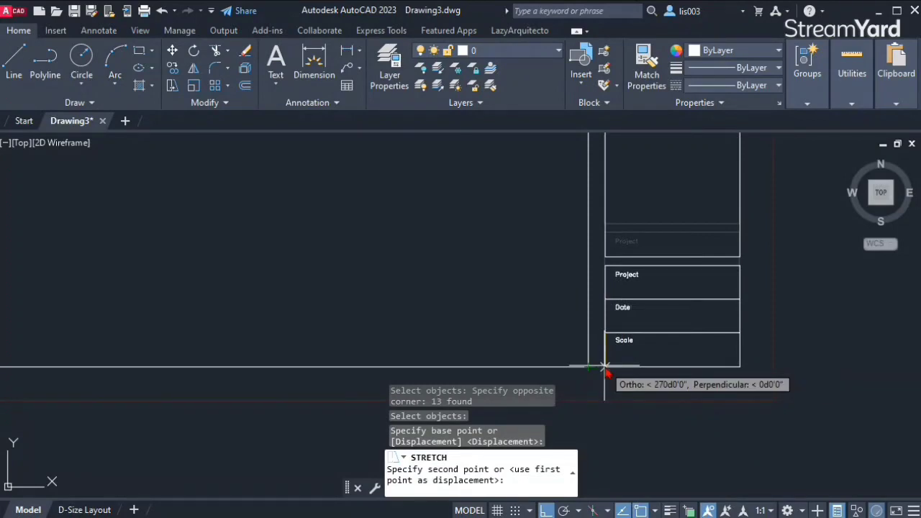
pyautogui.click(604, 367)
# Copy the top line of the Firm Name and Address box upward to close the open bottom of the box above it
pyautogui.scroll(-4, 626, 403)
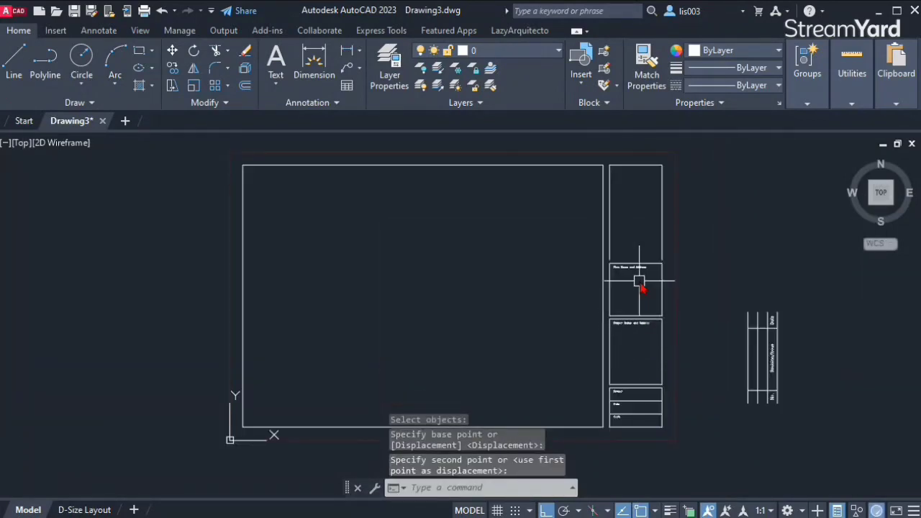
pyautogui.scroll(3, 627, 288)
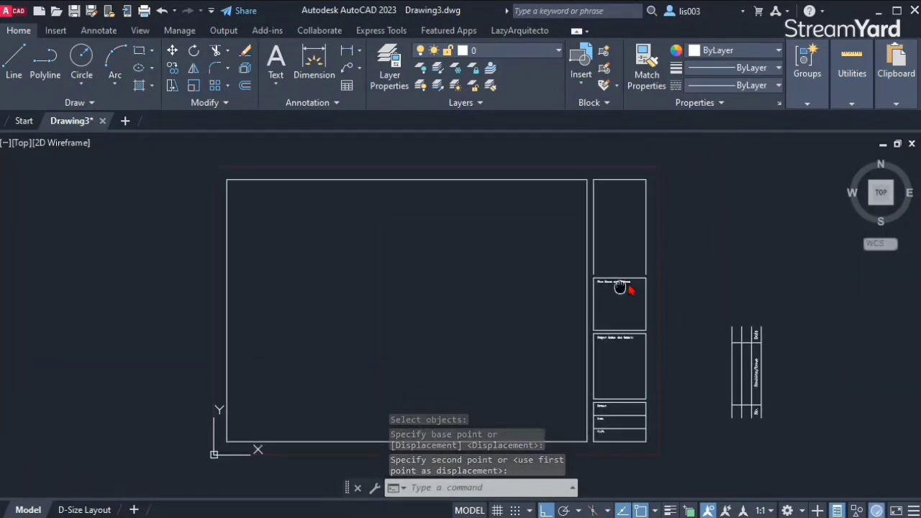
pyautogui.scroll(-4, 614, 333)
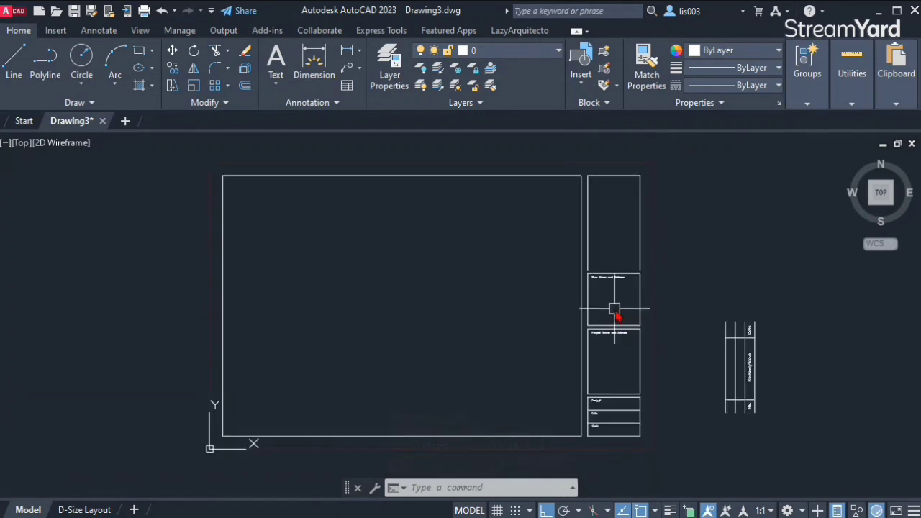
pyautogui.scroll(5, 617, 287)
pyautogui.moveTo(617, 288); pyautogui.dragTo(582, 339, button='middle')
pyautogui.scroll(2, 527, 337)
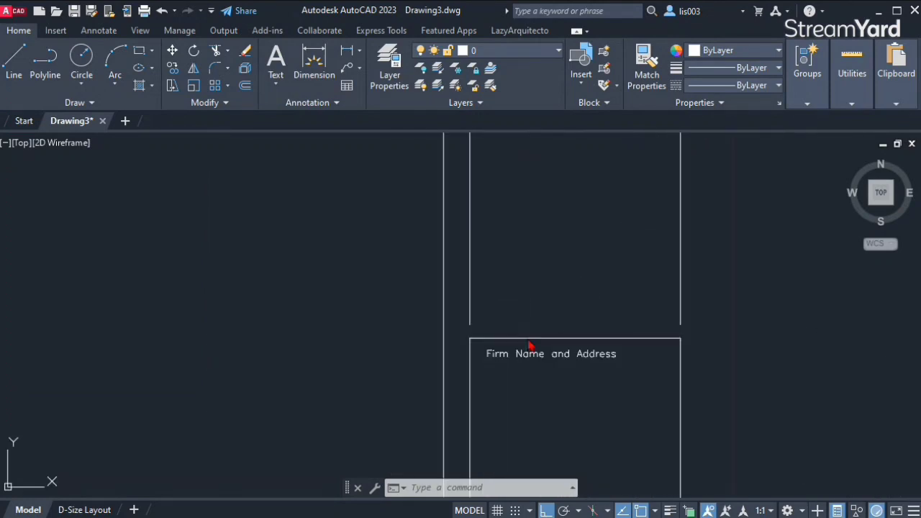
pyautogui.click(527, 337)
pyautogui.write('o')
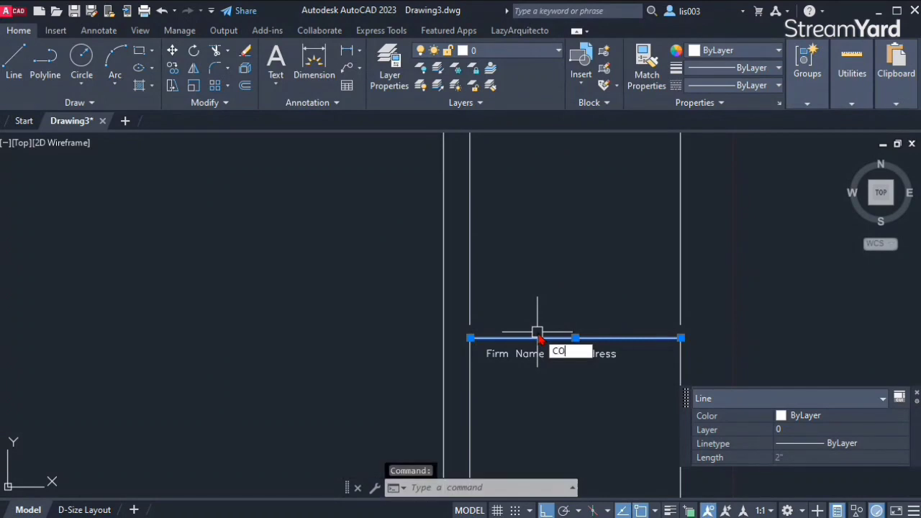
pyautogui.press('Return')
pyautogui.click(471, 338)
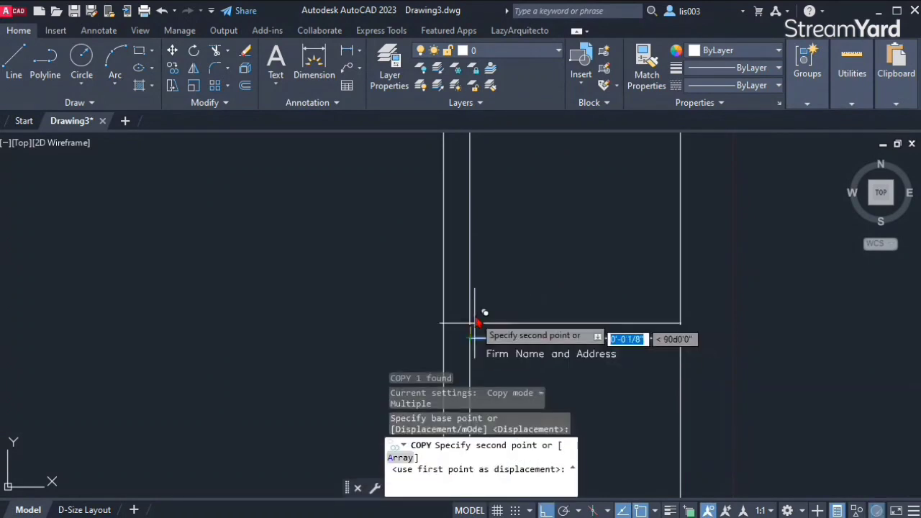
pyautogui.click(472, 347)
pyautogui.press('Return')
# Examine the title strip's boxes and the detached revision table beside the sheet
pyautogui.scroll(-4, 611, 234)
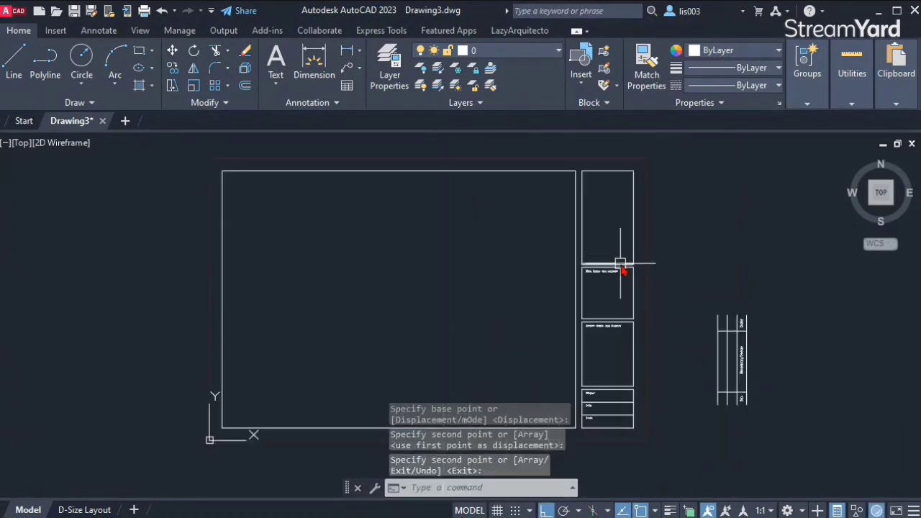
pyautogui.scroll(2, 775, 380)
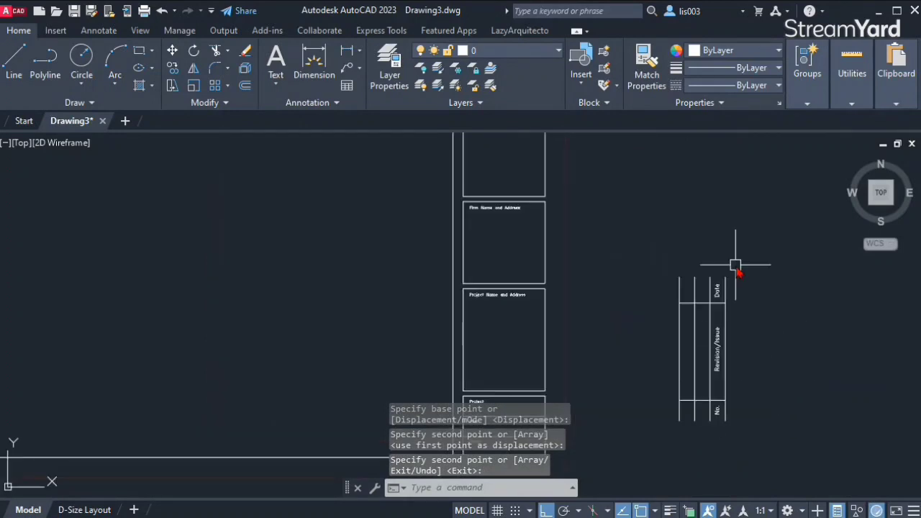
pyautogui.scroll(3, 752, 338)
pyautogui.scroll(-5, 679, 366)
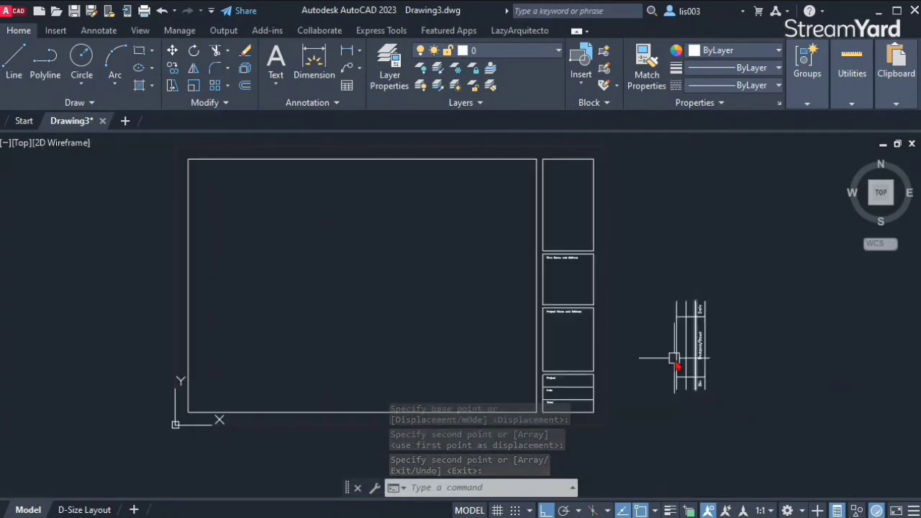
pyautogui.scroll(4, 580, 297)
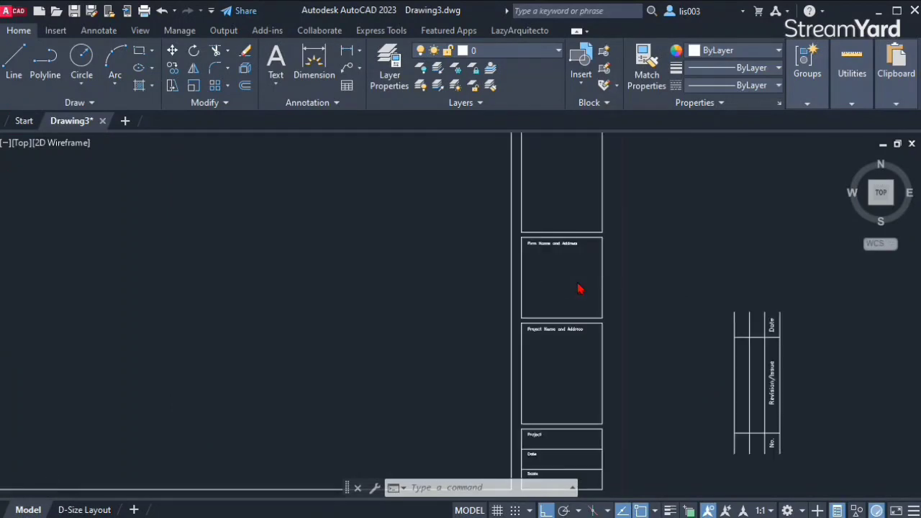
pyautogui.scroll(-2, 581, 286)
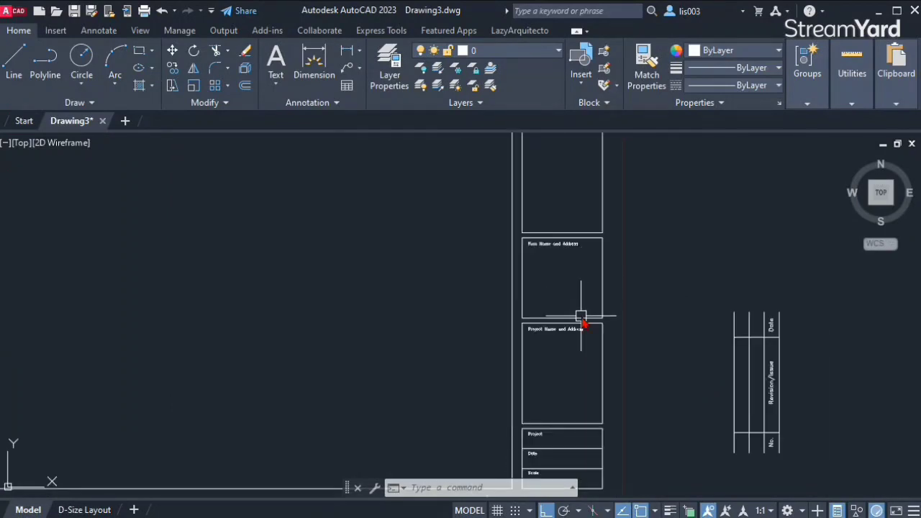
pyautogui.scroll(2, 581, 335)
pyautogui.scroll(-2, 580, 333)
pyautogui.scroll(3, 569, 335)
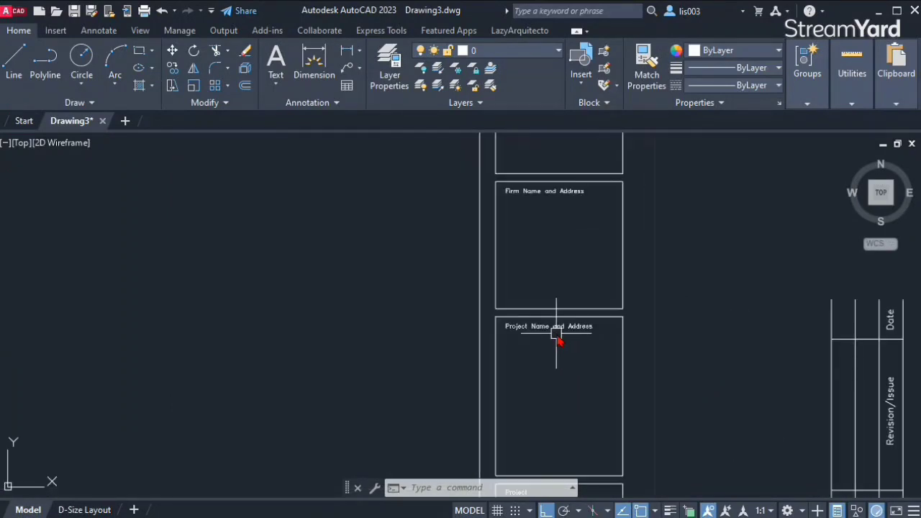
pyautogui.moveTo(556, 298); pyautogui.dragTo(602, 350, button='middle')
pyautogui.scroll(-4, 602, 349)
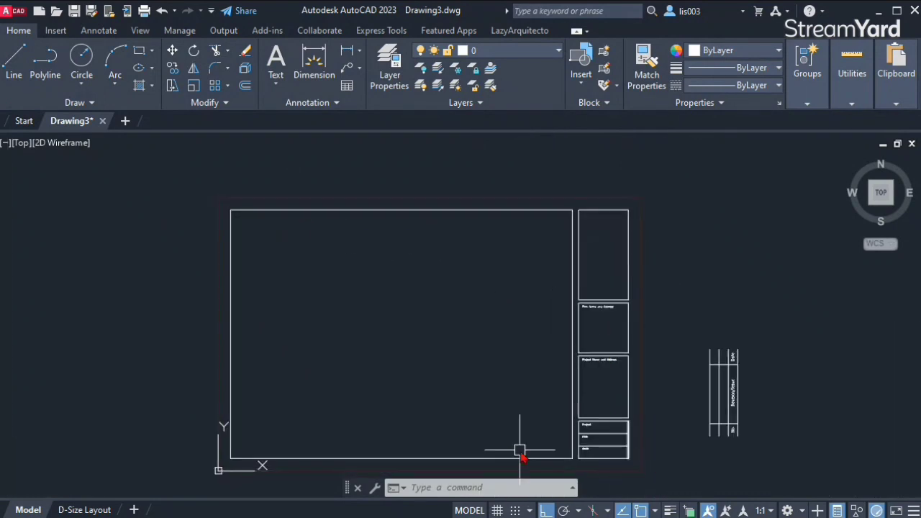
# Reorient the Firm Name and Address and Project Name and Address labels to read vertically at 90 degrees
pyautogui.scroll(4, 599, 372)
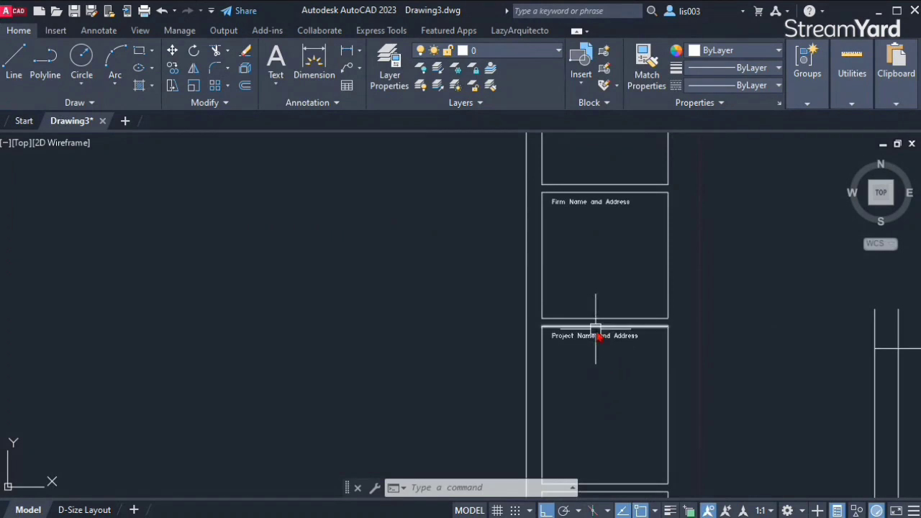
pyautogui.click(596, 337)
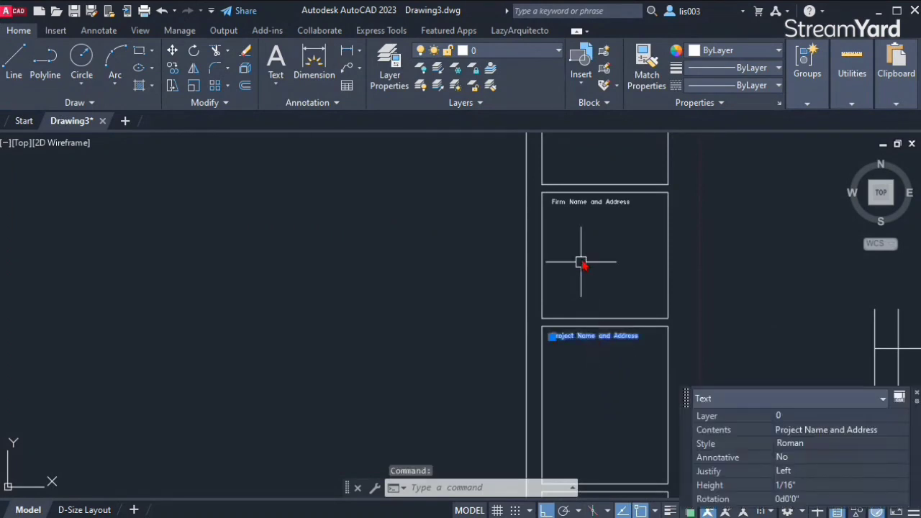
pyautogui.click(583, 208)
pyautogui.scroll(-2, 613, 279)
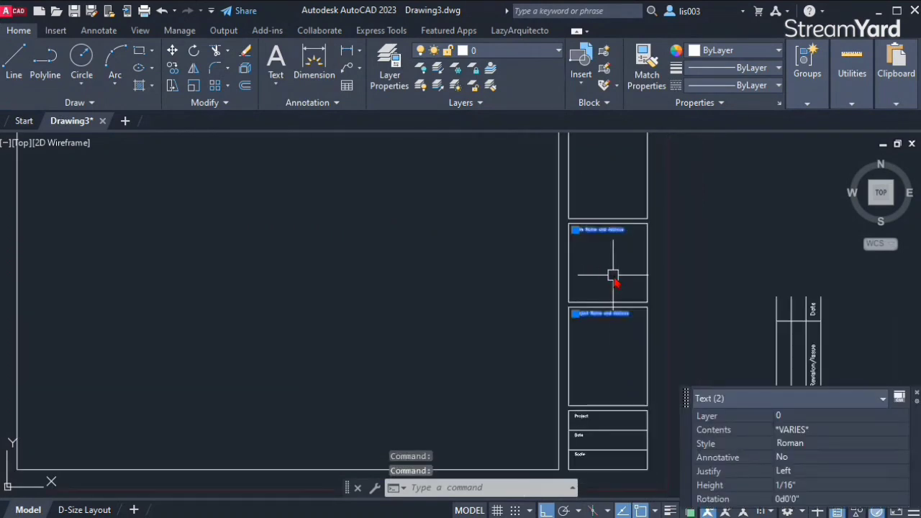
pyautogui.scroll(2, 613, 277)
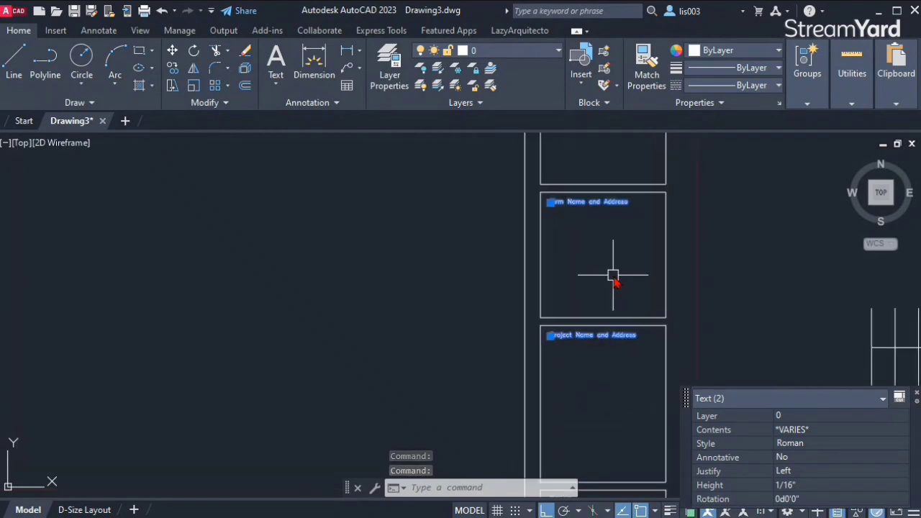
pyautogui.moveTo(612, 275); pyautogui.dragTo(585, 295, button='middle')
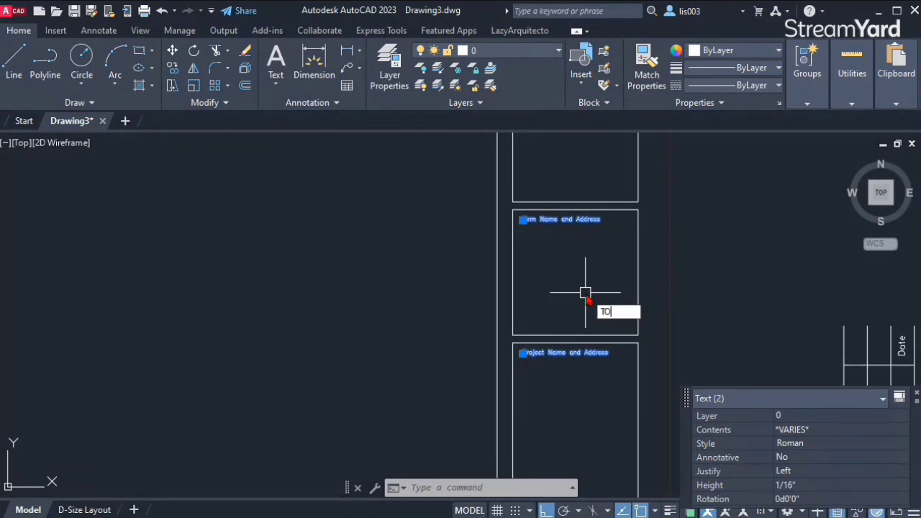
pyautogui.press('Return')
pyautogui.click(695, 375)
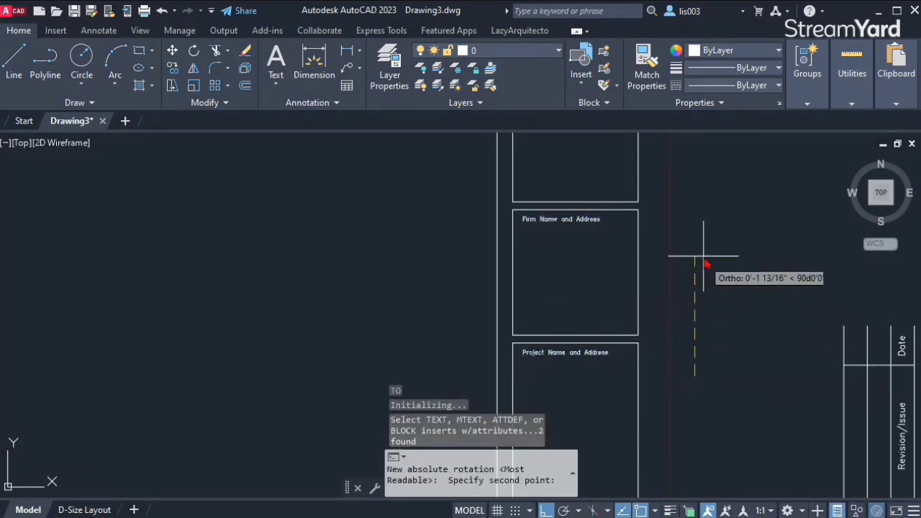
pyautogui.click(705, 238)
pyautogui.scroll(-2, 649, 259)
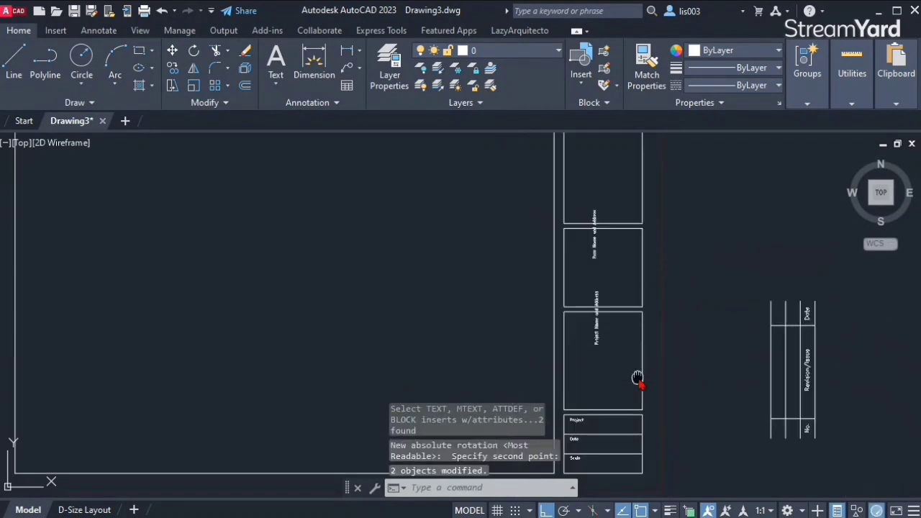
# Move both vertical labels together so the Project Name and Address label sits inside its box's lower-left corner
pyautogui.scroll(2, 637, 378)
pyautogui.scroll(-2, 606, 260)
pyautogui.click(580, 147)
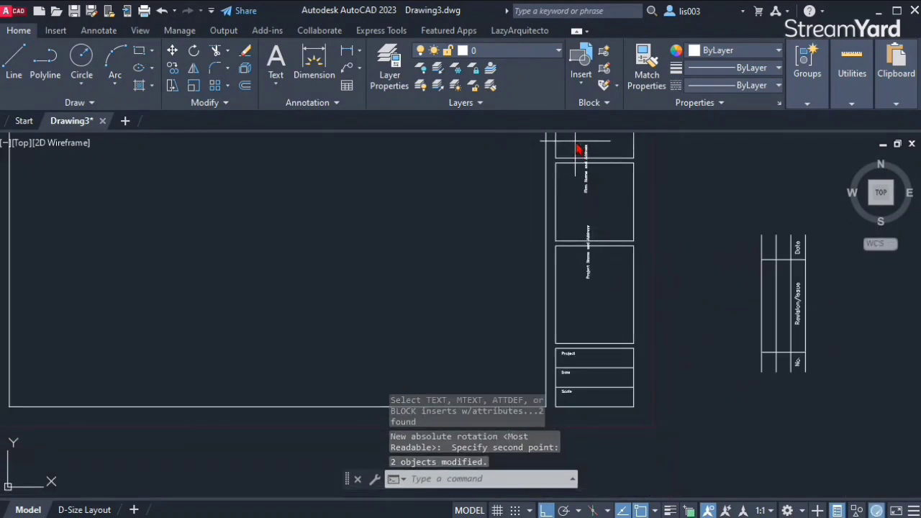
pyautogui.click(602, 295)
pyautogui.write('M')
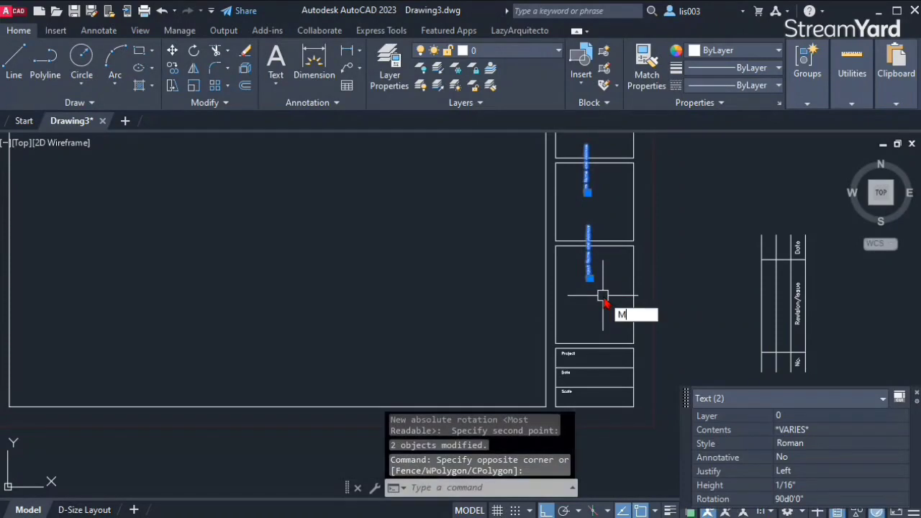
pyautogui.press('Return')
pyautogui.click(594, 291)
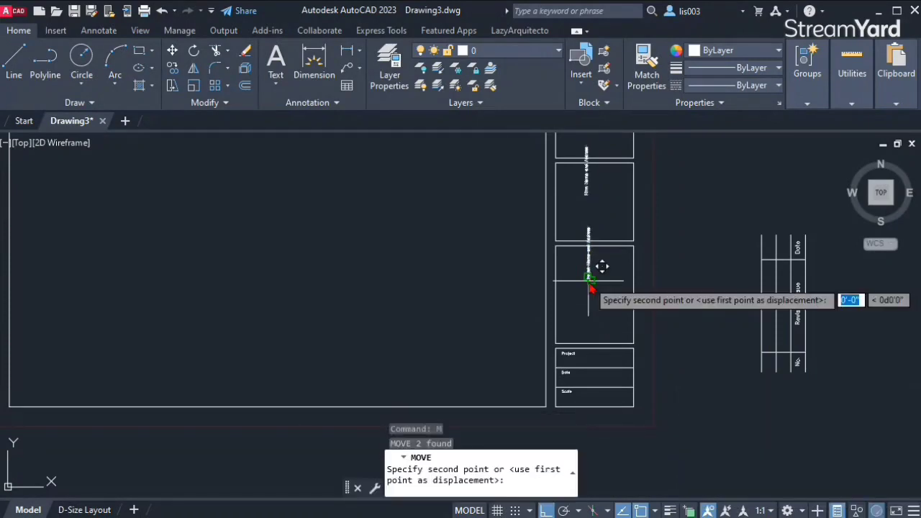
pyautogui.scroll(3, 537, 368)
pyautogui.press('F8')
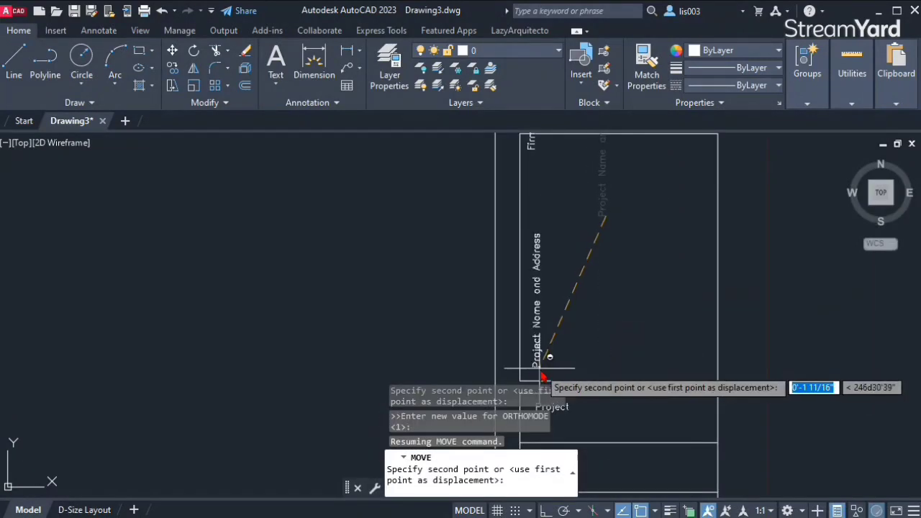
pyautogui.click(543, 377)
pyautogui.scroll(-1, 583, 369)
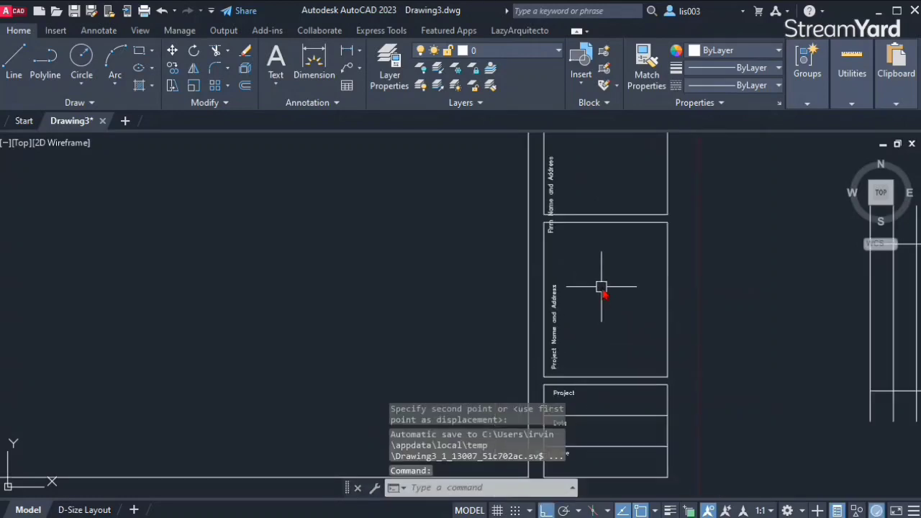
# Stretch the Firm Name and Address box and its neighbours' adjoining edges down about 1 inch, excluding the Firm Name and Address label
pyautogui.scroll(-1, 597, 425)
pyautogui.write('s')
pyautogui.press('Return')
pyautogui.moveTo(672, 380); pyautogui.dragTo(674, 323, button='middle')
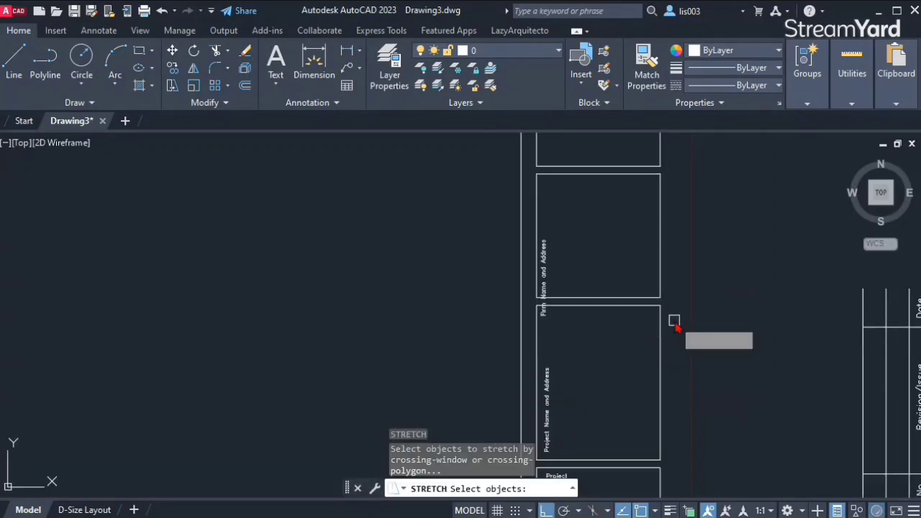
pyautogui.click(730, 332)
pyautogui.scroll(-2, 619, 335)
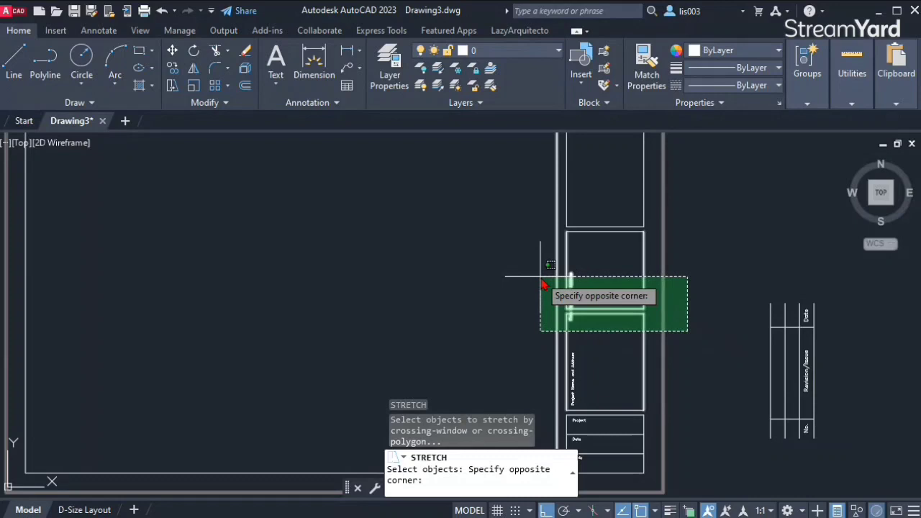
pyautogui.click(514, 218)
pyautogui.scroll(2, 569, 328)
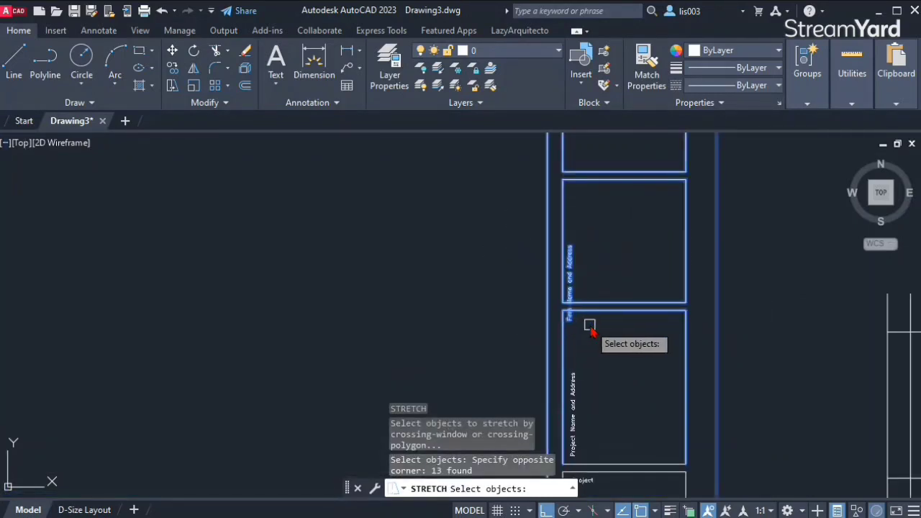
pyautogui.keyDown('shift'); pyautogui.click(570, 282); pyautogui.keyUp('shift')
pyautogui.press('Return')
pyautogui.click(789, 302)
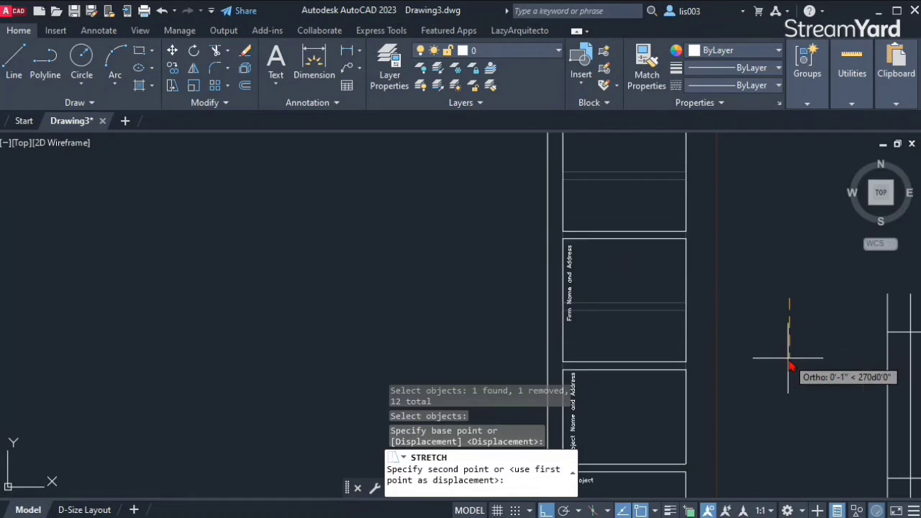
pyautogui.click(788, 364)
# Move the detached revision table by its lower-right corner to the lower-right corner of the title strip's top box
pyautogui.scroll(-2, 560, 282)
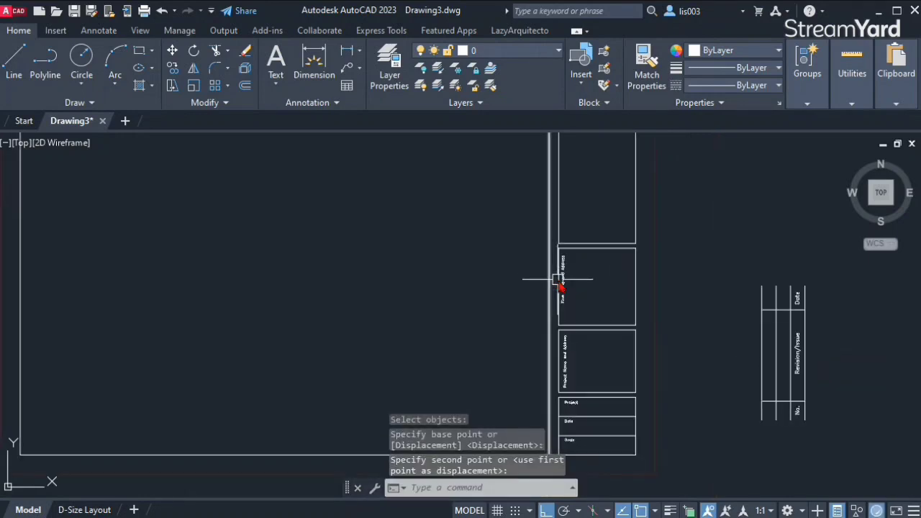
pyautogui.moveTo(705, 318); pyautogui.dragTo(633, 376, button='middle')
pyautogui.scroll(-2, 647, 359)
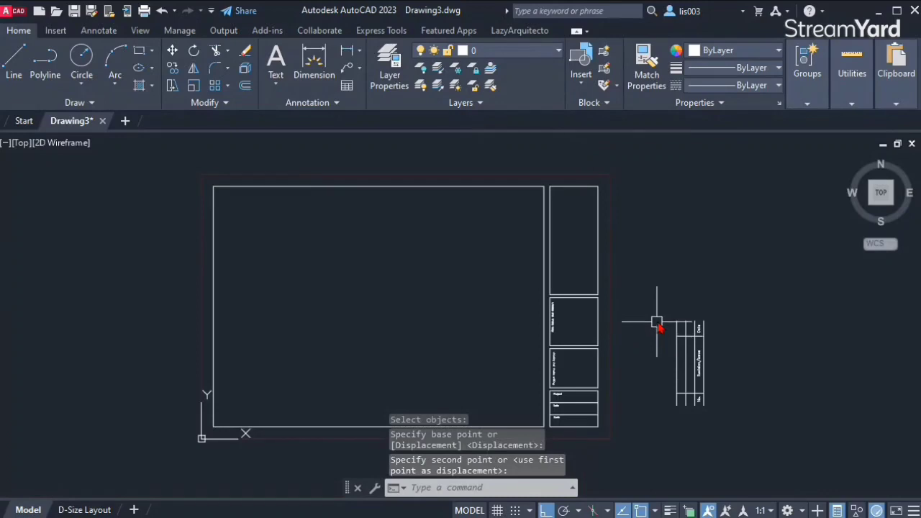
pyautogui.click(657, 312)
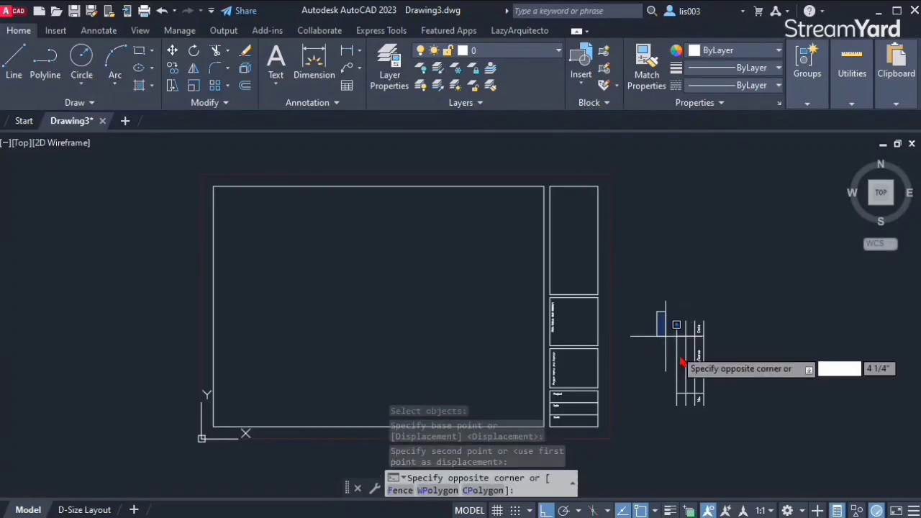
pyautogui.click(727, 432)
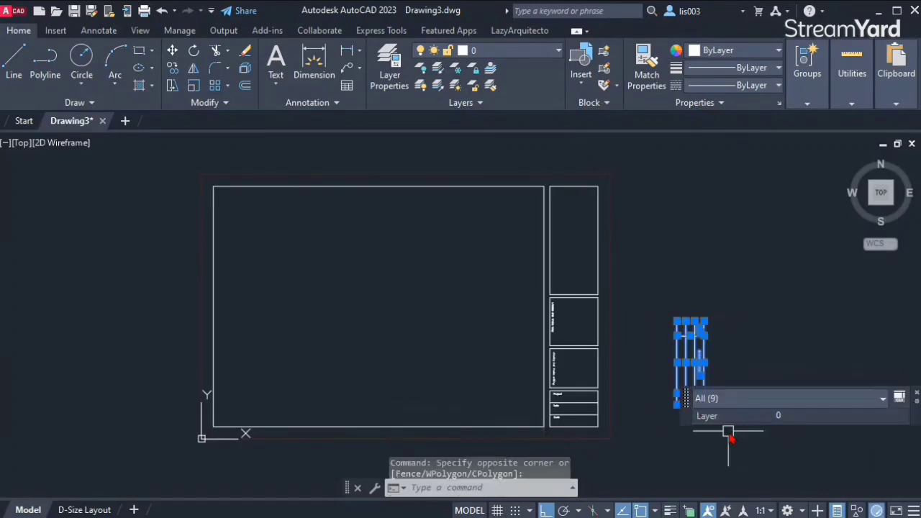
pyautogui.moveTo(648, 374); pyautogui.dragTo(634, 302, button='middle')
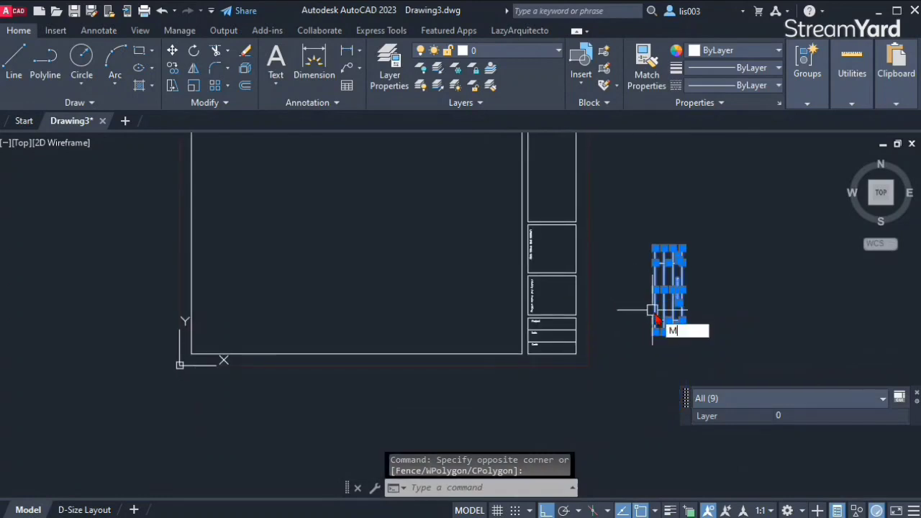
pyautogui.press('Return')
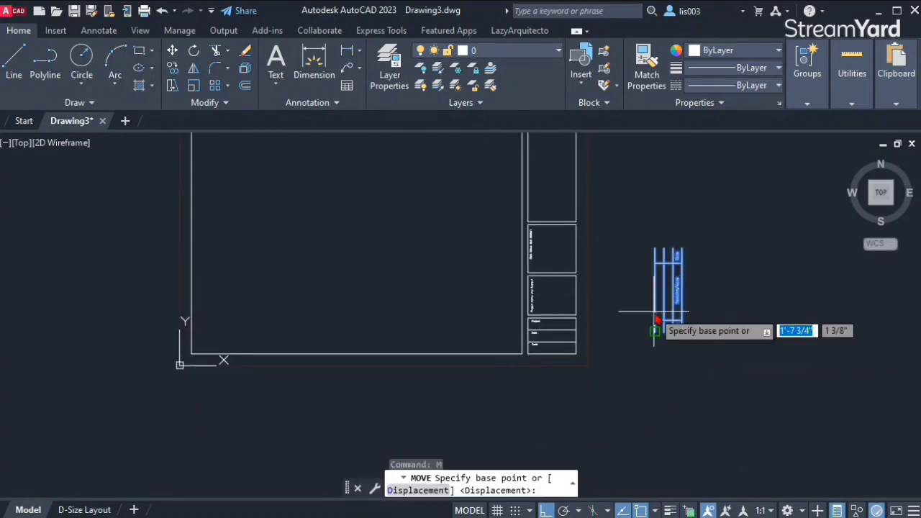
pyautogui.scroll(2, 656, 316)
pyautogui.click(696, 347)
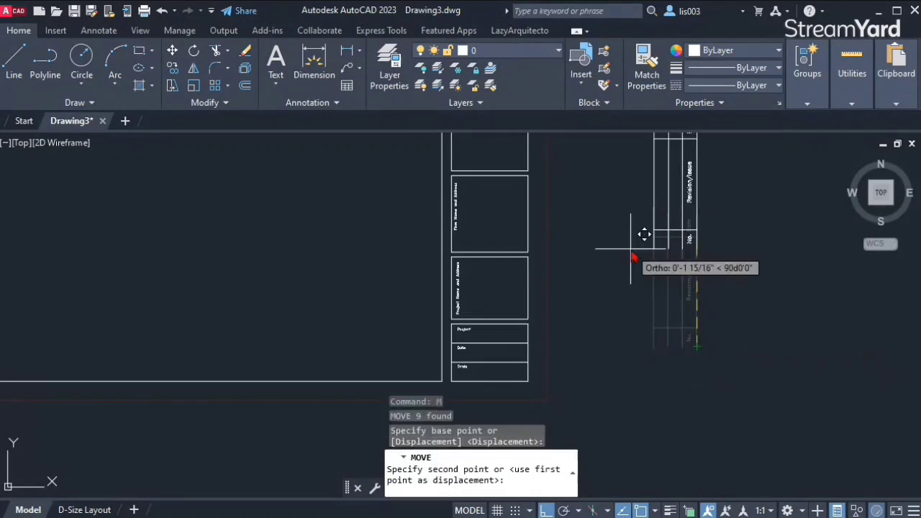
pyautogui.click(528, 170)
# Check the length of the Project Name and Address box's bottom line
pyautogui.moveTo(524, 190)
pyautogui.mouseDown(button='middle')
pyautogui.moveTo(600, 365)
pyautogui.moveTo(602, 339)
pyautogui.moveTo(681, 308)
pyautogui.moveTo(680, 279)
pyautogui.mouseUp(button='middle')
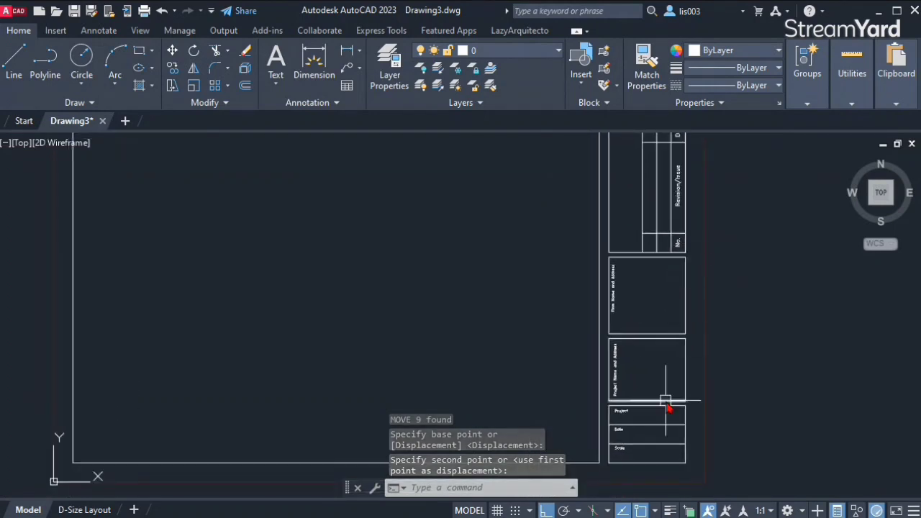
pyautogui.scroll(4, 668, 396)
pyautogui.click(619, 381)
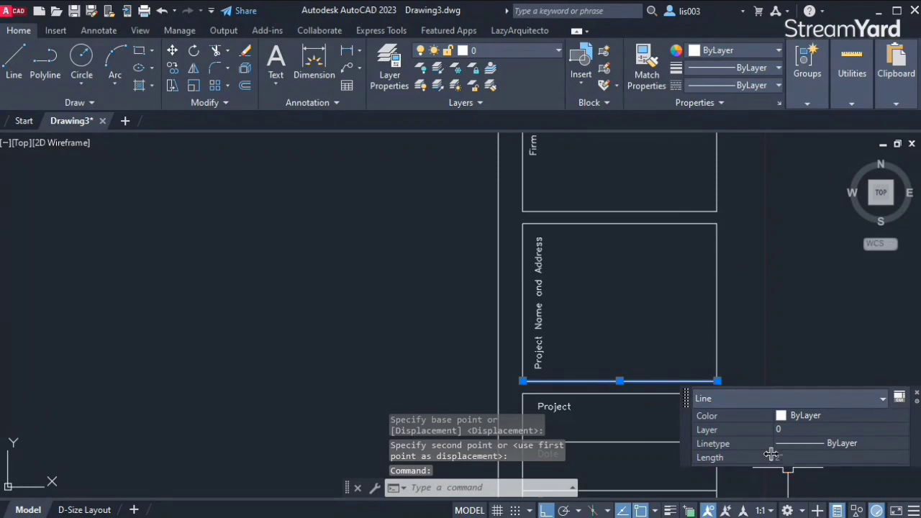
pyautogui.scroll(-4, 592, 353)
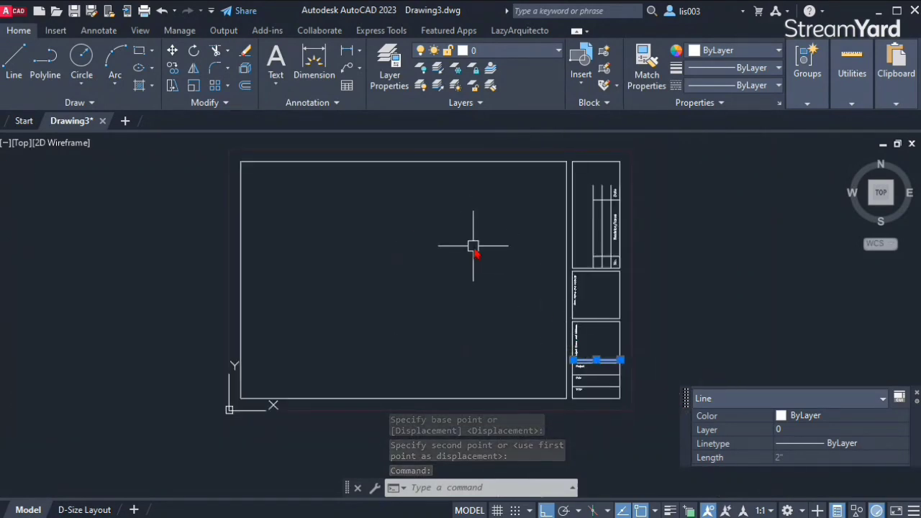
pyautogui.press('Escape')
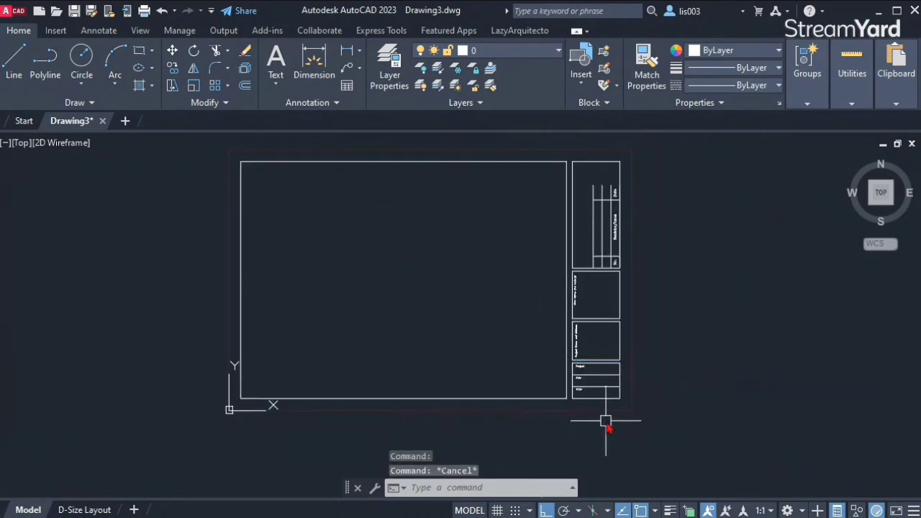
# Stretch the main frame's right edge and the title strip's left edges with their labels, making the strip 1.5 inches wide from its right edge
pyautogui.press('Return')
pyautogui.scroll(2, 588, 400)
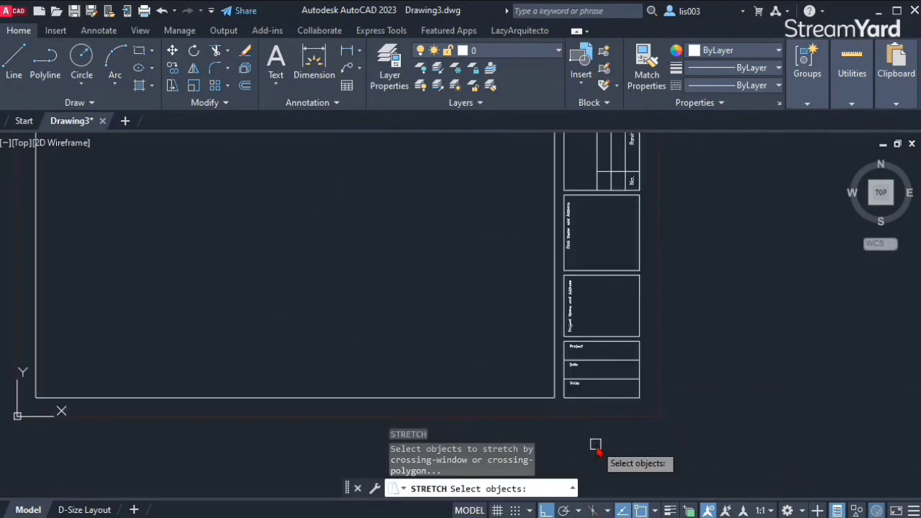
pyautogui.click(590, 436)
pyautogui.scroll(-2, 545, 261)
pyautogui.moveTo(529, 89); pyautogui.dragTo(540, 180, button='middle')
pyautogui.click(532, 166)
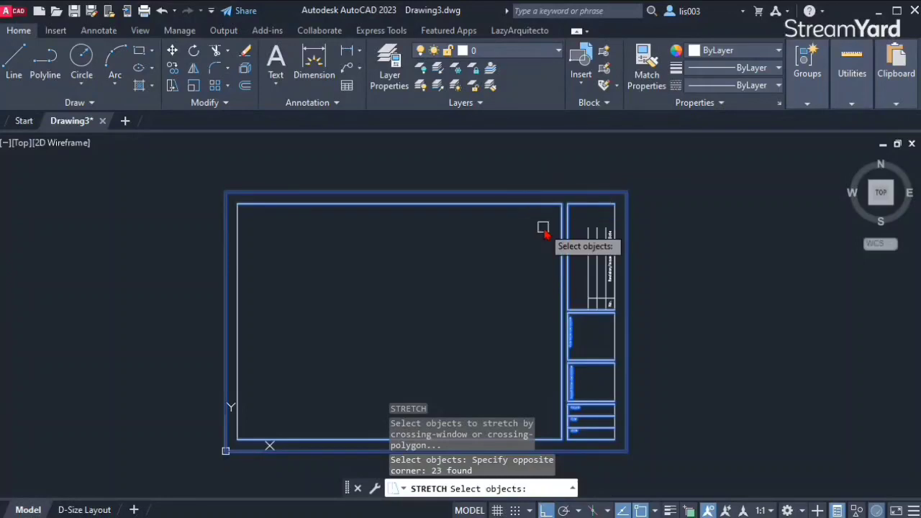
pyautogui.press('Return')
pyautogui.scroll(3, 557, 206)
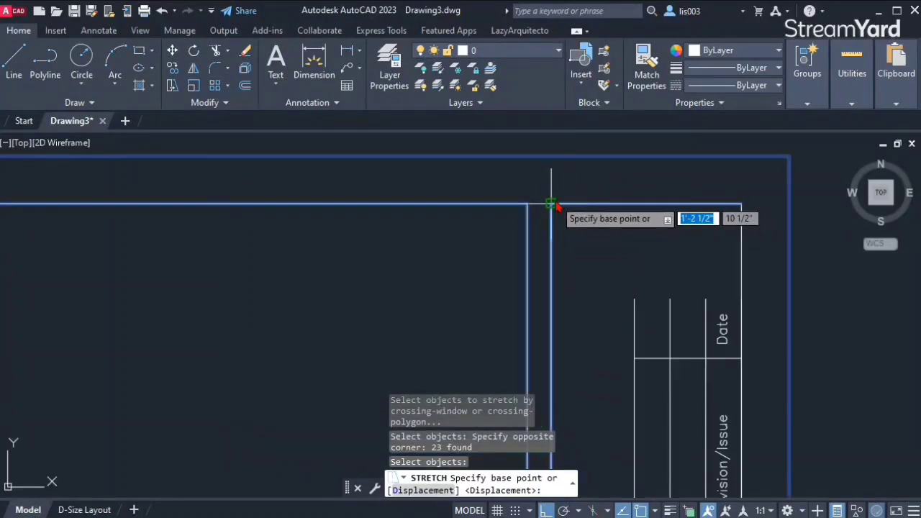
pyautogui.click(551, 205)
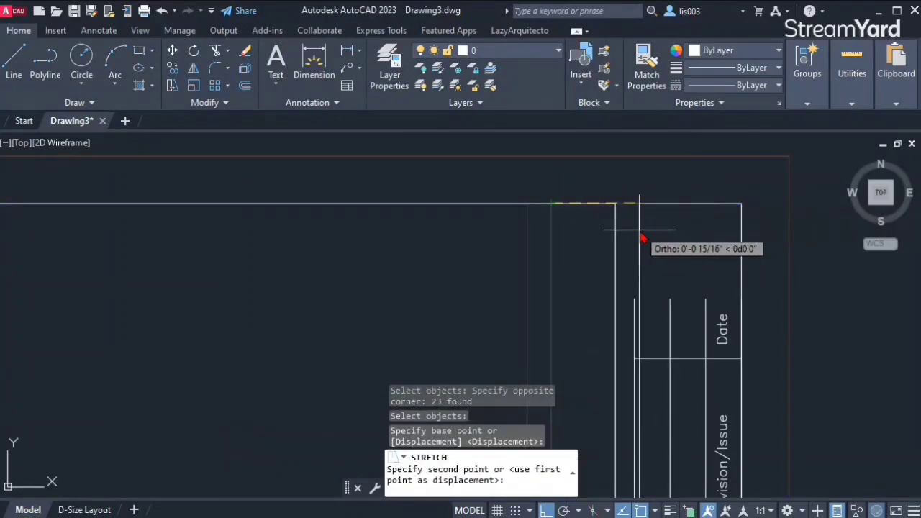
pyautogui.press('F8')
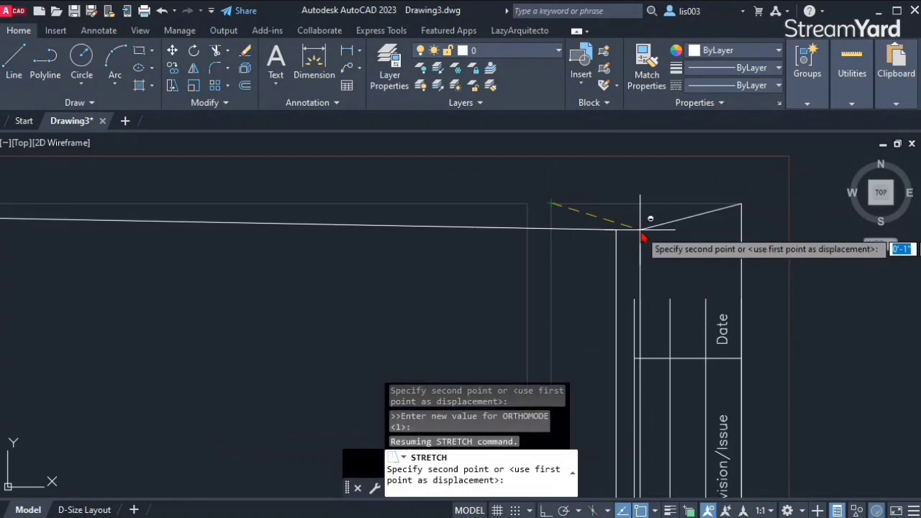
pyautogui.press('F8')
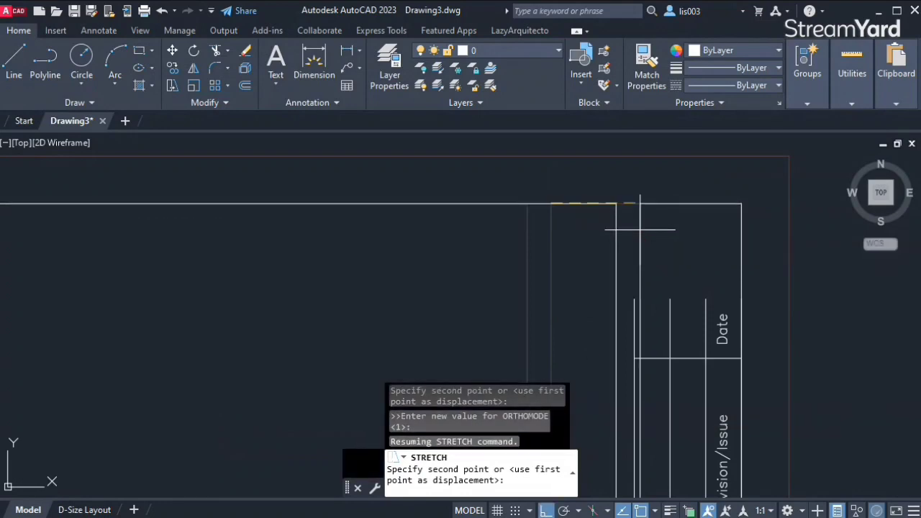
pyautogui.keyDown('shift'); pyautogui.rightClick(639, 230); pyautogui.keyUp('shift')
pyautogui.click(586, 386)
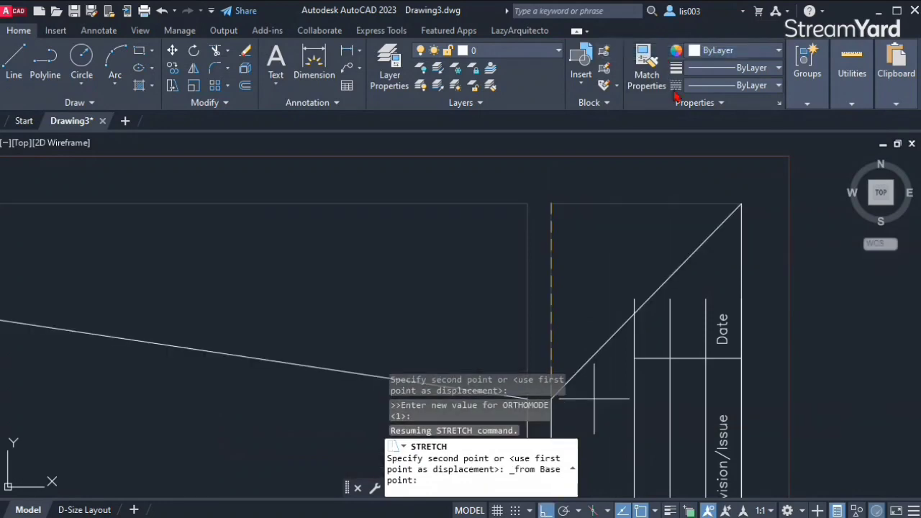
pyautogui.click(742, 204)
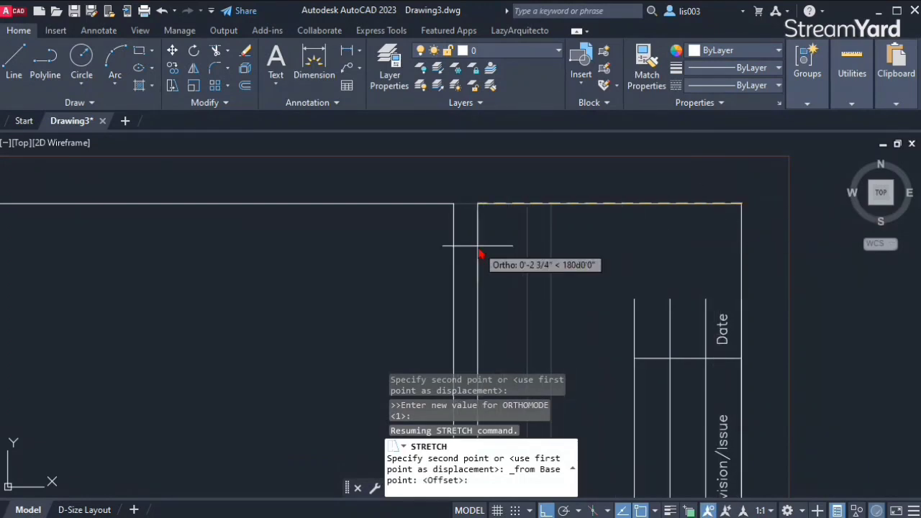
pyautogui.write('1.5')
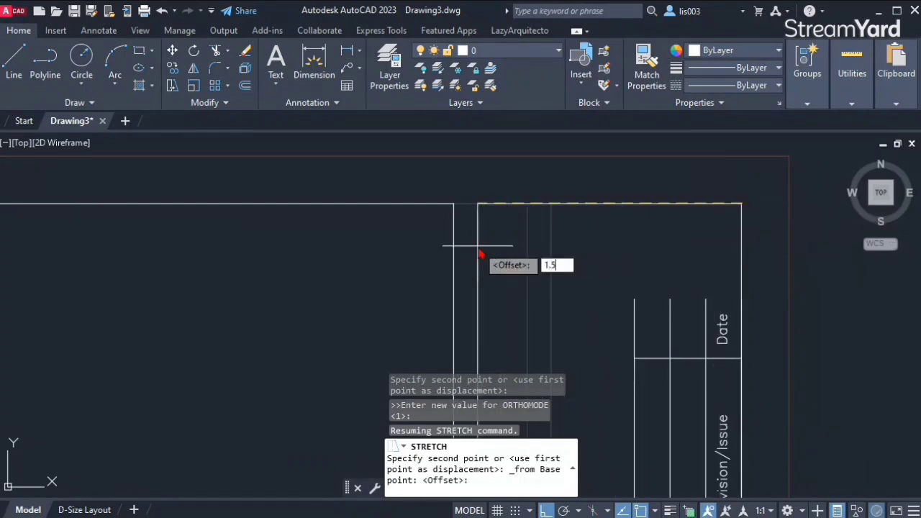
pyautogui.press('Return')
# Extend the revision table's two divider lines, beside No. and Date, to the left edge of the title strip
pyautogui.scroll(-3, 627, 212)
pyautogui.scroll(5, 627, 215)
pyautogui.scroll(1, 639, 295)
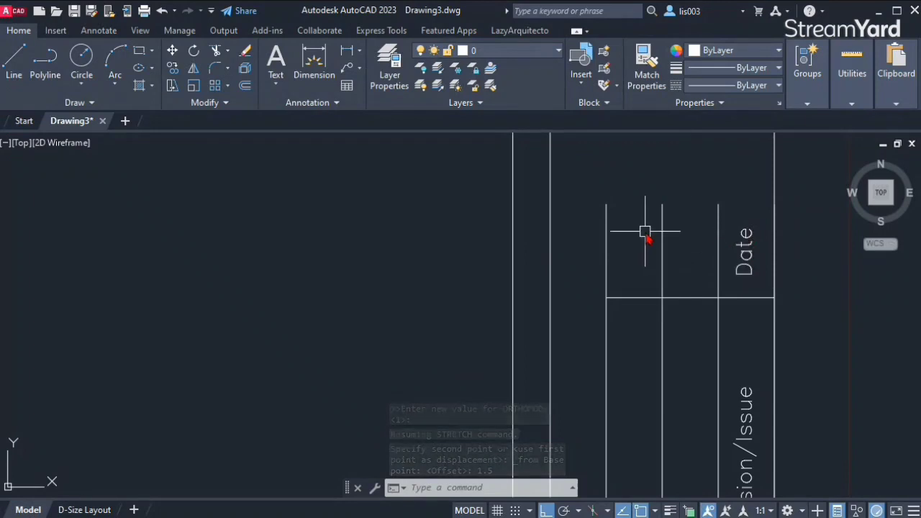
pyautogui.scroll(-1, 674, 232)
pyautogui.scroll(-2, 674, 283)
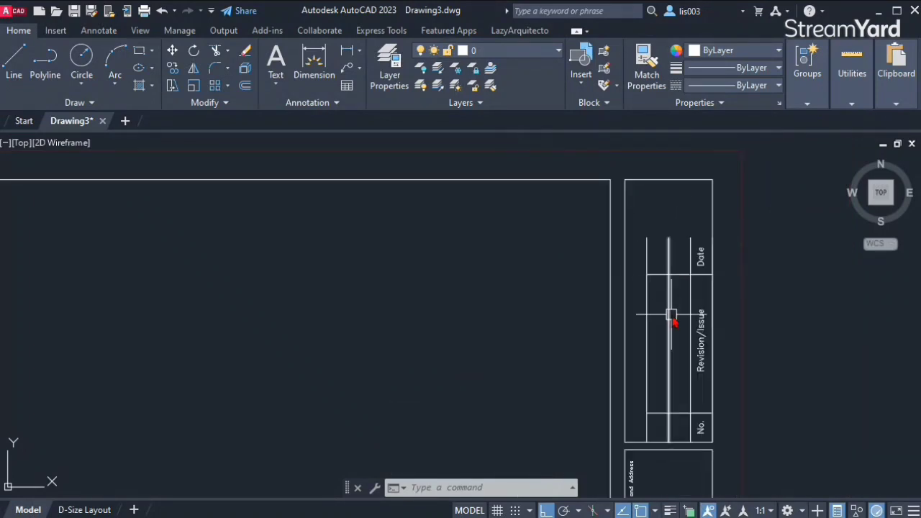
pyautogui.moveTo(668, 314); pyautogui.dragTo(674, 261, button='middle')
pyautogui.scroll(2, 656, 349)
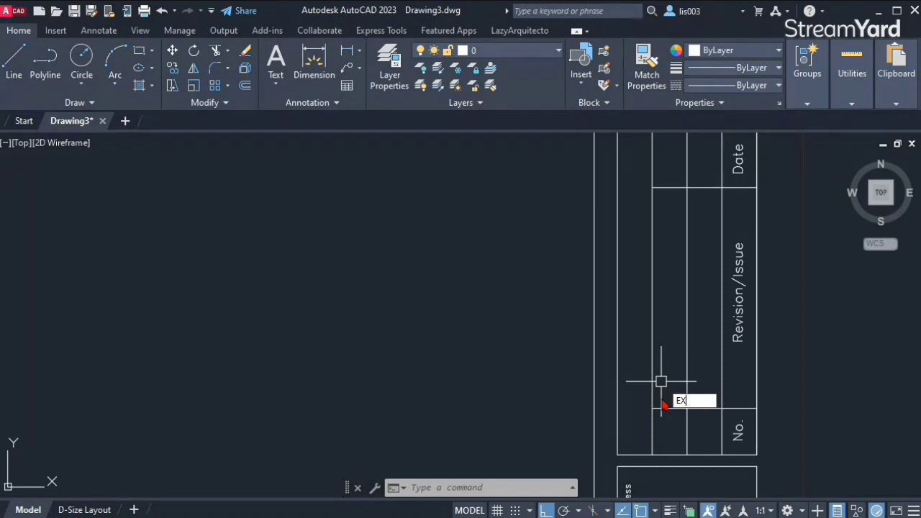
pyautogui.press('Return')
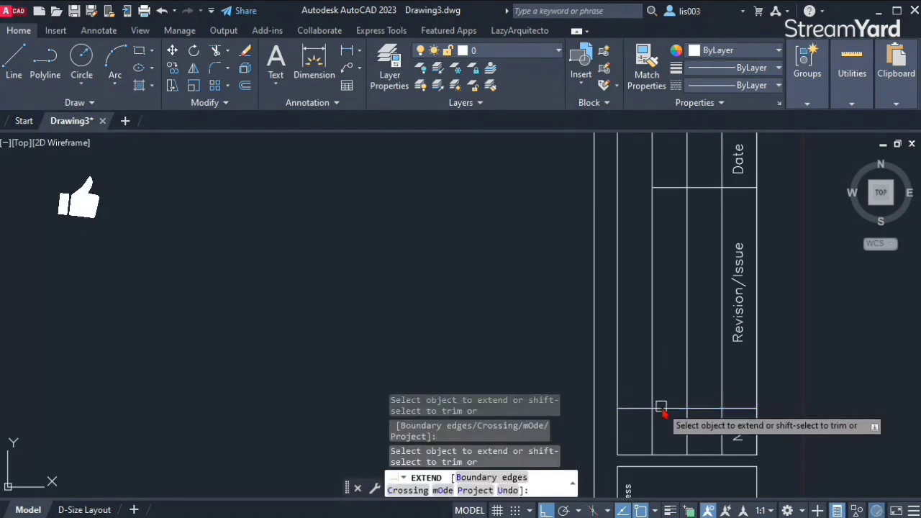
pyautogui.moveTo(669, 206); pyautogui.dragTo(669, 291, button='middle')
pyautogui.scroll(-4, 669, 248)
pyautogui.moveTo(684, 354); pyautogui.dragTo(684, 300, button='middle')
pyautogui.scroll(4, 681, 201)
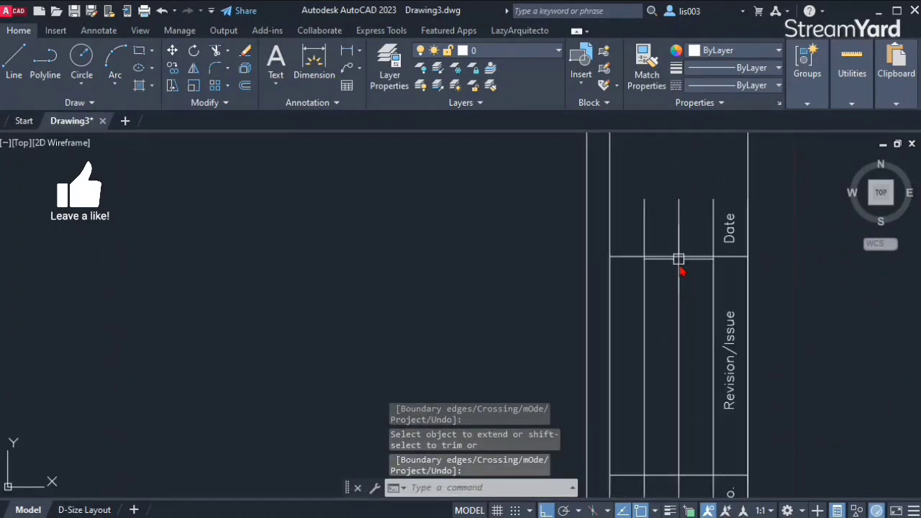
pyautogui.press('Escape')
# Copy the divider line below Date up to the upper ends of the revision table's vertical lines
pyautogui.click(690, 257)
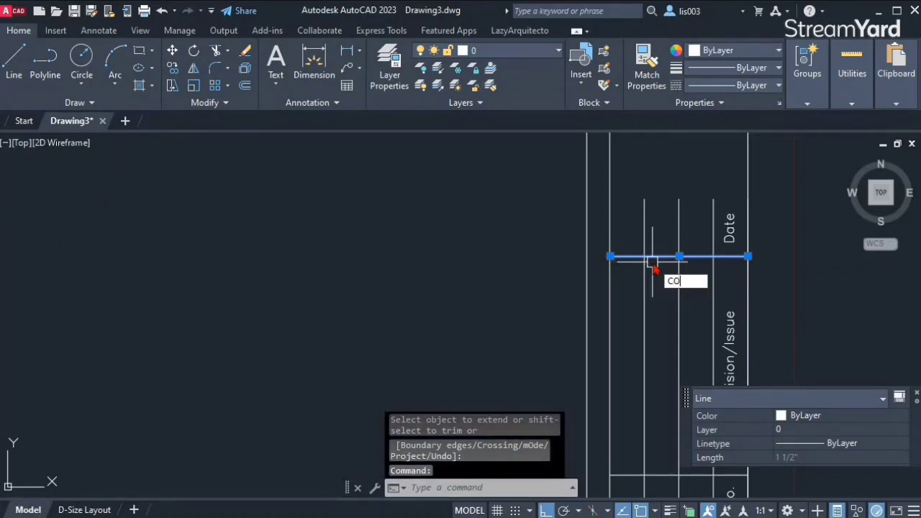
pyautogui.press('Return')
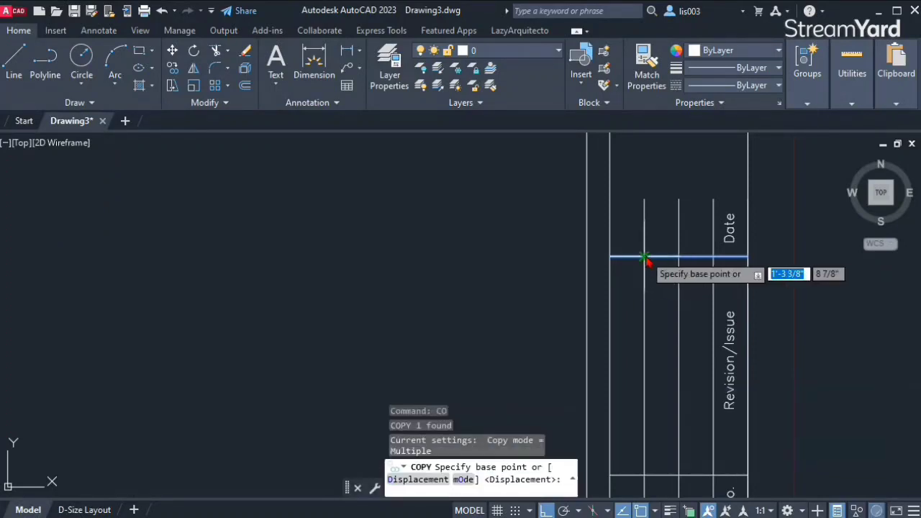
pyautogui.click(645, 258)
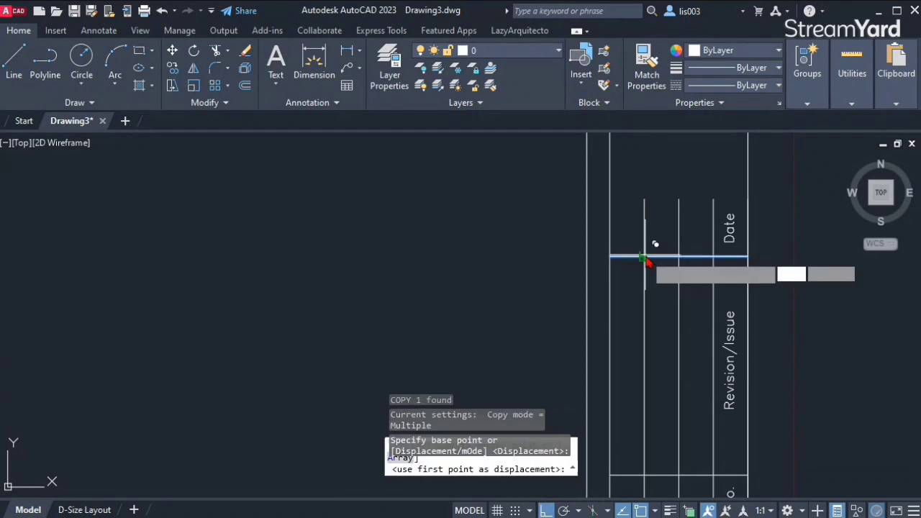
pyautogui.click(646, 202)
pyautogui.press('Escape')
# Offset the revision table's top line upward by the 1/8 inch gap picked between the table and the Firm Name and Address box
pyautogui.scroll(-2, 662, 237)
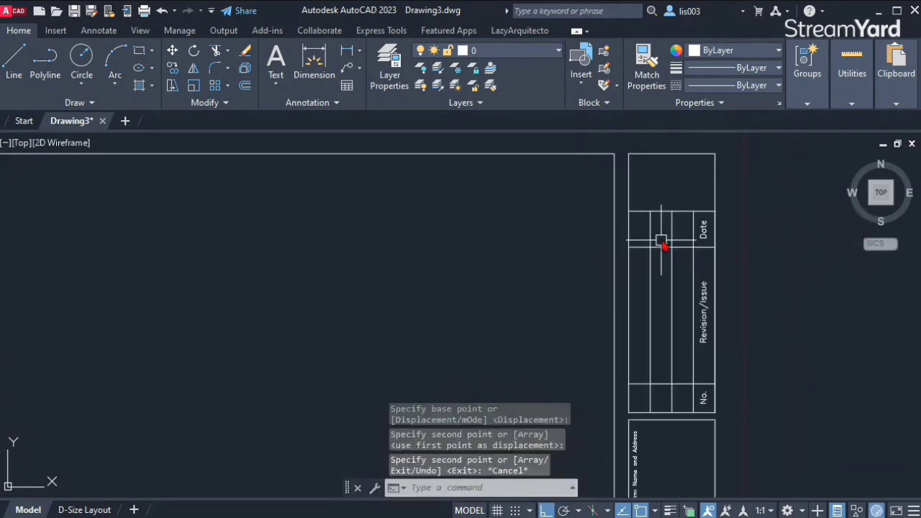
pyautogui.moveTo(661, 241); pyautogui.dragTo(647, 199, button='middle')
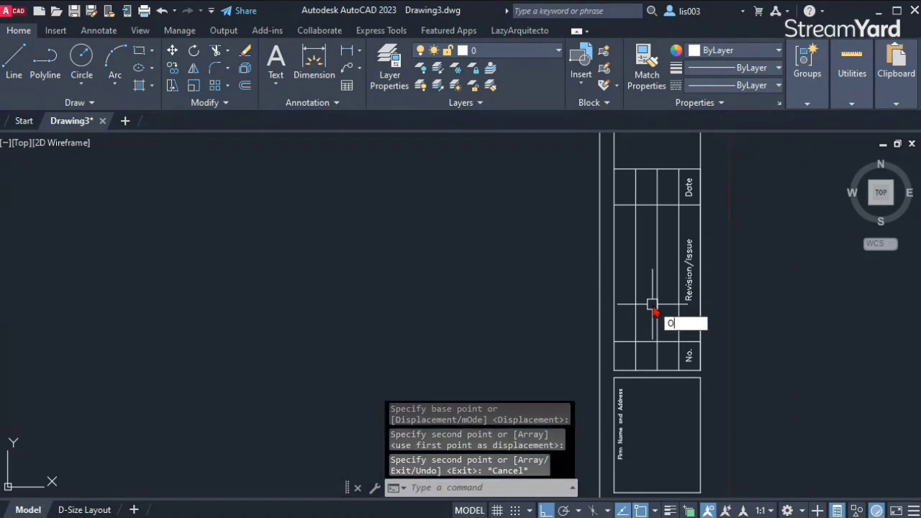
pyautogui.press('Return')
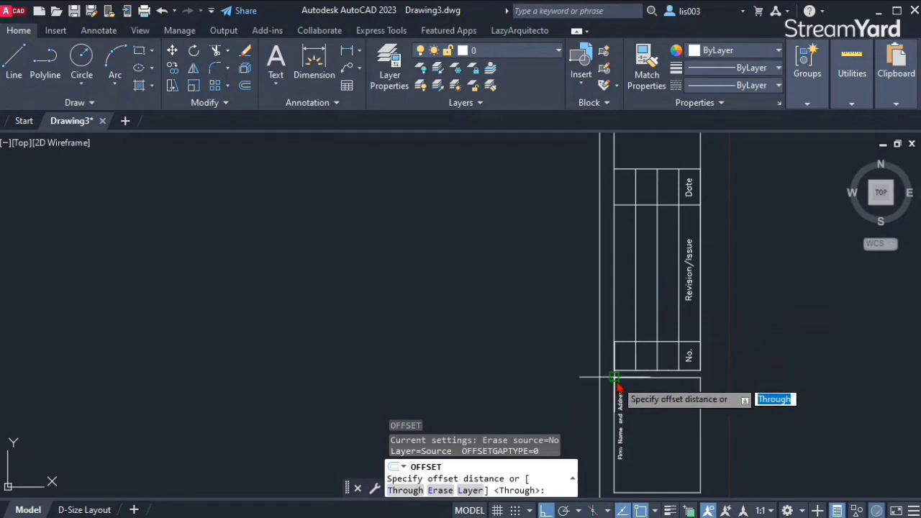
pyautogui.scroll(4, 617, 379)
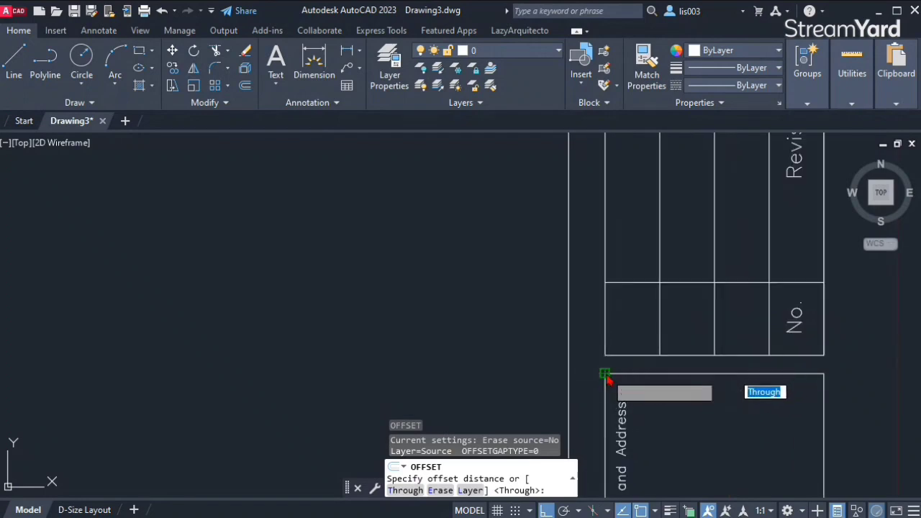
pyautogui.click(604, 374)
pyautogui.click(605, 359)
pyautogui.scroll(-5, 608, 367)
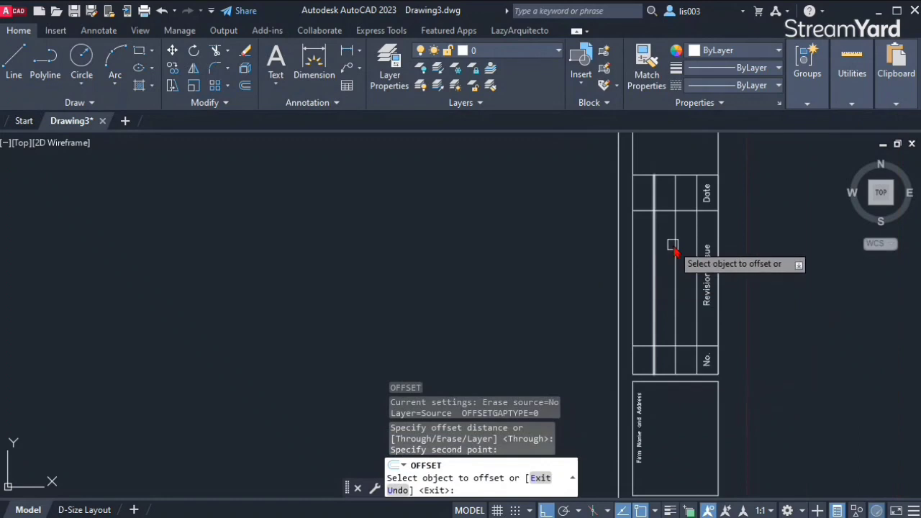
pyautogui.click(671, 258)
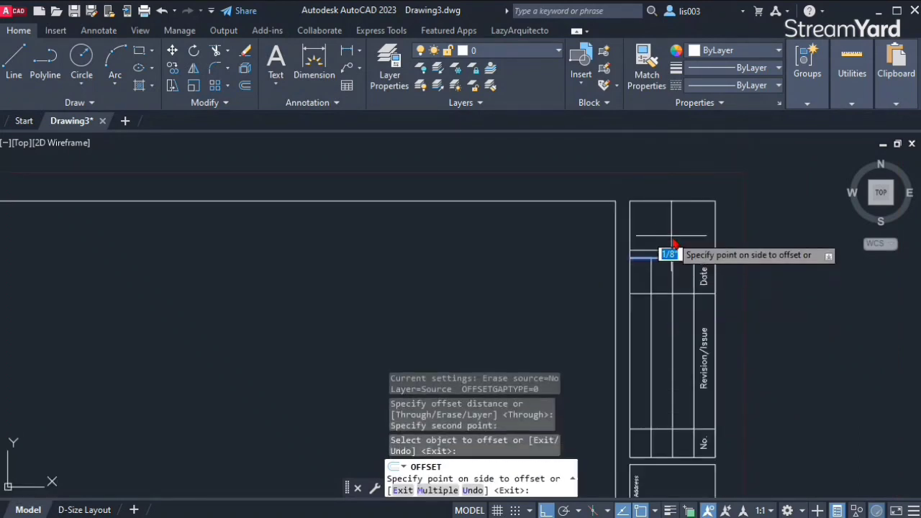
pyautogui.click(672, 242)
pyautogui.press('Return')
# Trim both side lines between the offset line and the revision table's top line to separate the upper box from the table
pyautogui.scroll(-2, 691, 216)
pyautogui.scroll(-1, 691, 216)
pyautogui.scroll(5, 694, 242)
pyautogui.moveTo(679, 193); pyautogui.dragTo(619, 263, button='middle')
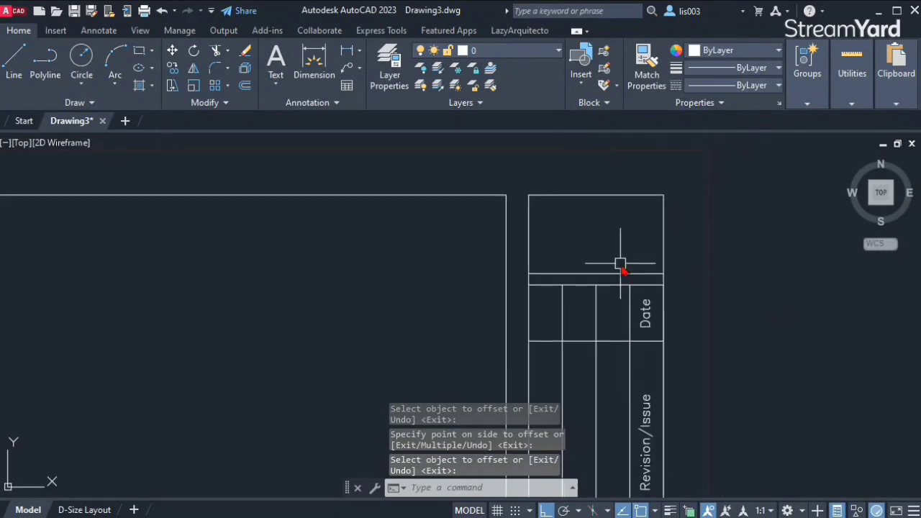
pyautogui.write('tr')
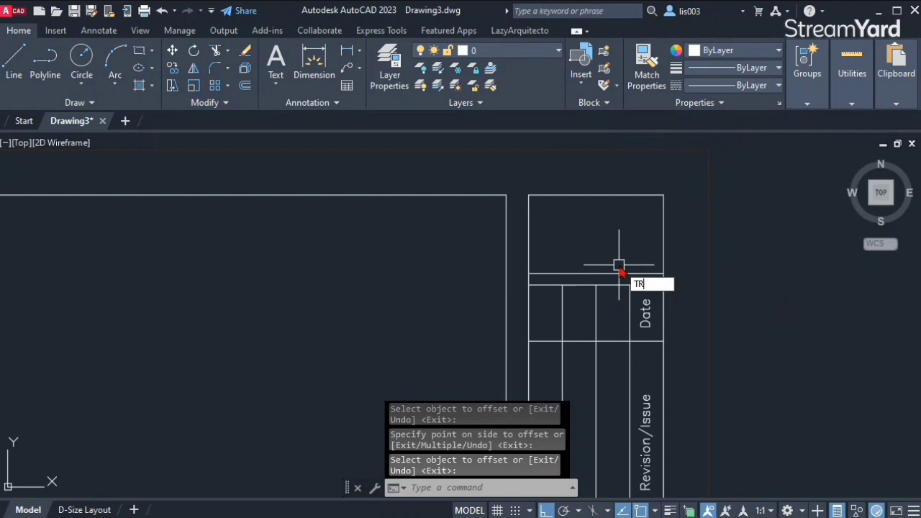
pyautogui.press('Return')
pyautogui.scroll(2, 619, 265)
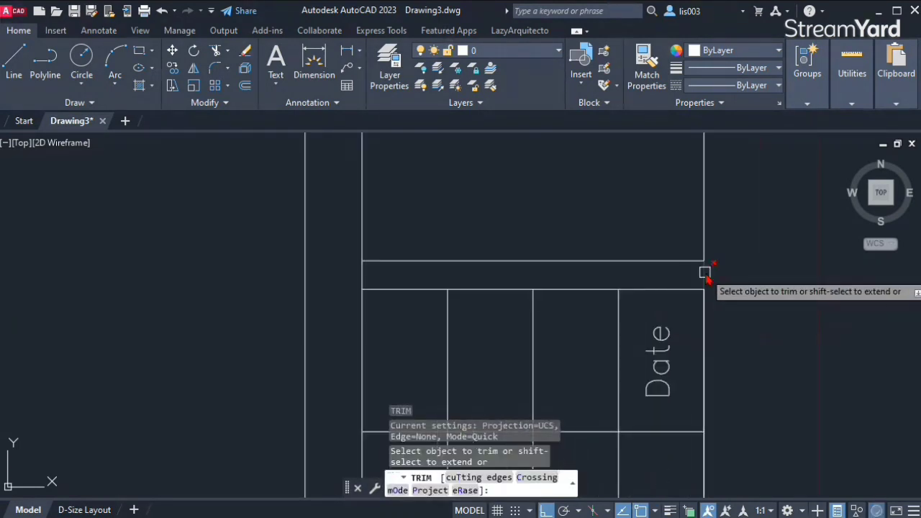
pyautogui.click(366, 281)
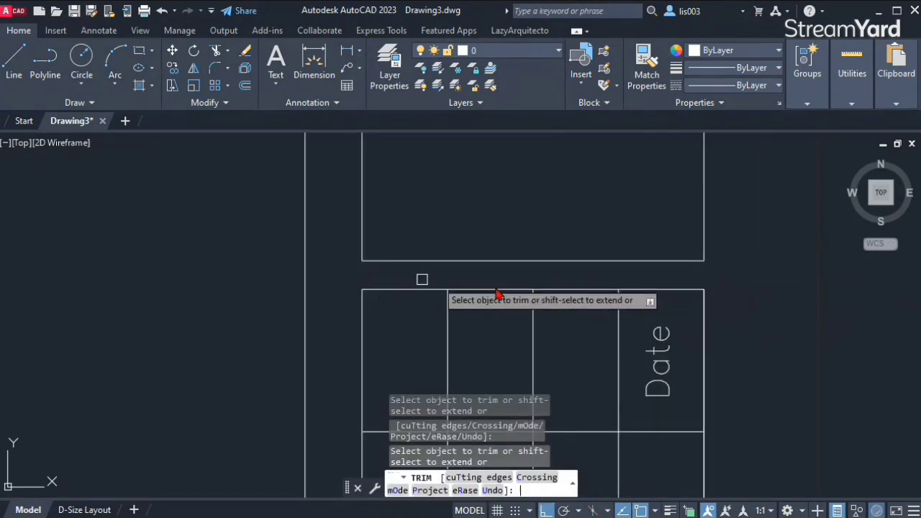
pyautogui.press('Escape')
# Stretch the revision table and adjoining box edges straight down until the Firm Name and Address box nearly matches the Project Name and Address box's height
pyautogui.scroll(-3, 608, 308)
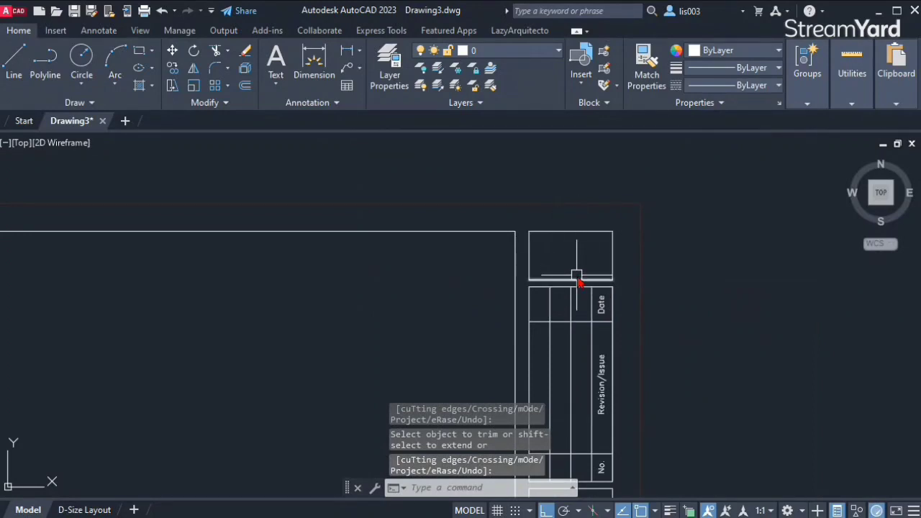
pyautogui.scroll(-2, 577, 276)
pyautogui.moveTo(577, 353); pyautogui.dragTo(585, 199, button='middle')
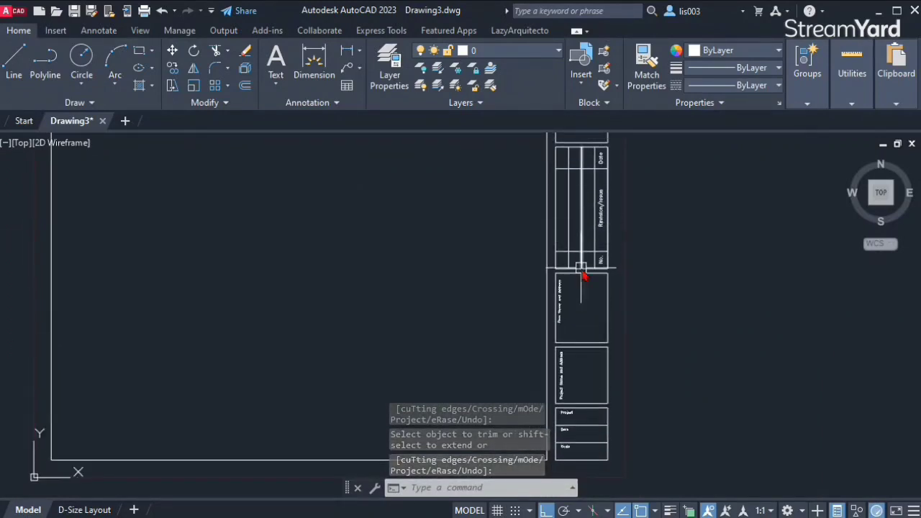
pyautogui.scroll(3, 556, 352)
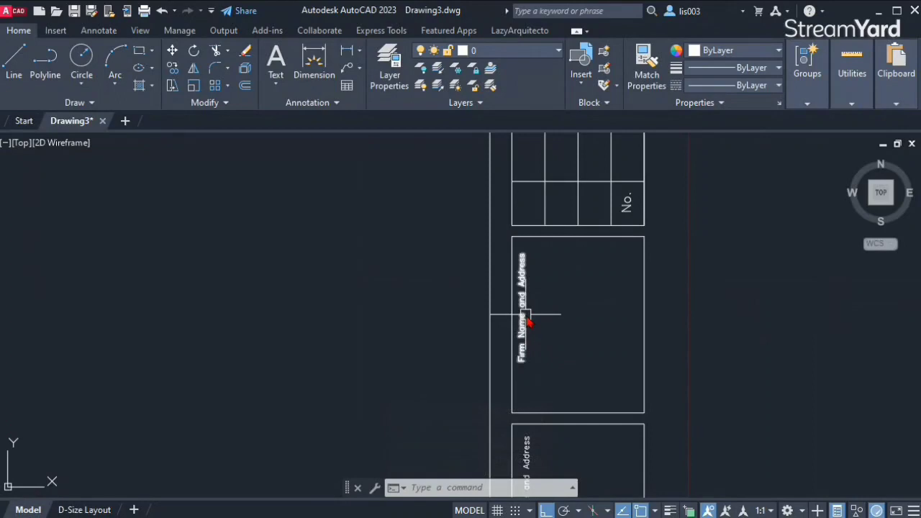
pyautogui.scroll(-4, 546, 311)
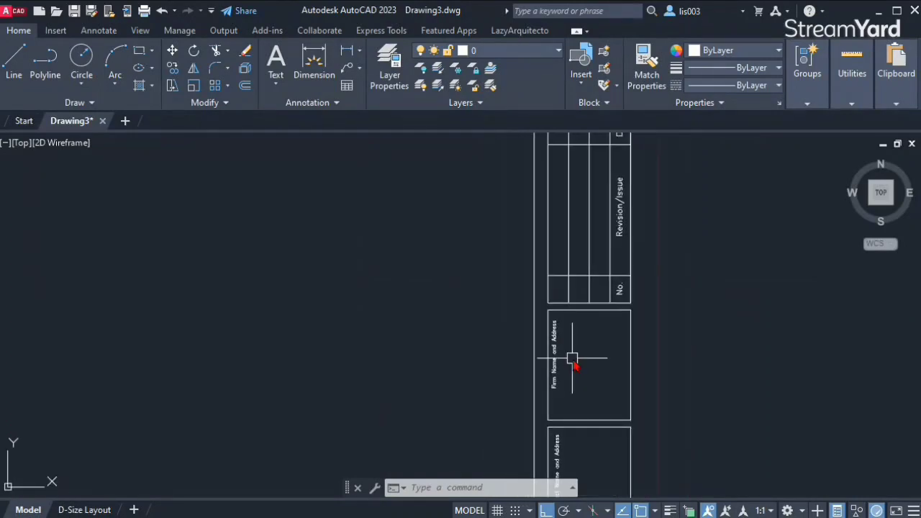
pyautogui.write('s')
pyautogui.press('Return')
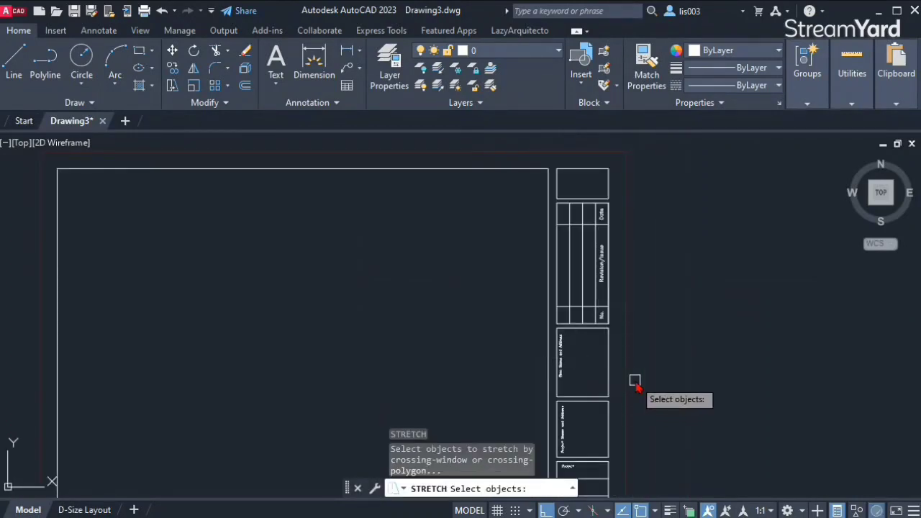
pyautogui.click(656, 392)
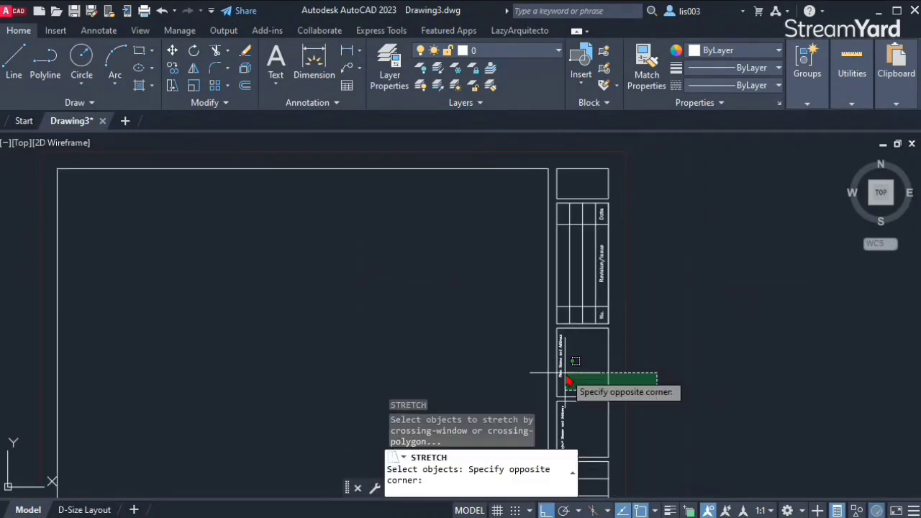
pyautogui.click(506, 192)
pyautogui.press('Return')
pyautogui.click(671, 344)
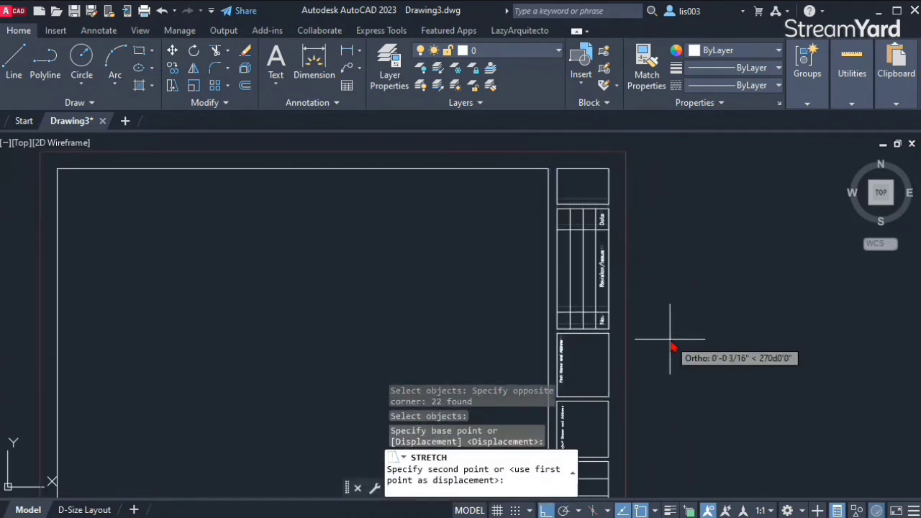
pyautogui.click(660, 367)
pyautogui.moveTo(661, 367)
pyautogui.mouseDown(button='middle')
pyautogui.moveTo(746, 285)
pyautogui.moveTo(744, 324)
pyautogui.mouseUp(button='middle')
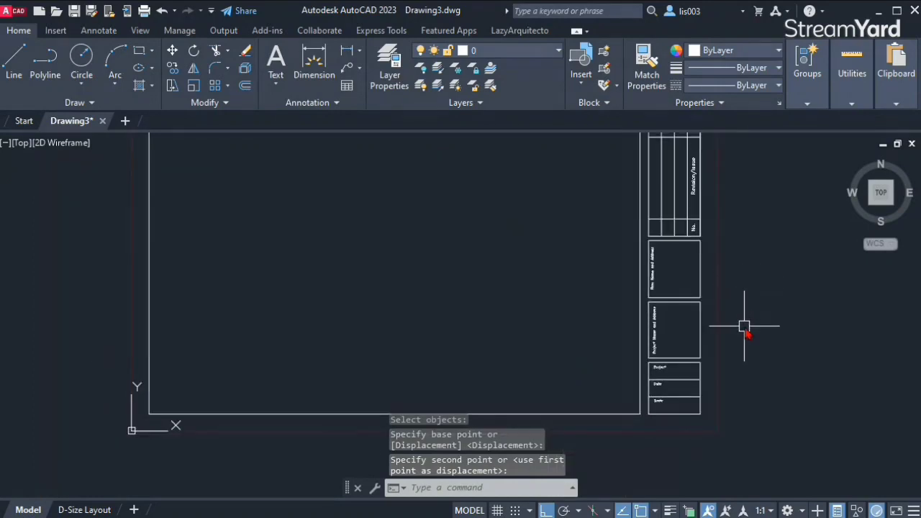
# Examine the full sheet border and the Project, Date and Scale boxes at the lower end of the title strip
pyautogui.middleClick(728, 366)
pyautogui.middleClick(729, 366)
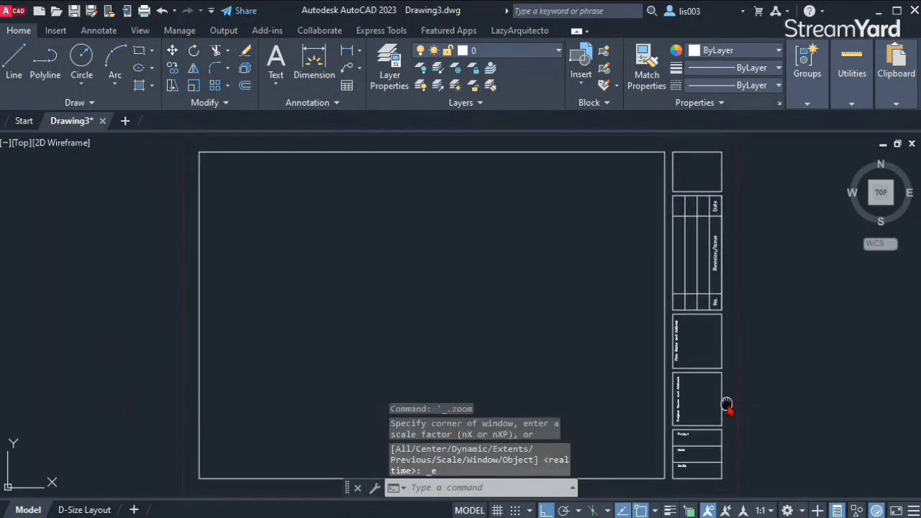
pyautogui.scroll(5, 726, 405)
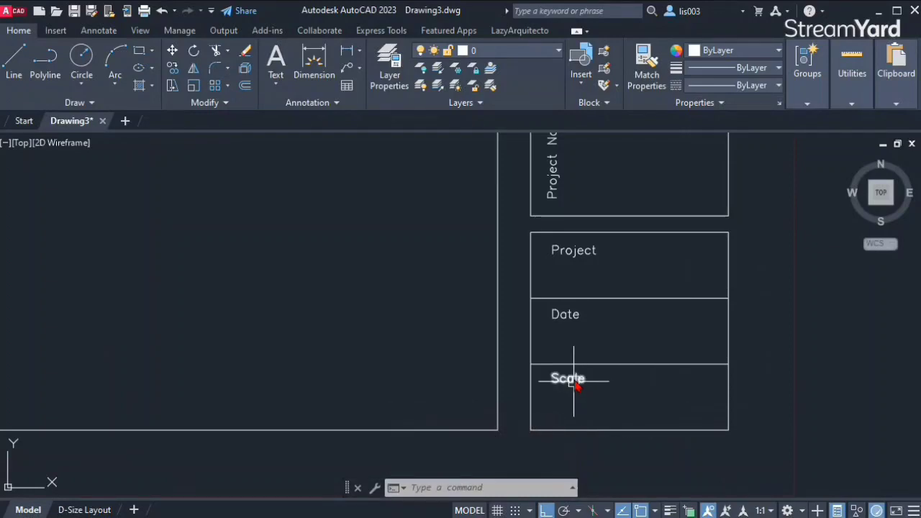
pyautogui.scroll(-1, 613, 386)
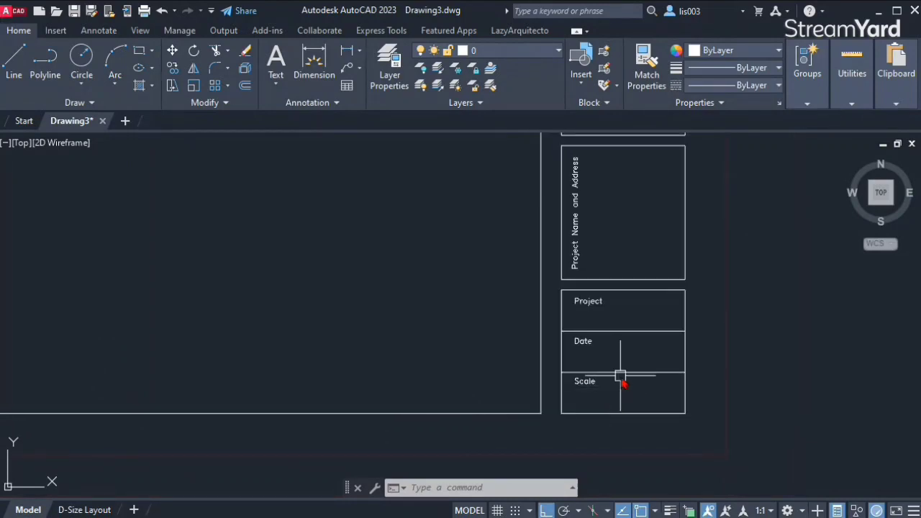
pyautogui.scroll(2, 617, 389)
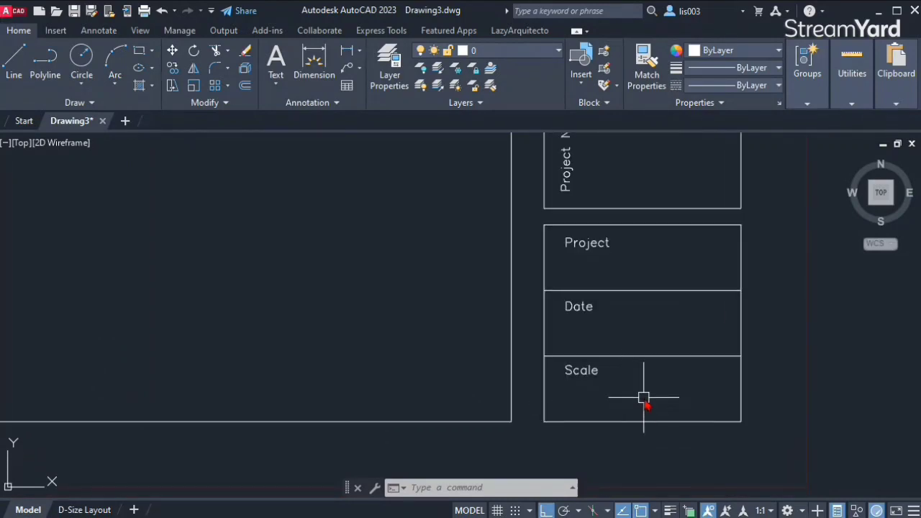
pyautogui.scroll(-2, 643, 400)
pyautogui.scroll(-1, 333, 311)
pyautogui.moveTo(333, 312); pyautogui.dragTo(381, 350, button='middle')
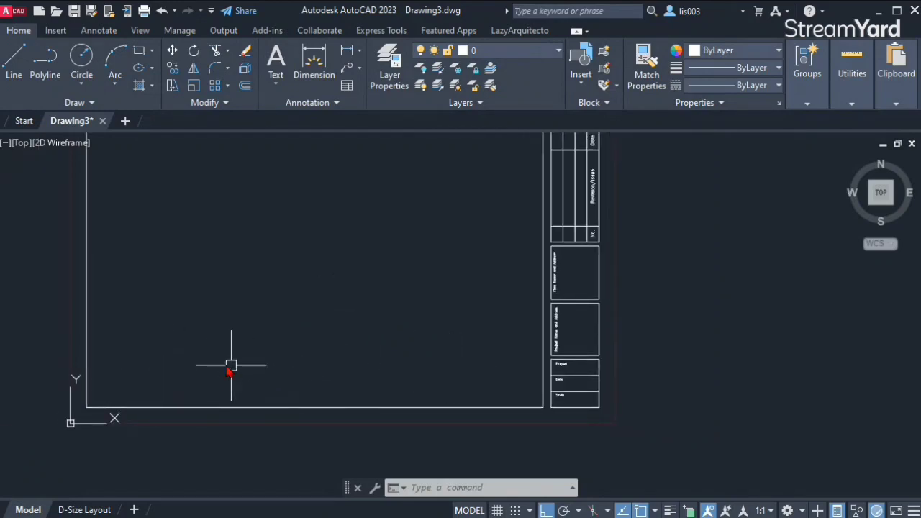
pyautogui.moveTo(401, 374); pyautogui.dragTo(400, 424, button='middle')
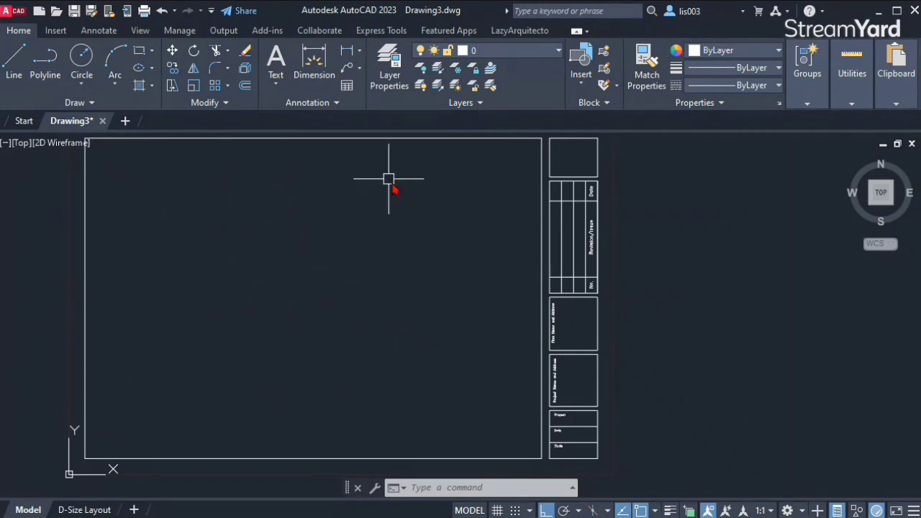
# Change the "Scale" label in the lowest title strip box to "Sheet", with only the first letter capitalized
pyautogui.scroll(8, 535, 448)
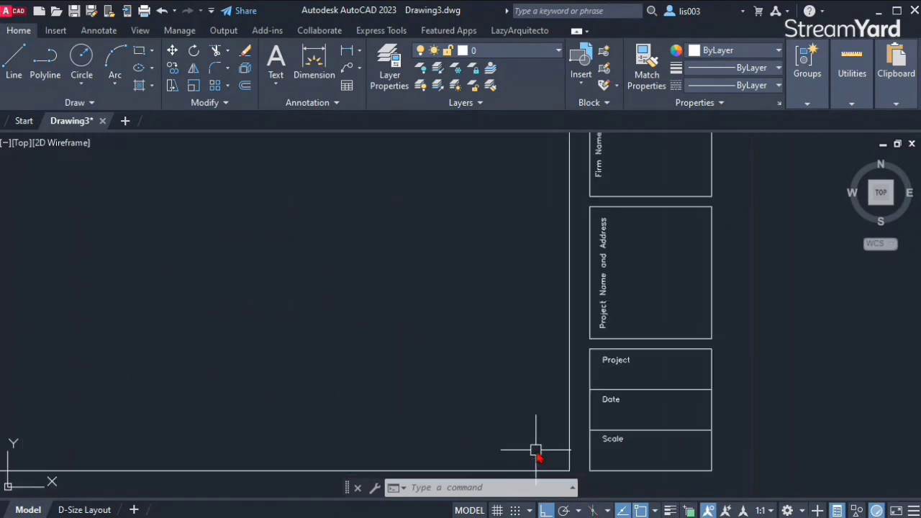
pyautogui.moveTo(750, 448); pyautogui.dragTo(534, 360, button='middle')
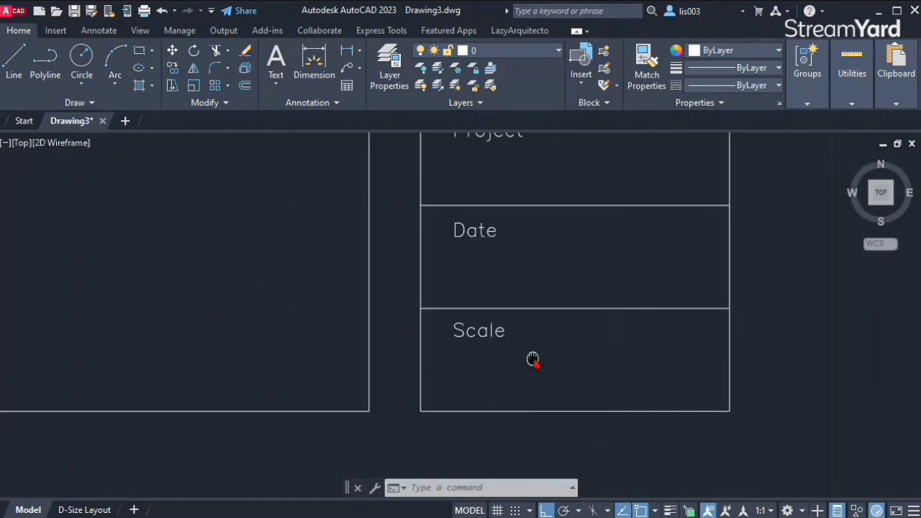
pyautogui.doubleClick(482, 332)
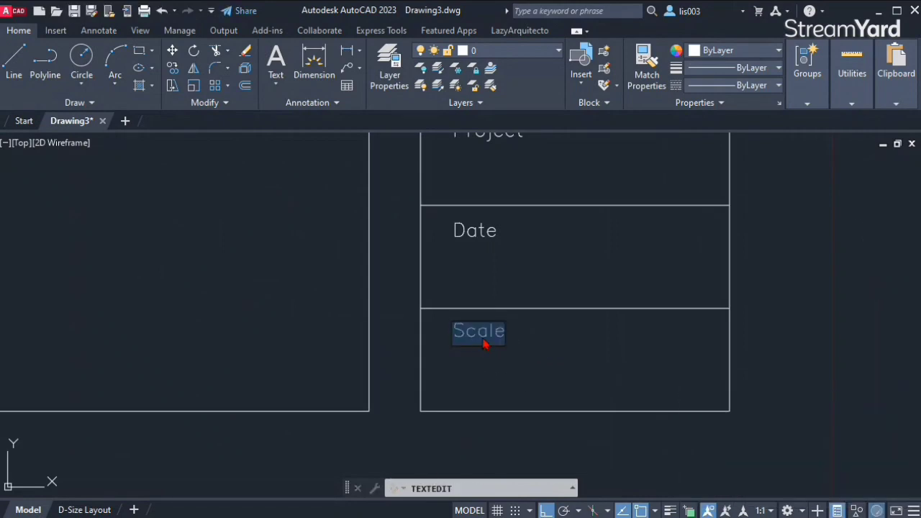
pyautogui.write('S')
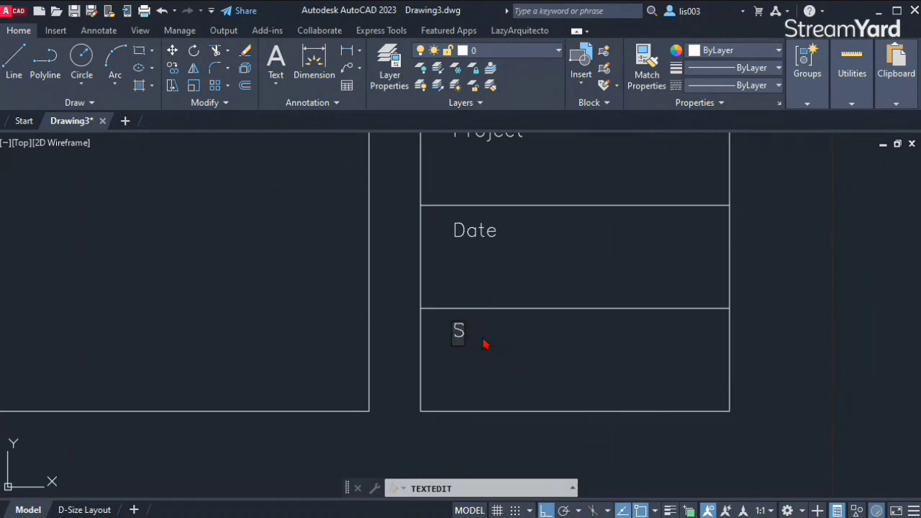
pyautogui.write('HEET')
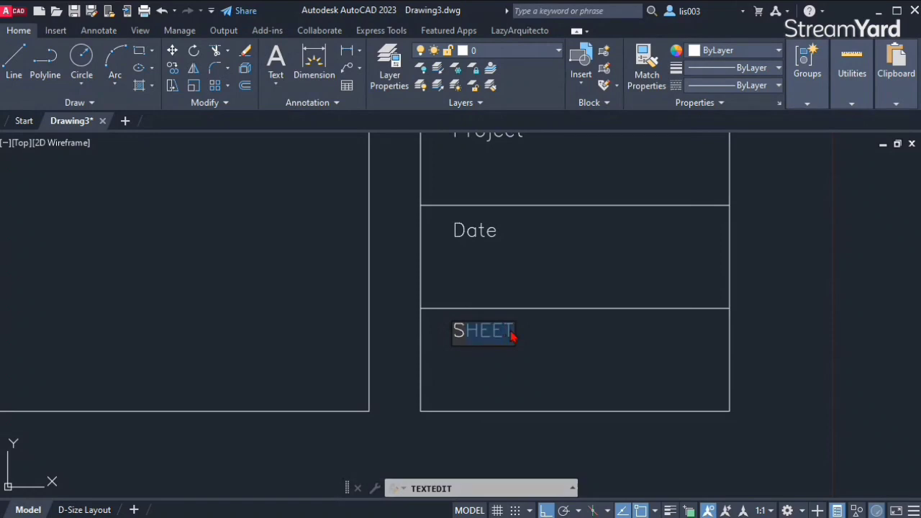
pyautogui.rightClick(675, 268)
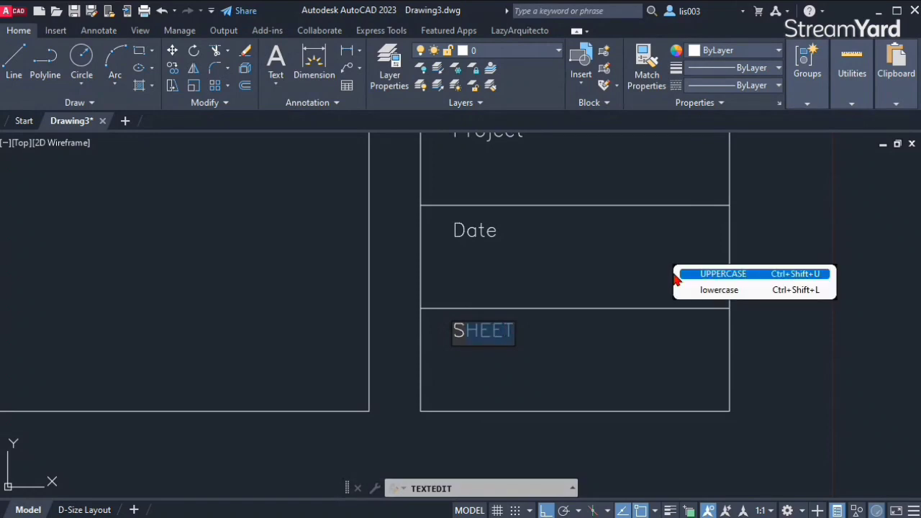
pyautogui.click(713, 290)
pyautogui.click(576, 386)
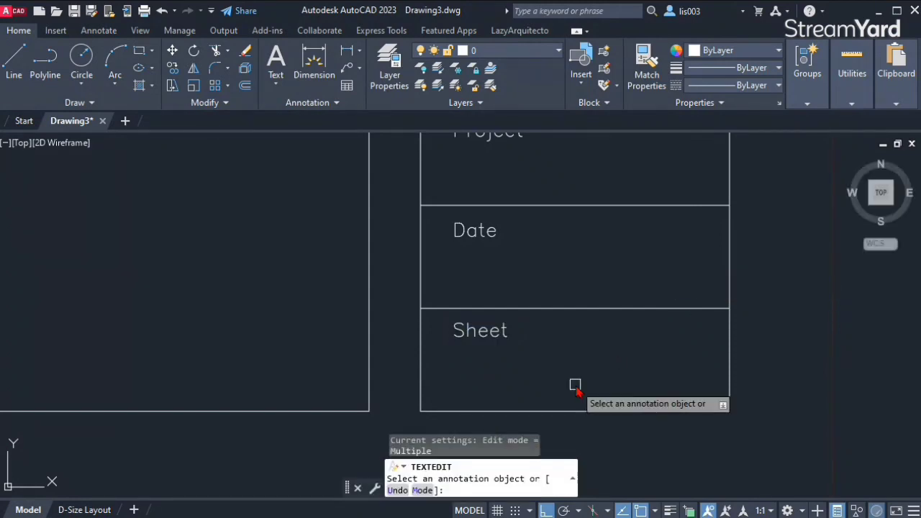
pyautogui.press('Escape')
# Inspect the title strip upward from the Sheet box through the revision table to the empty upper box, then the whole sheet
pyautogui.scroll(-2, 576, 391)
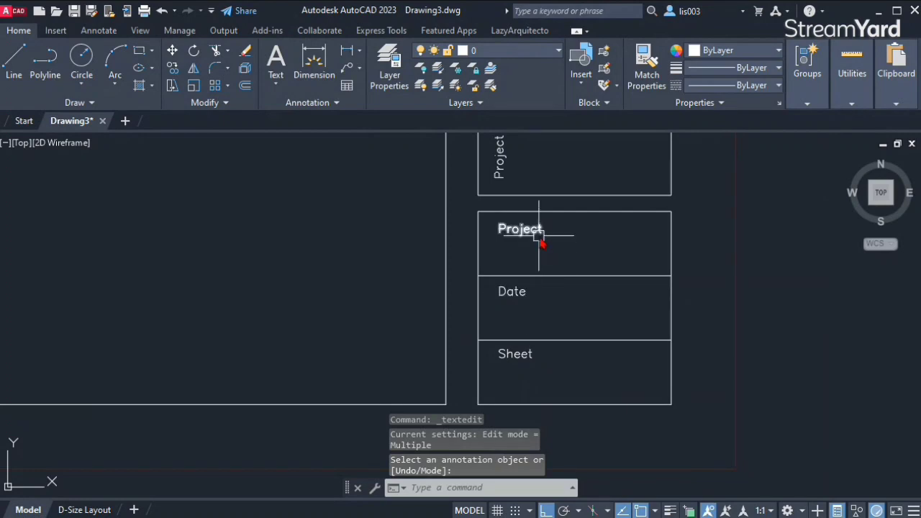
pyautogui.moveTo(539, 241); pyautogui.dragTo(539, 323, button='middle')
pyautogui.scroll(-2, 538, 325)
pyautogui.moveTo(541, 249); pyautogui.dragTo(537, 319, button='middle')
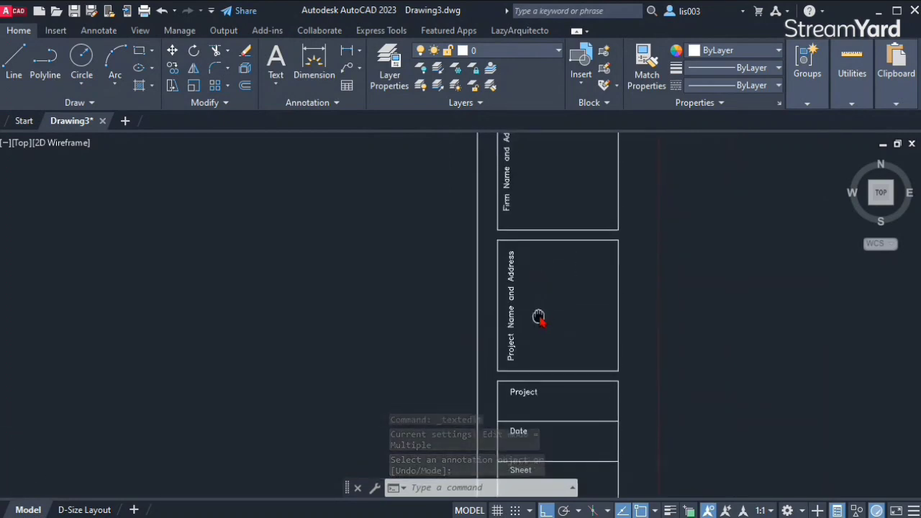
pyautogui.moveTo(530, 263); pyautogui.dragTo(531, 345, button='middle')
pyautogui.moveTo(533, 229); pyautogui.dragTo(536, 292, button='middle')
pyautogui.moveTo(544, 148); pyautogui.dragTo(547, 374, button='middle')
pyautogui.scroll(-2, 547, 351)
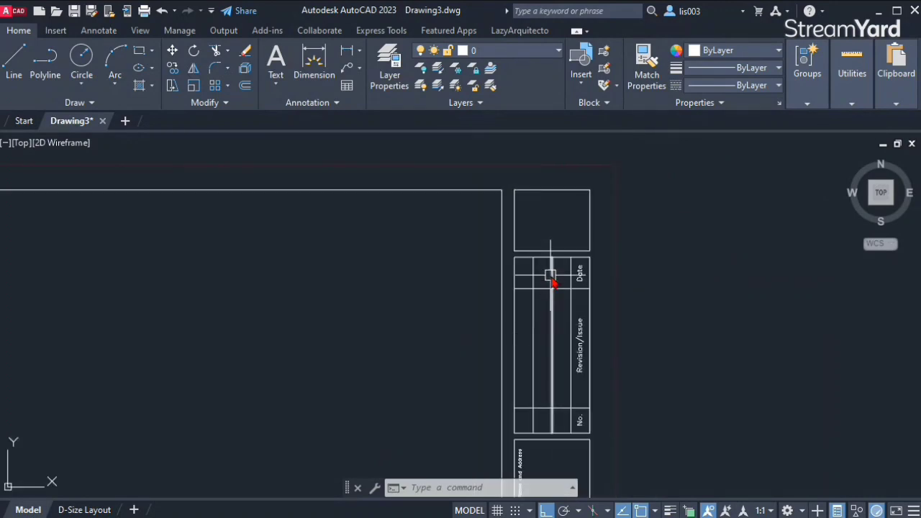
pyautogui.scroll(2, 541, 211)
pyautogui.scroll(-1, 578, 208)
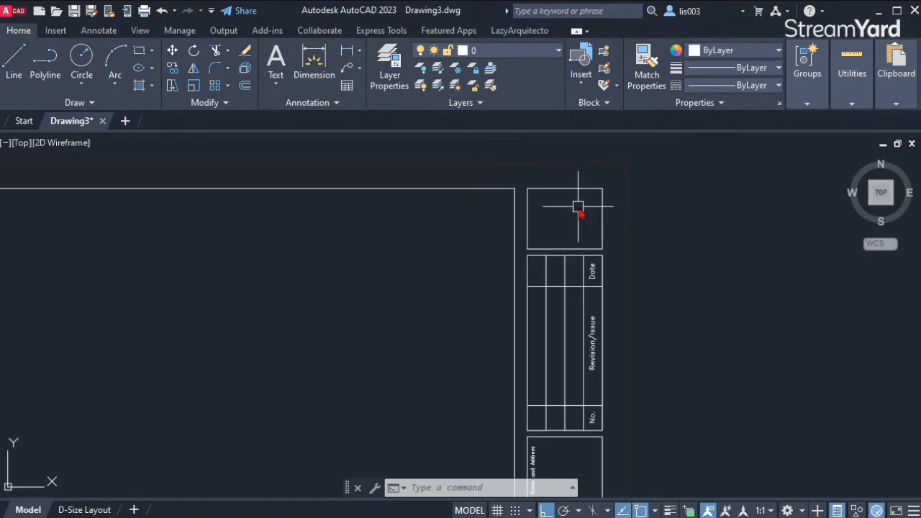
pyautogui.scroll(-1, 578, 208)
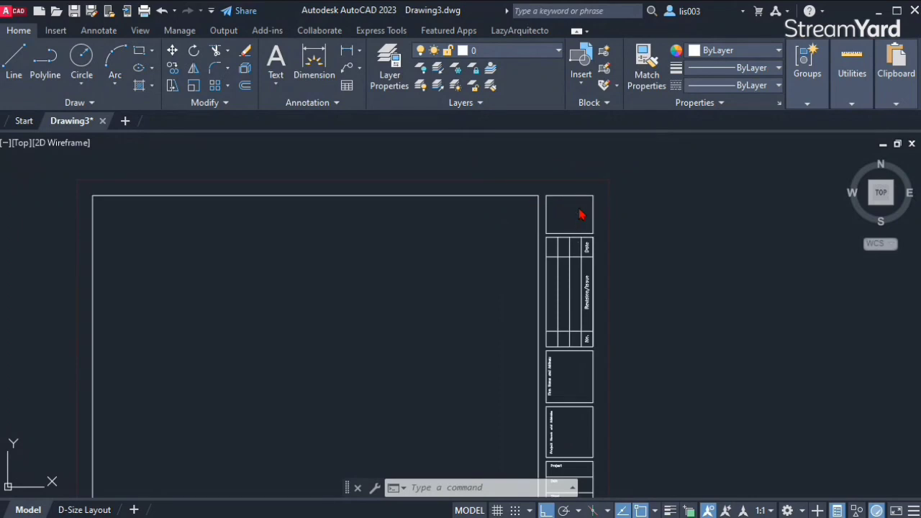
pyautogui.middleClick(581, 213)
pyautogui.middleClick(581, 213)
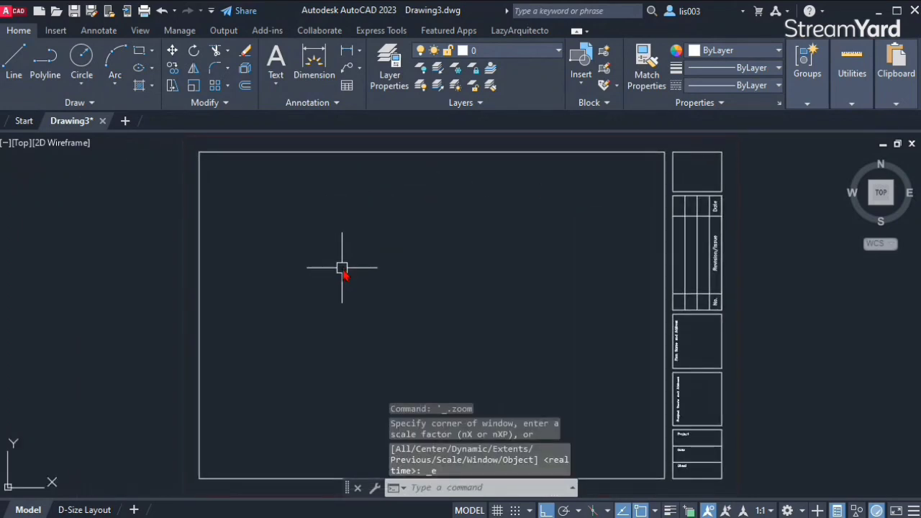